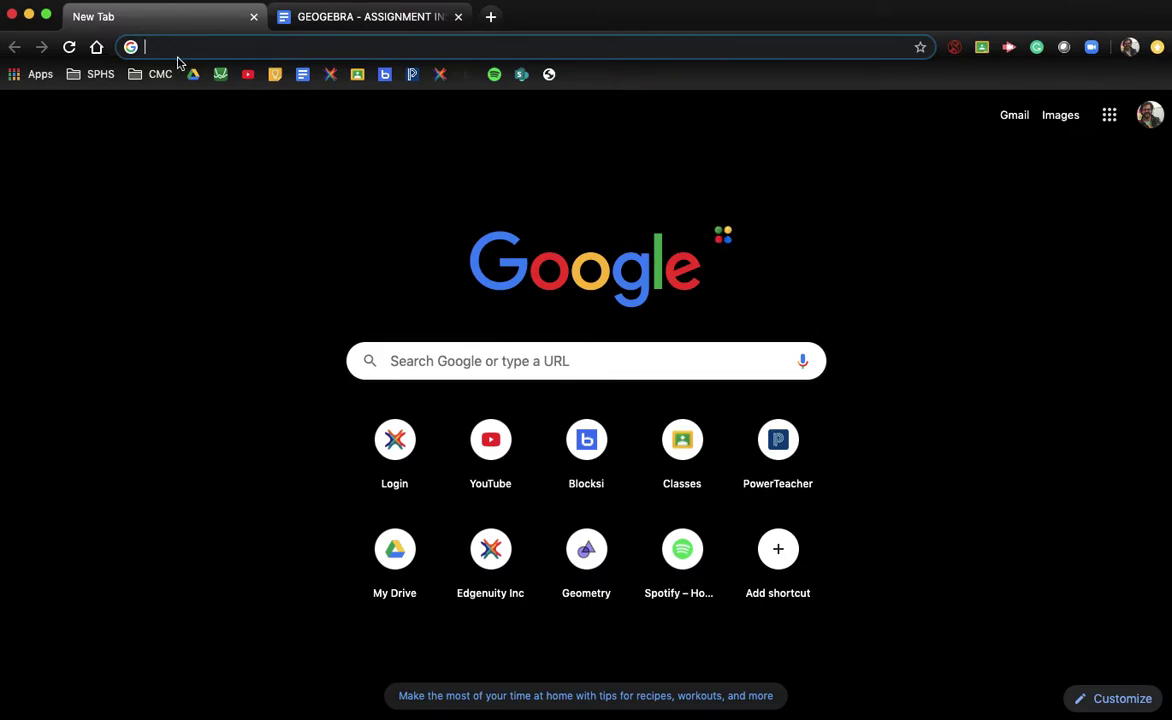
text(www.)
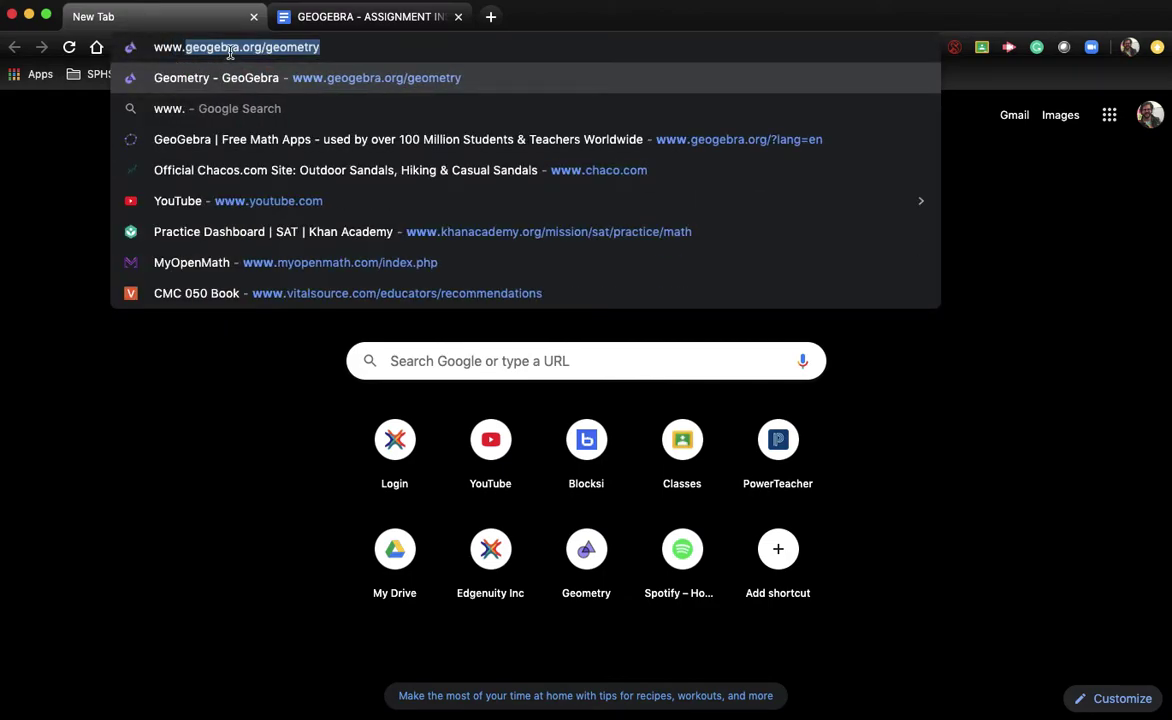
key(Right)
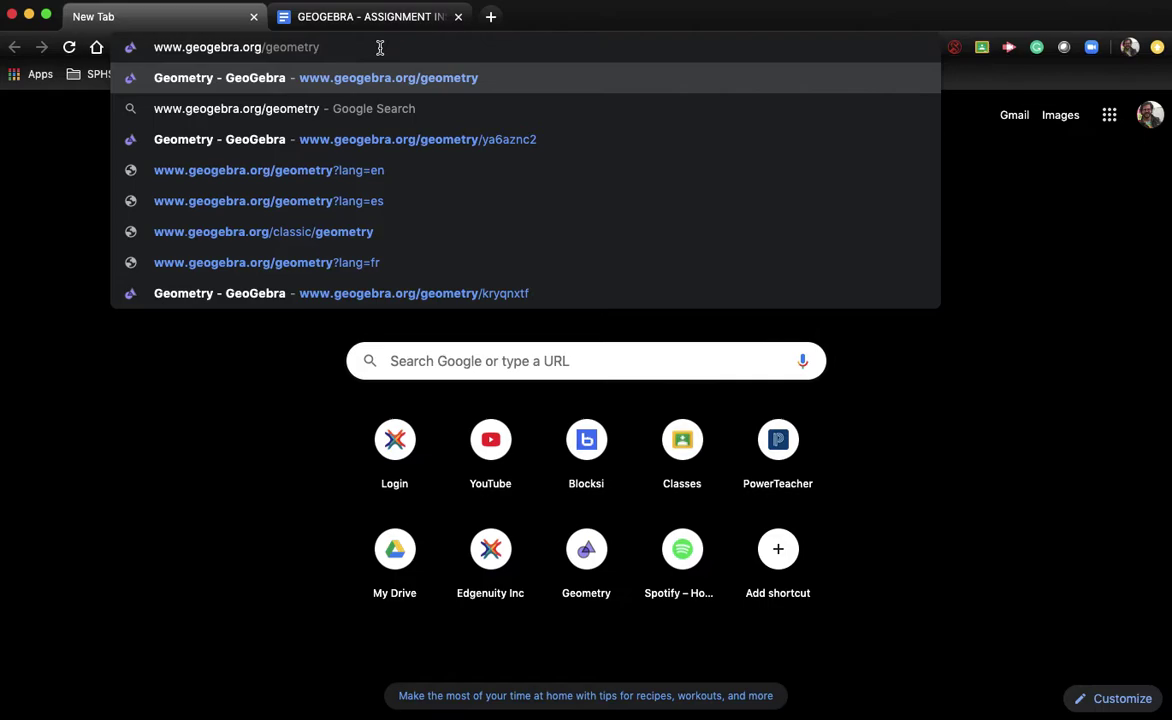
key(Return)
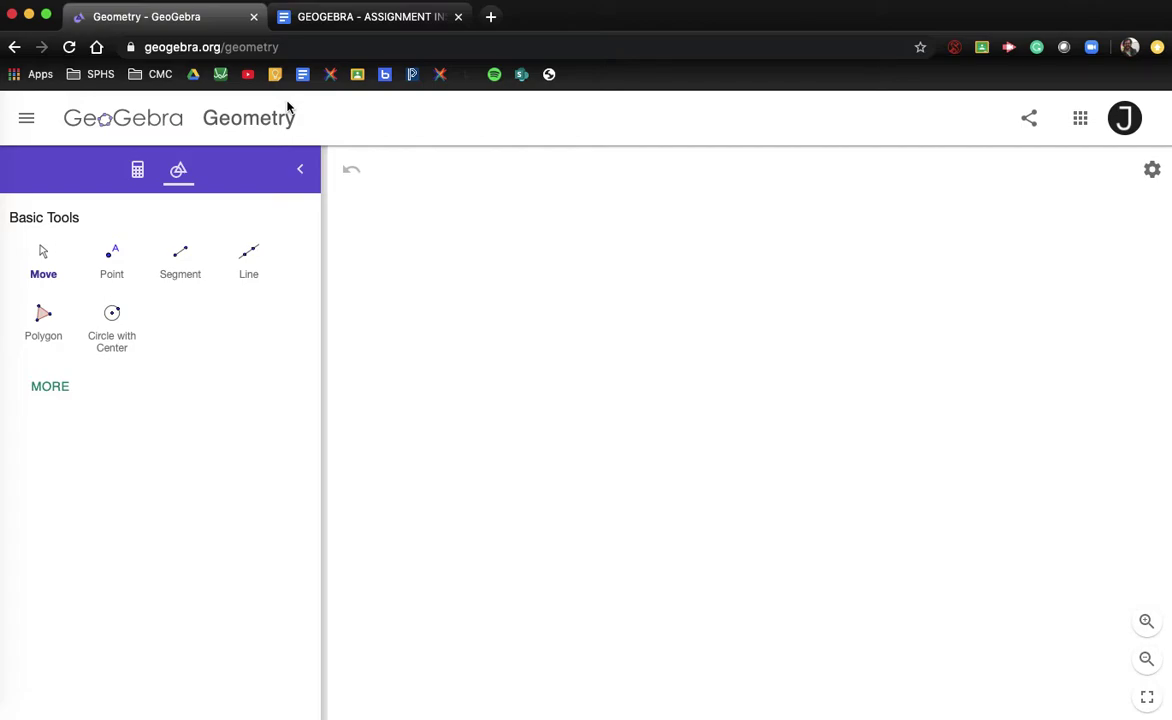
Turn on the coordinate axes and major gridlines in the graphics settings
click(1152, 172)
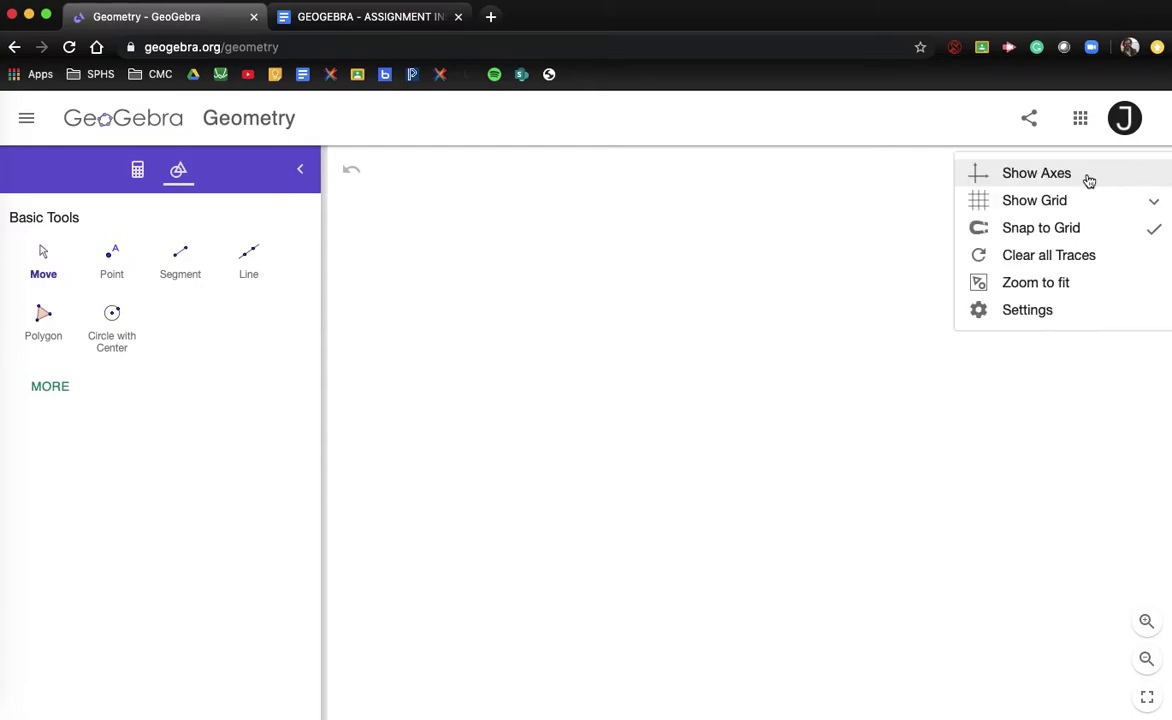
click(1086, 176)
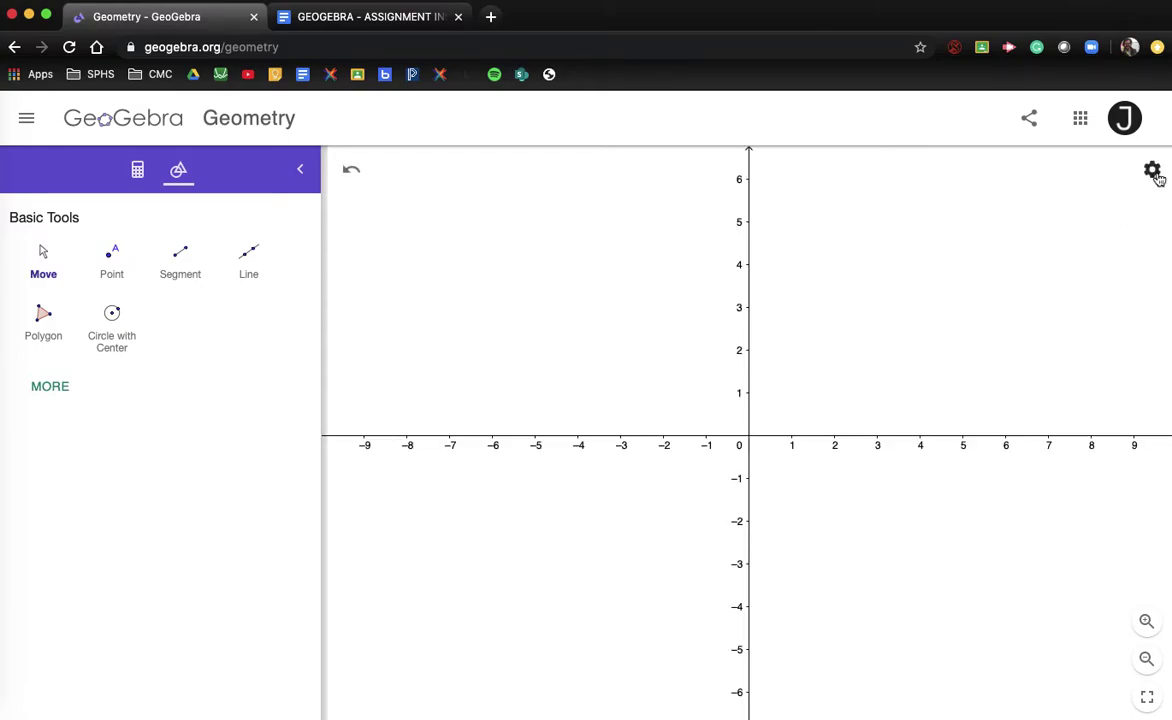
click(1153, 172)
click(1080, 205)
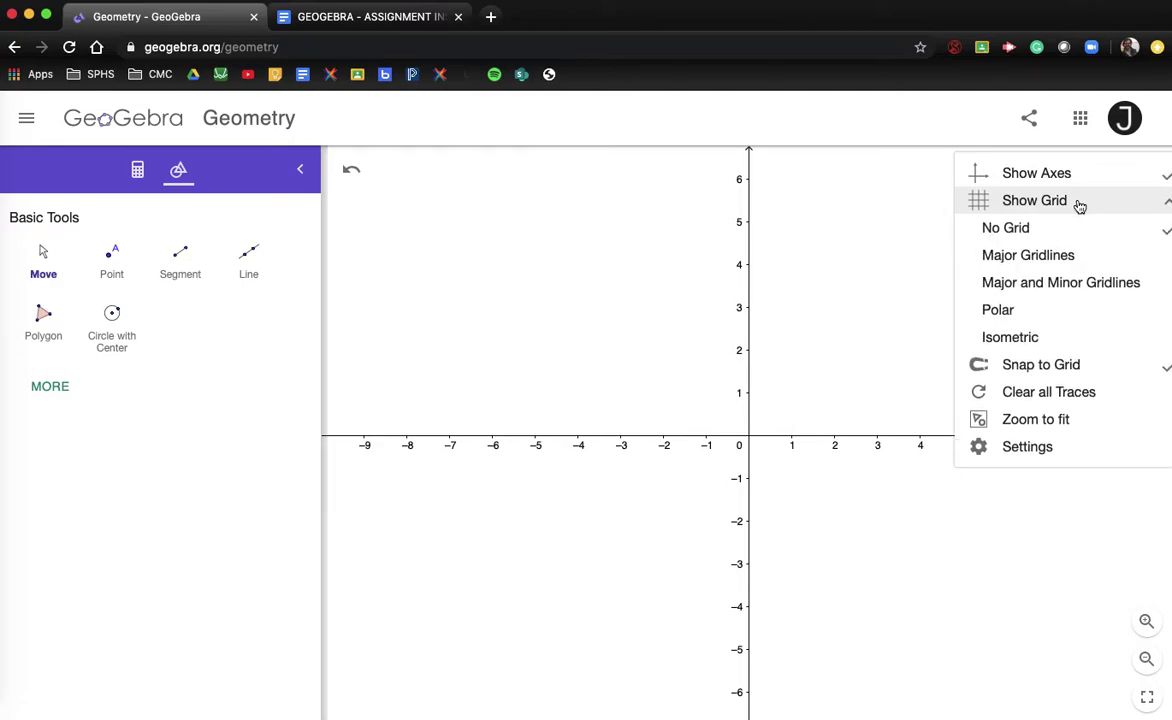
click(1054, 257)
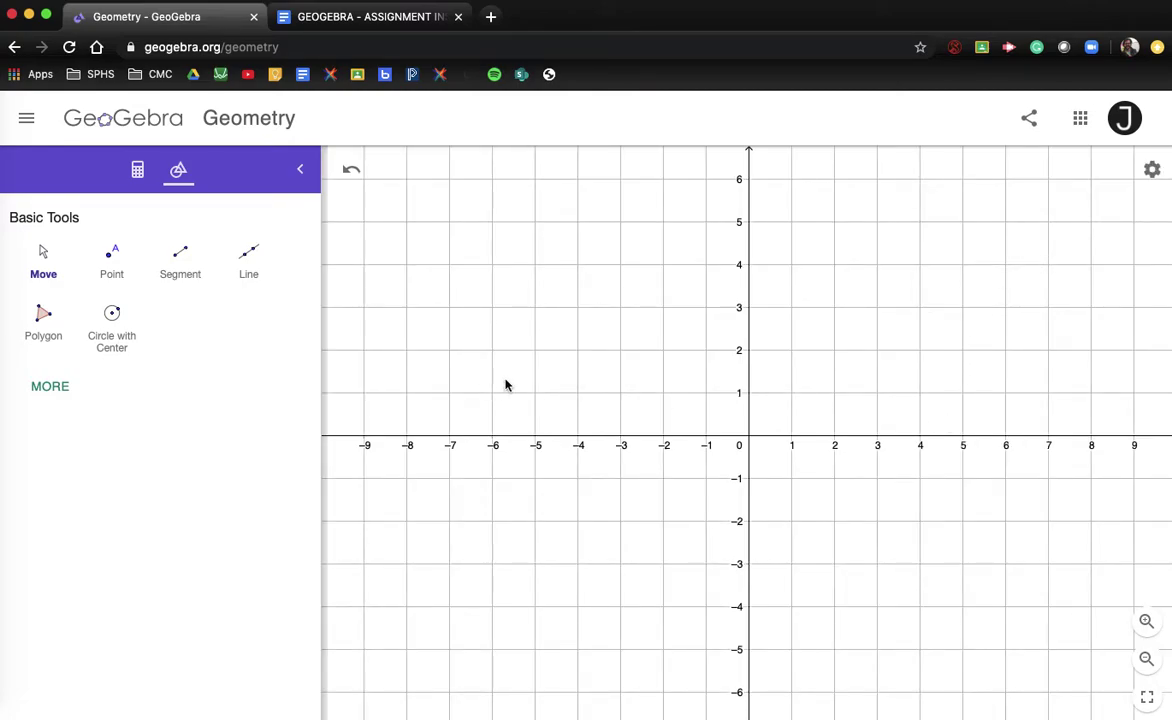
Pan the canvas so the origin sits at the lower left
drag(604, 384, 332, 476)
drag(651, 451, 561, 468)
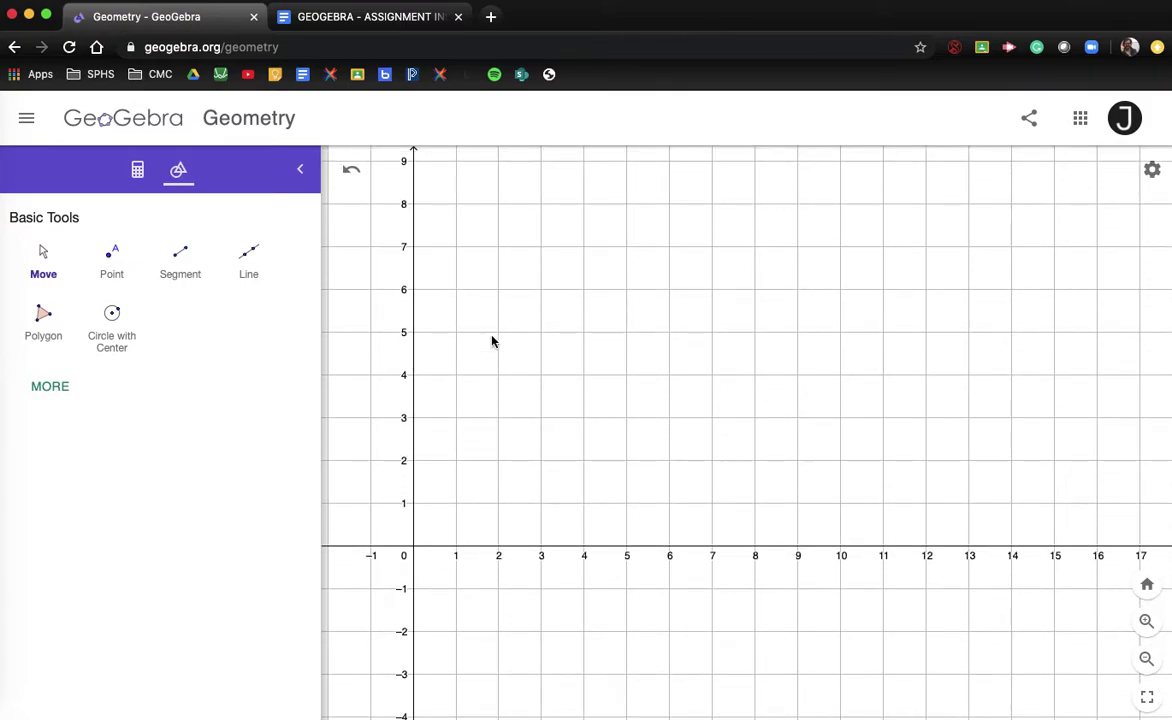
mouse_move(597, 291)
mouse_down()
mouse_move(562, 305)
mouse_move(577, 301)
mouse_up()
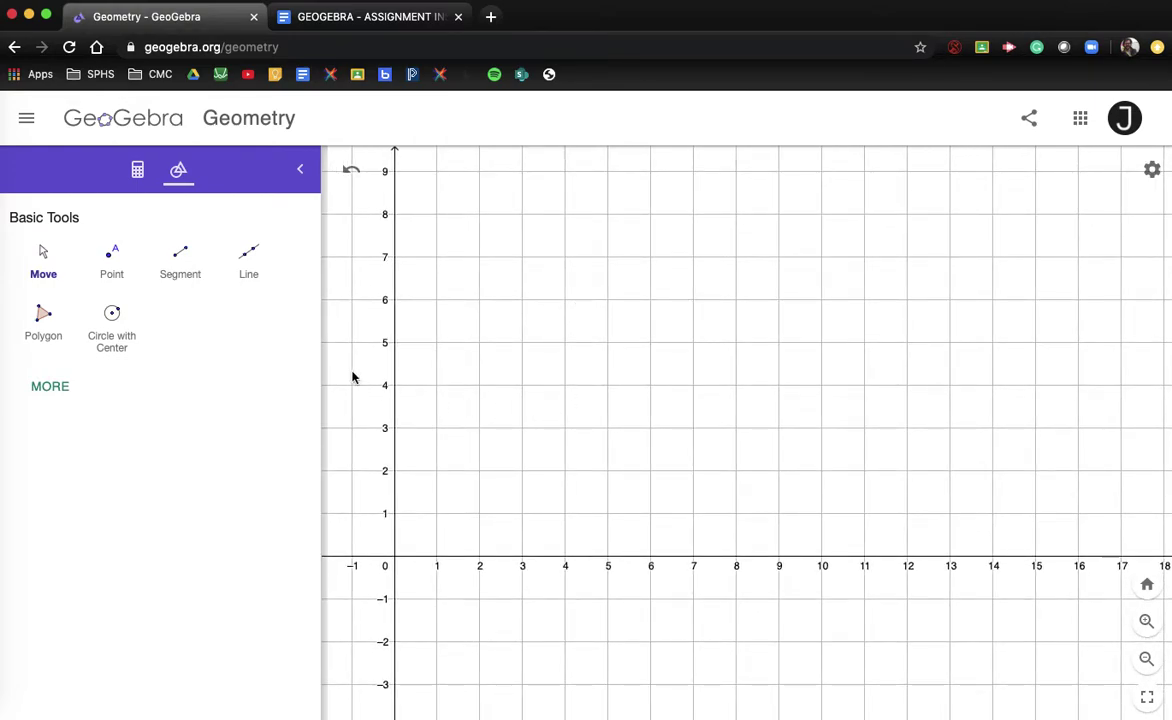
Plot points A(4,1), B(4,7) and C(12,1)
click(112, 252)
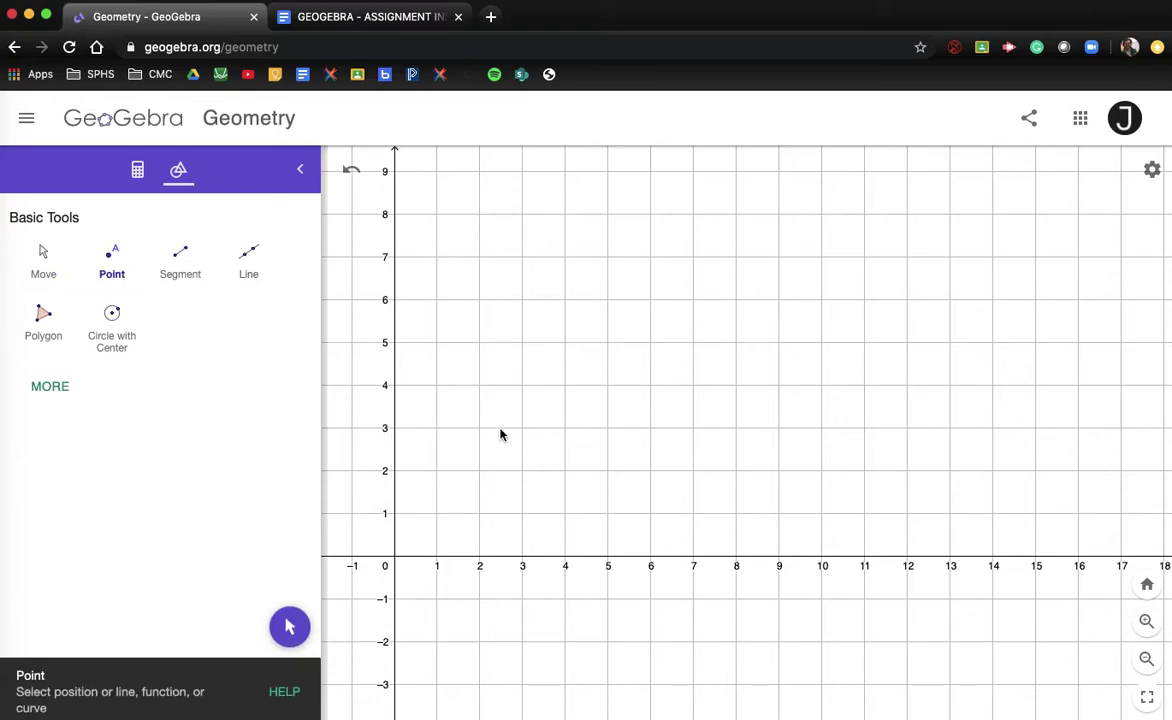
click(566, 513)
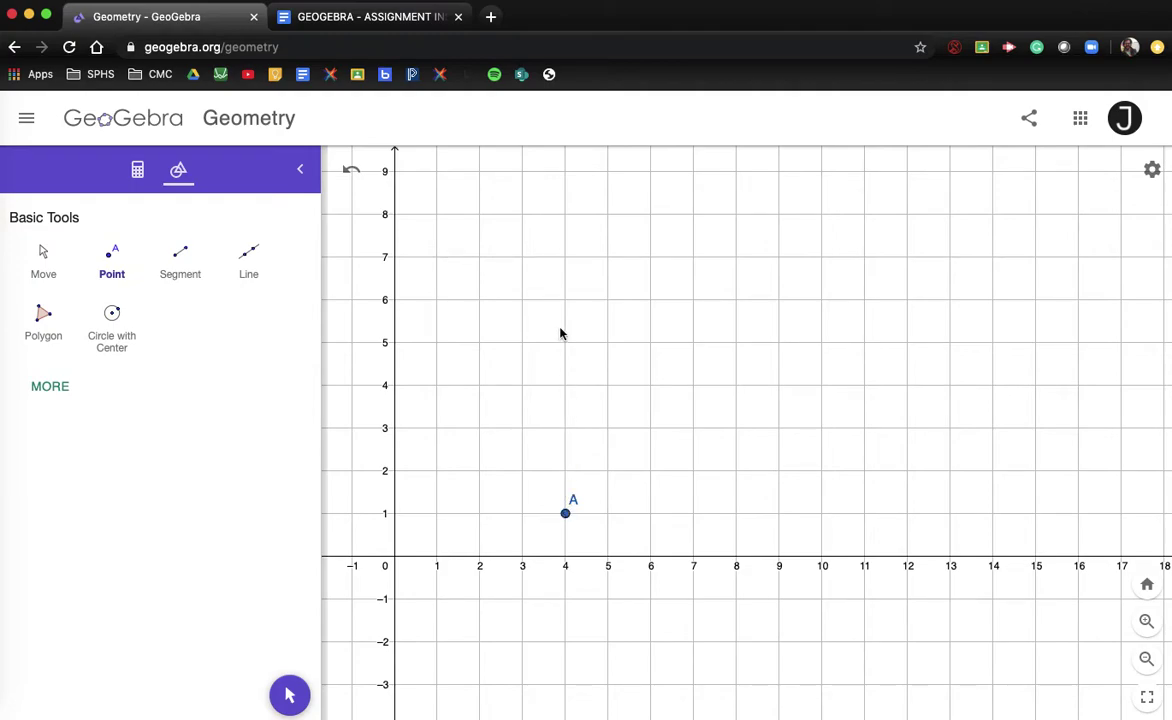
click(565, 257)
click(907, 514)
Join A, B and C into a closed polygon
click(41, 326)
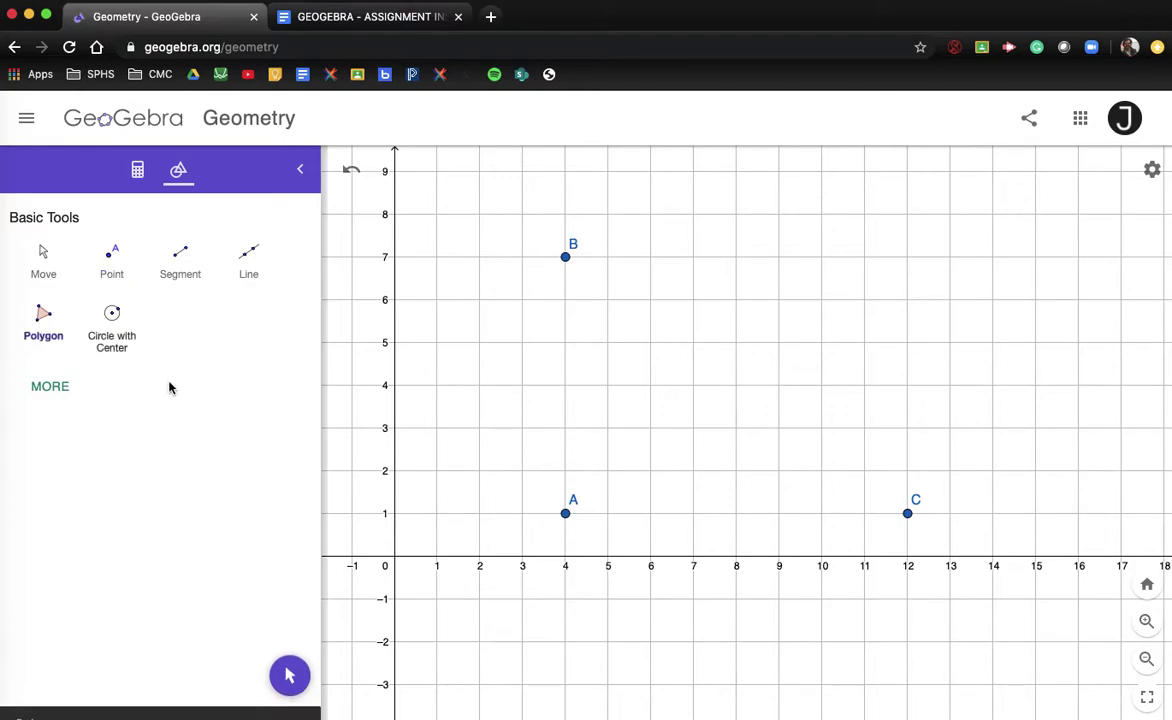
click(566, 514)
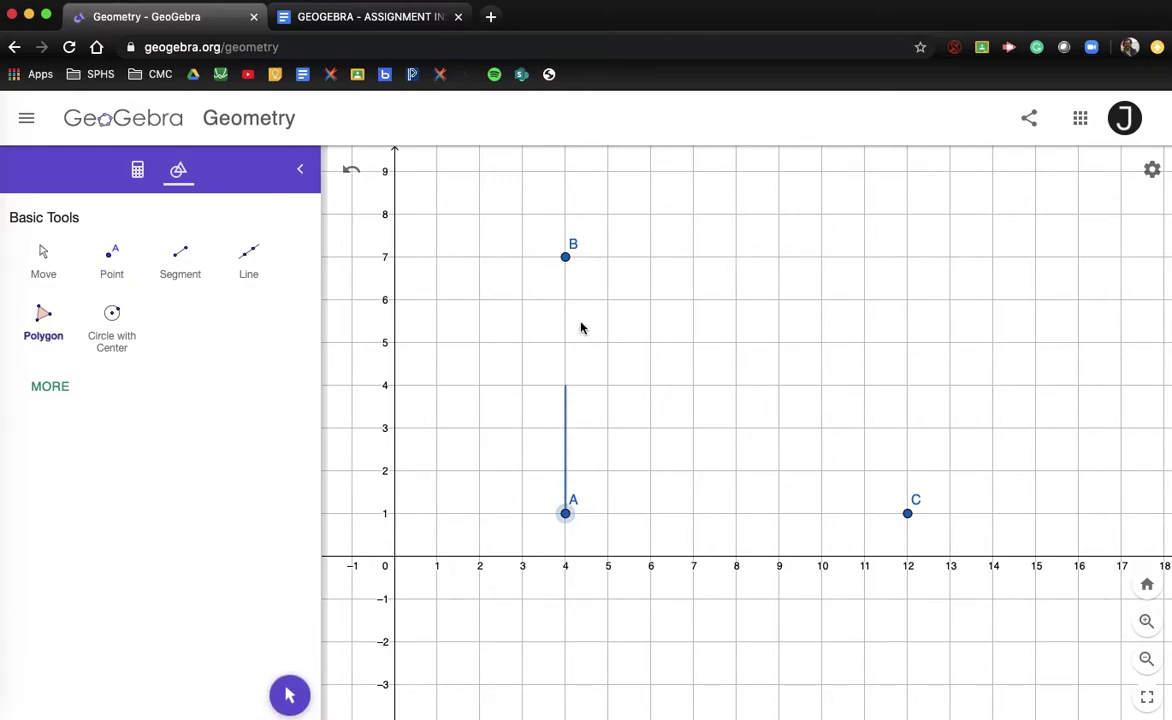
click(566, 257)
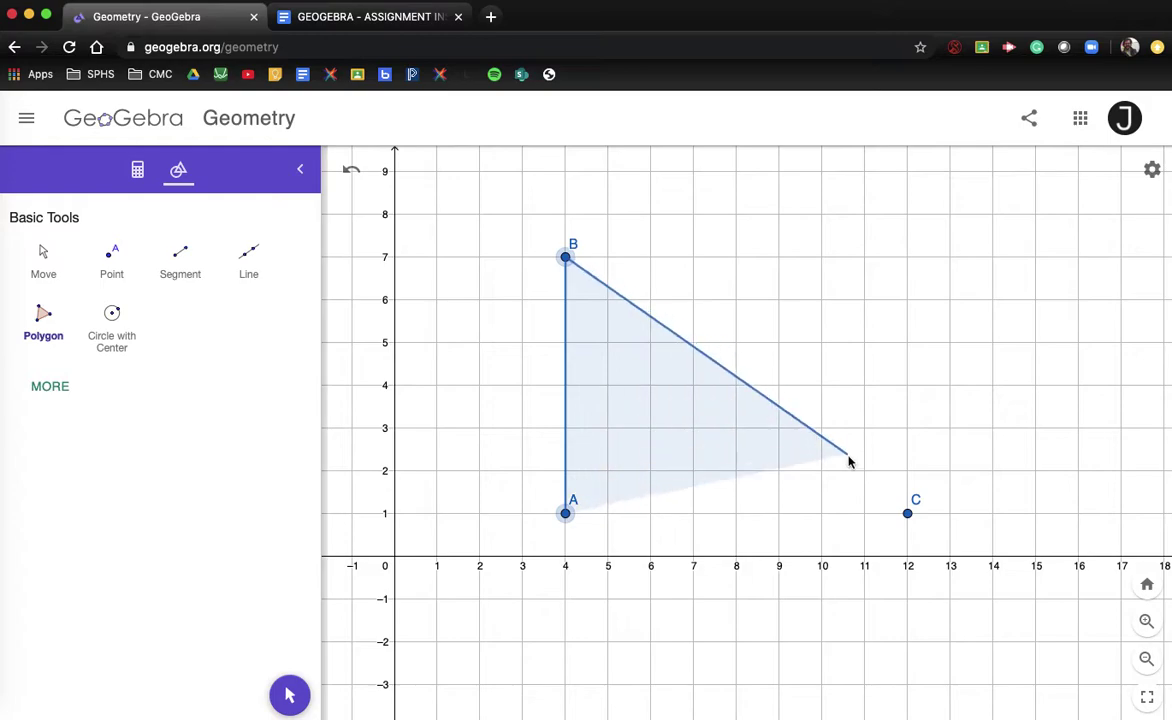
click(907, 513)
click(566, 514)
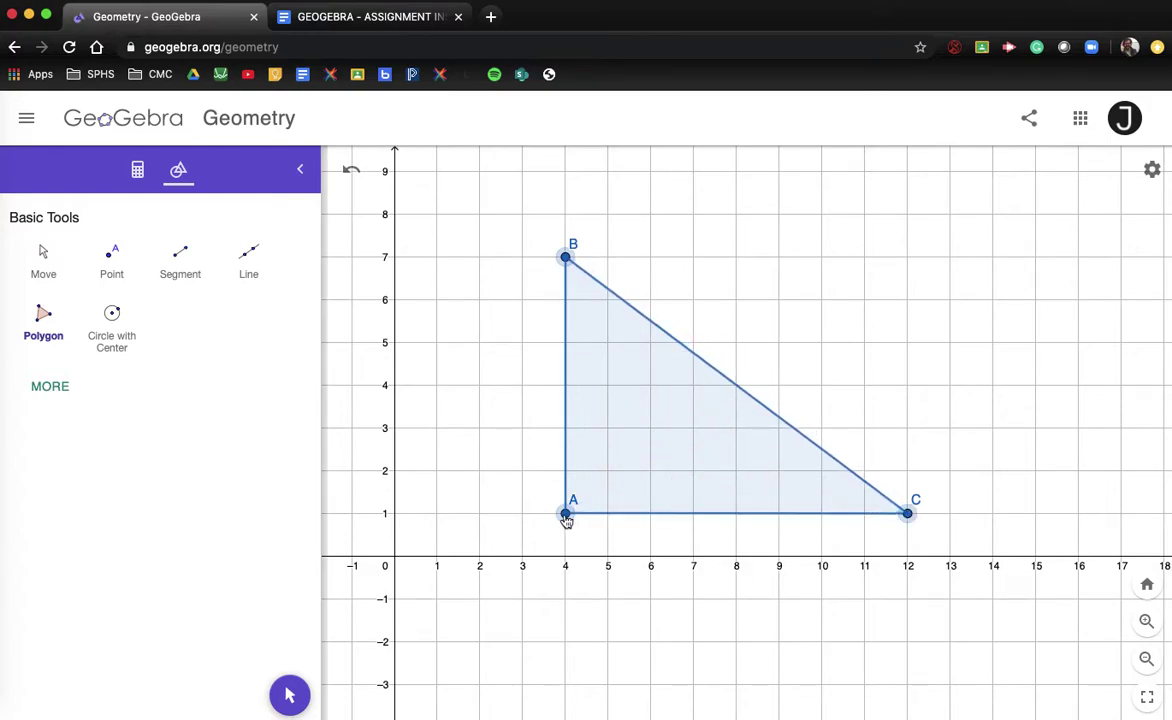
Reposition the A, B and C vertex labels just outside their vertices
click(50, 248)
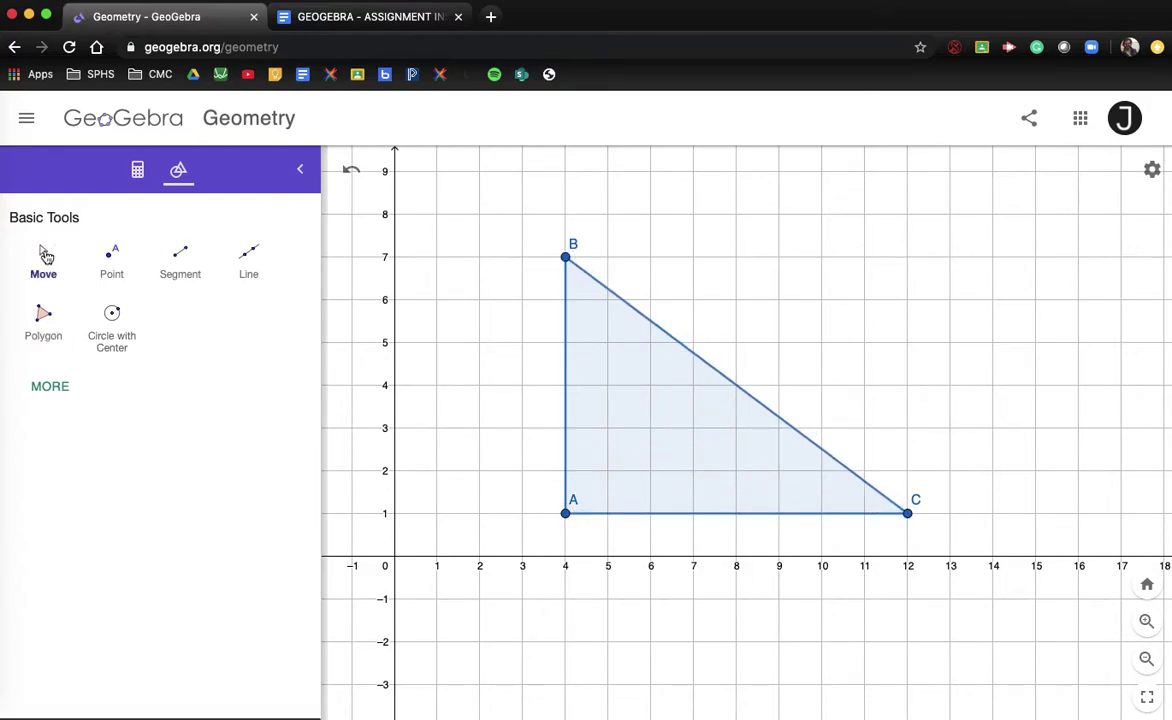
drag(576, 505, 549, 528)
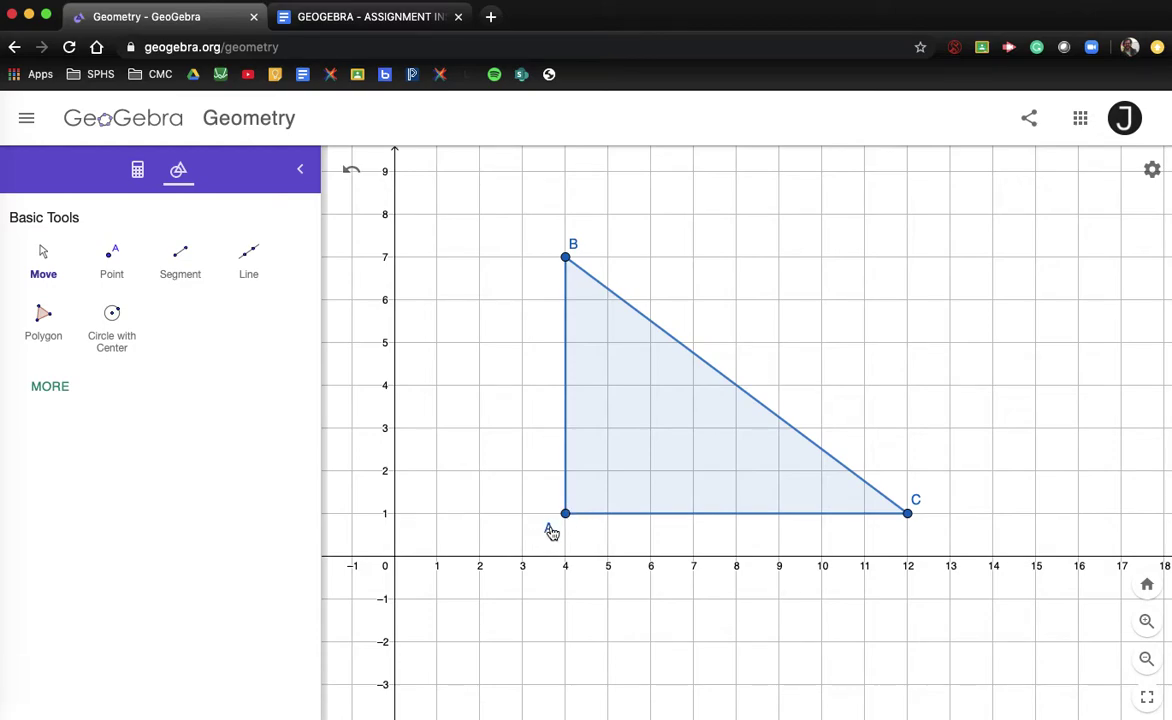
drag(573, 246, 553, 247)
drag(918, 502, 924, 531)
Label the side lengths of AB (6), AC (8) and BC (10)
click(50, 387)
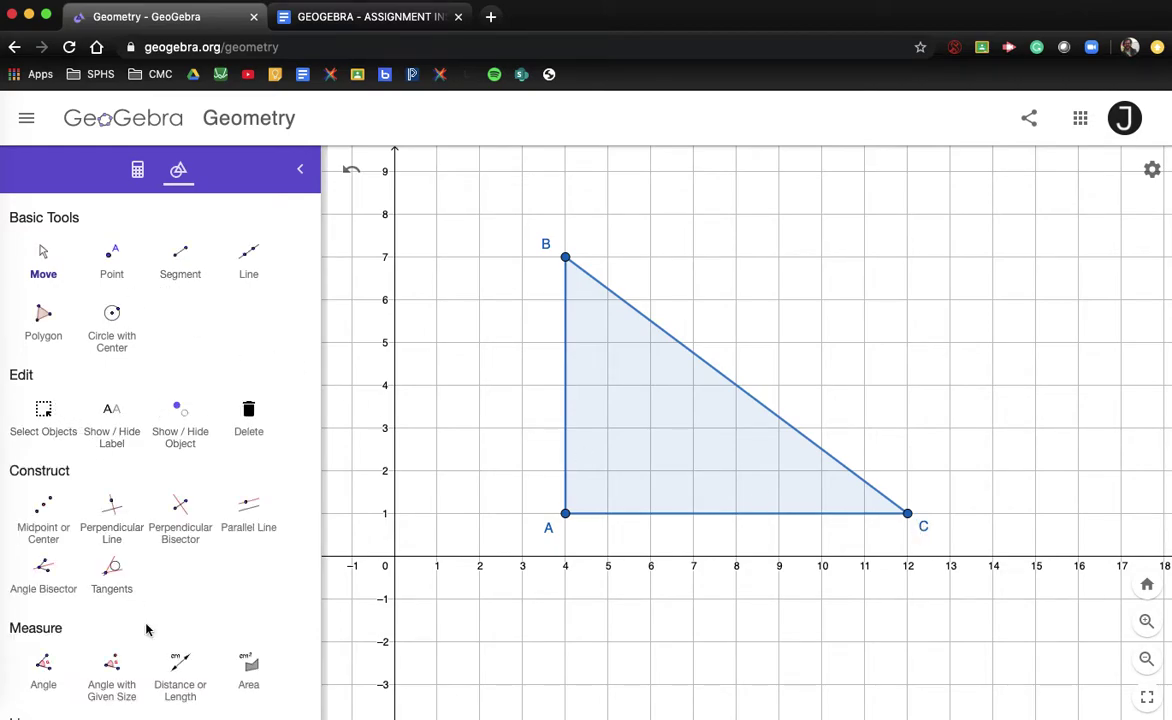
scroll(149, 628, down, 2)
click(180, 595)
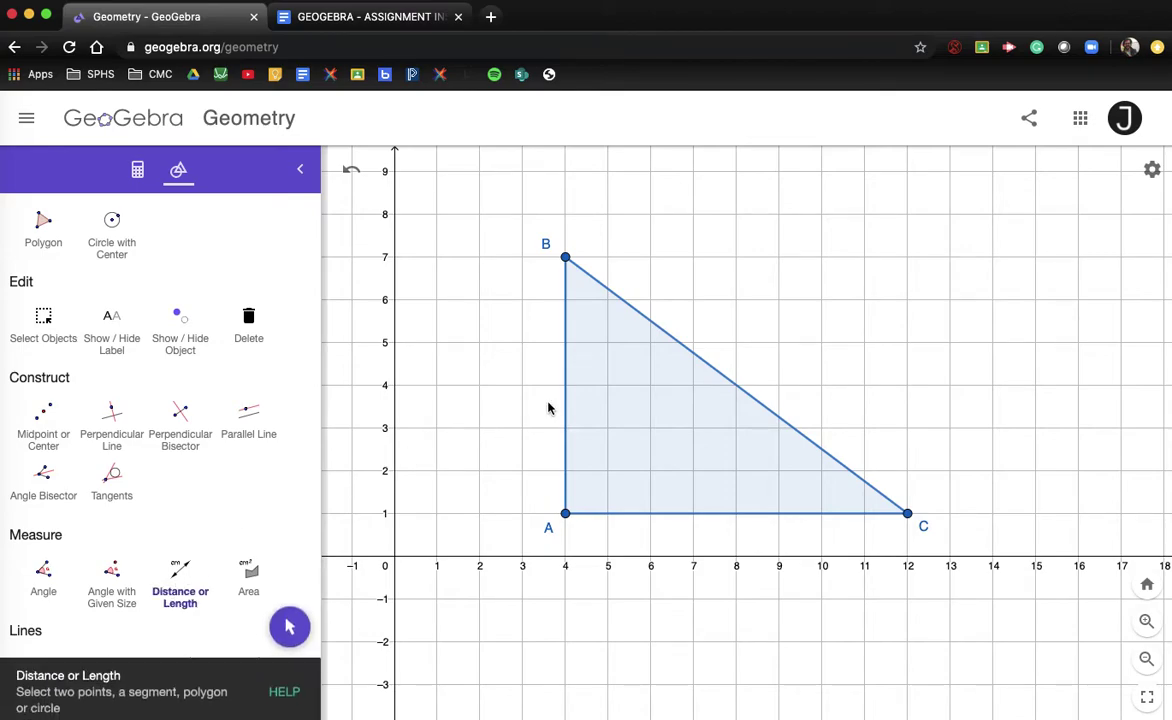
click(566, 396)
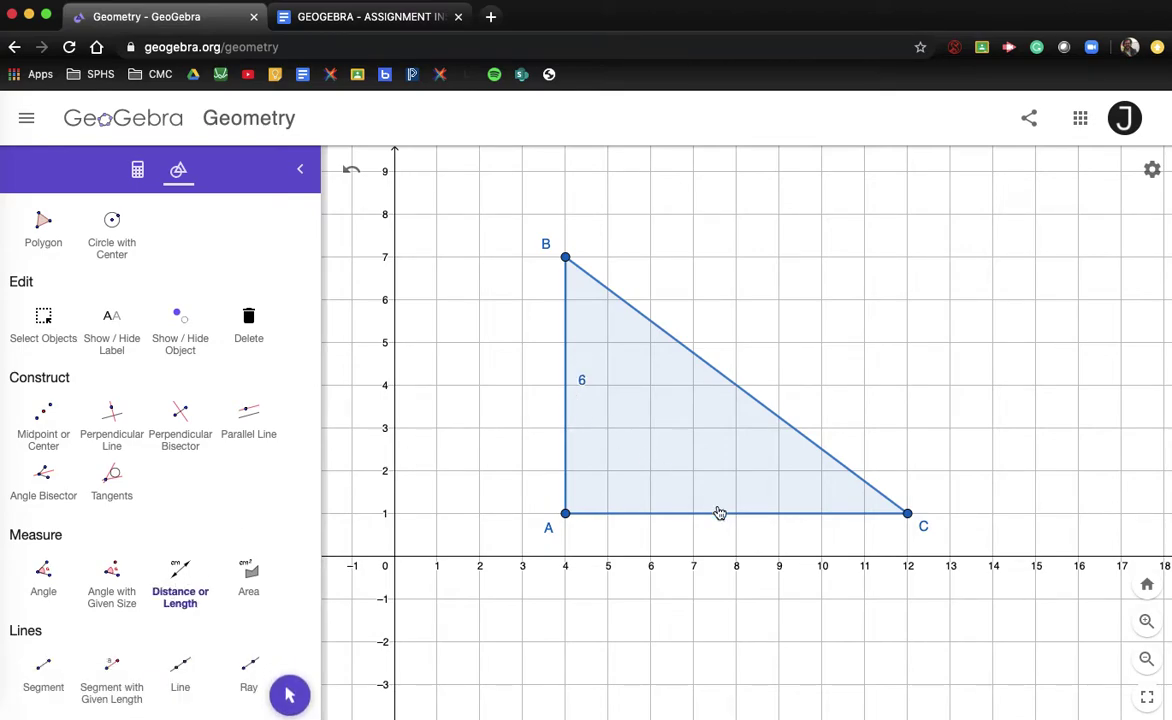
click(767, 512)
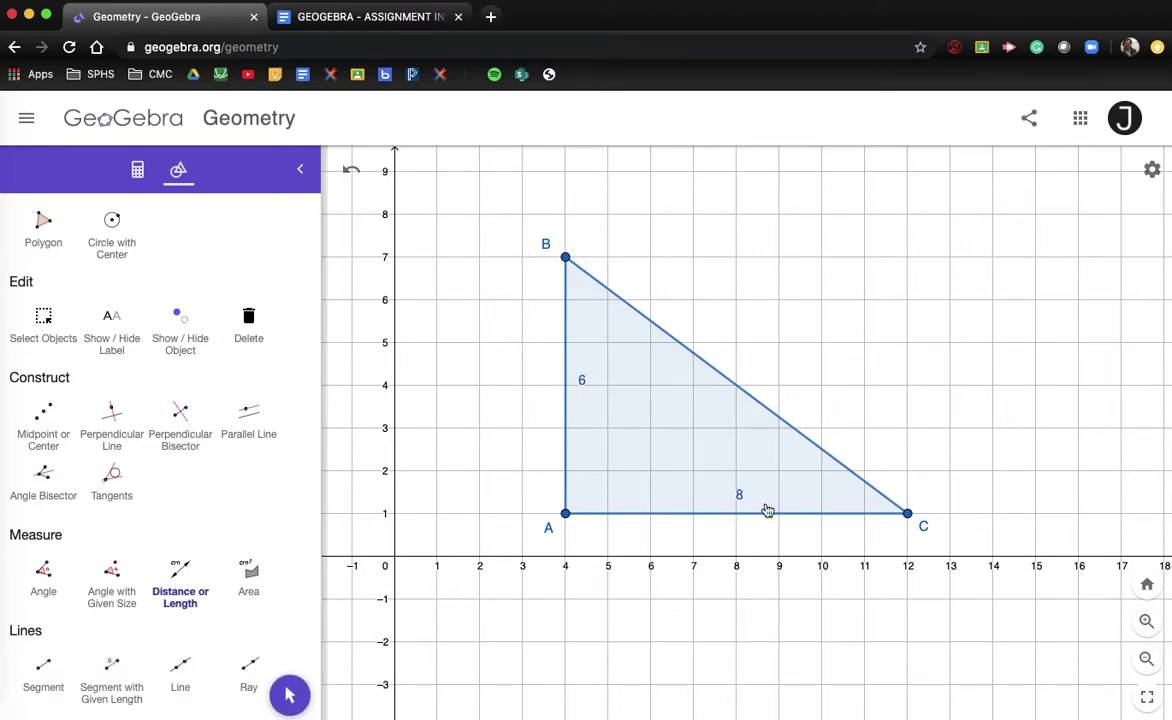
click(744, 396)
scroll(113, 440, up, 2)
Drag the 6, 8 and 10 length labels outside the triangle
click(40, 256)
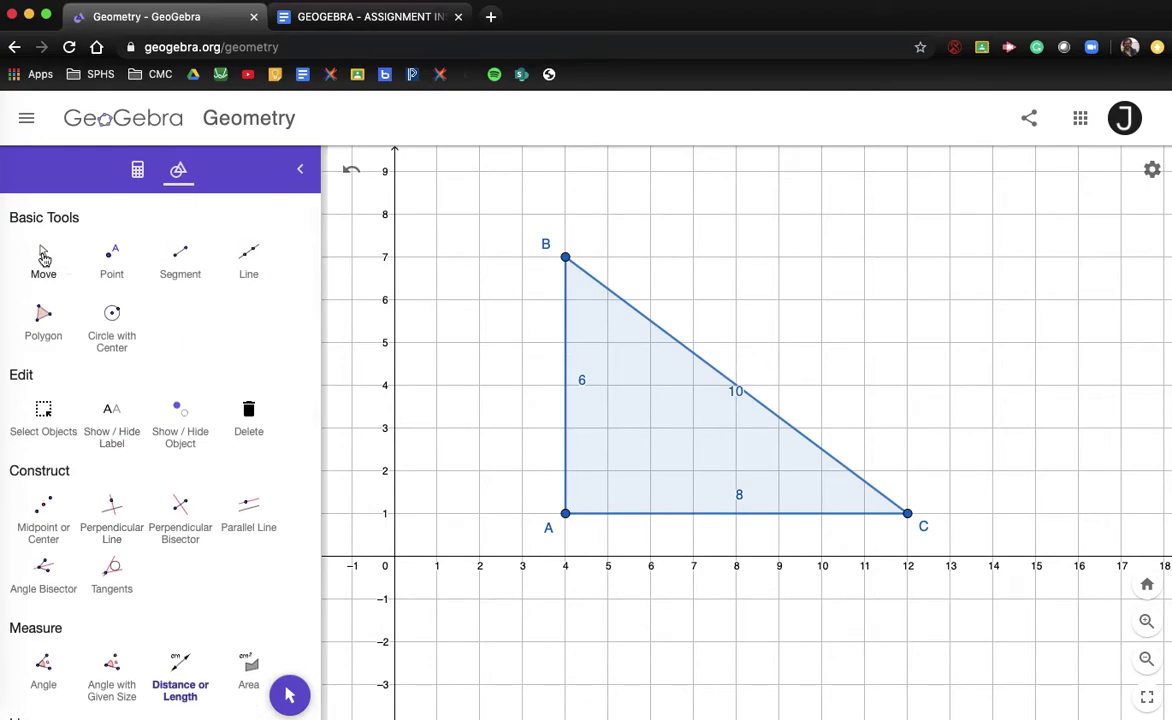
drag(581, 383, 545, 398)
drag(740, 497, 730, 535)
drag(738, 395, 751, 372)
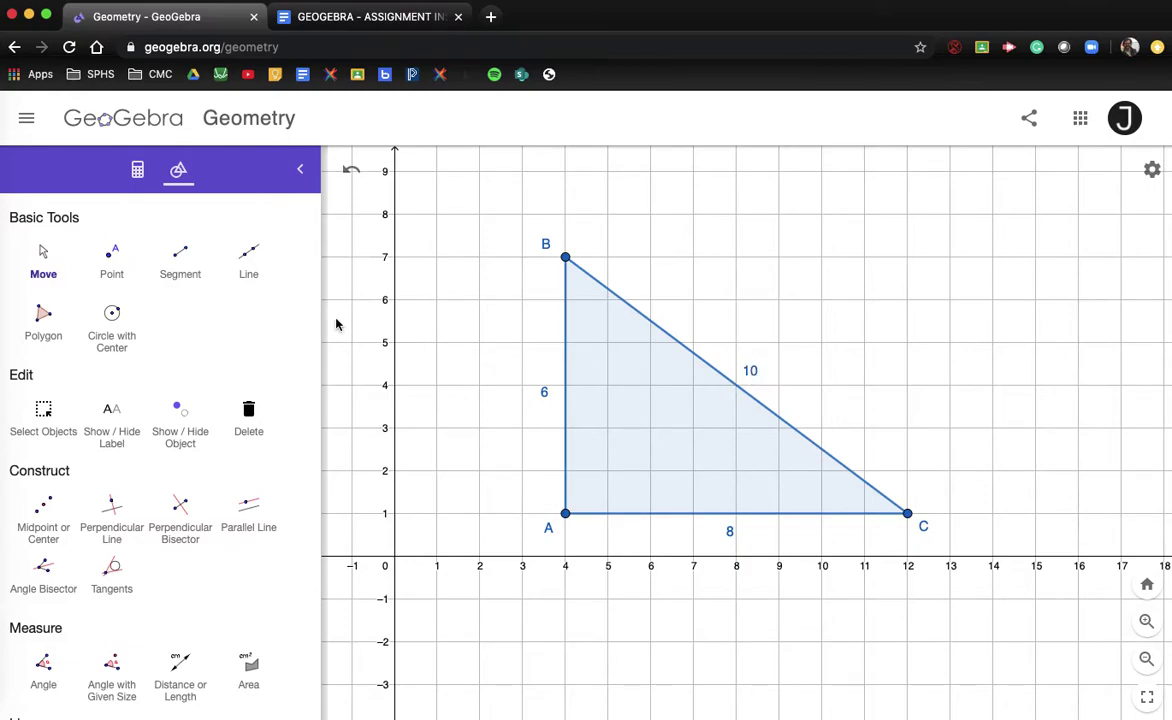
scroll(152, 452, down, 3)
Mark the 90° angle at A, 53.1° at B and 36.9° at C
click(44, 492)
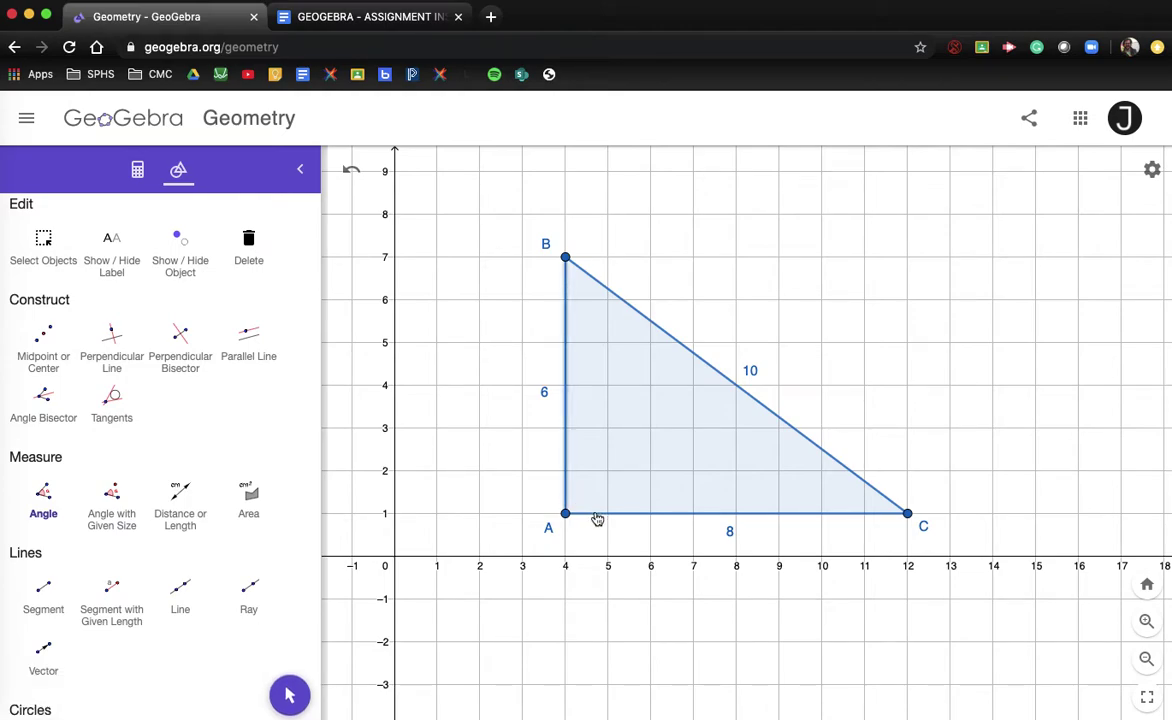
click(597, 519)
click(565, 475)
click(567, 298)
click(592, 286)
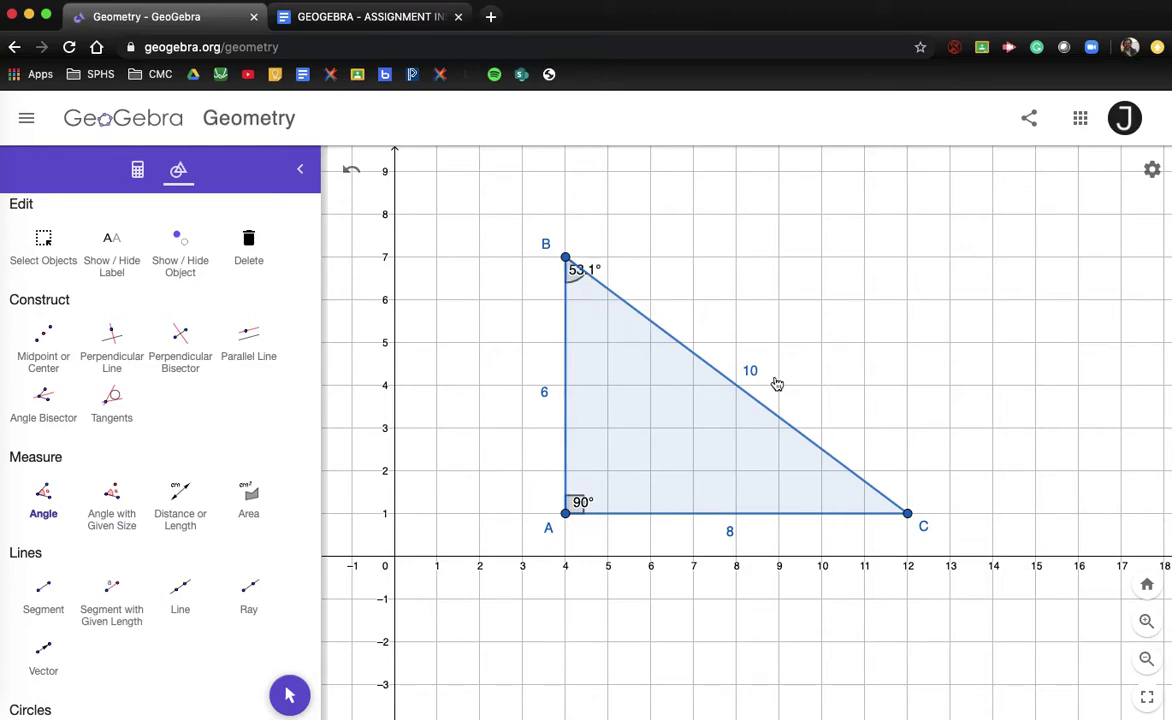
click(883, 500)
click(871, 513)
Show 'Area of ABC = 24' and move the label lower in the triangle
click(248, 490)
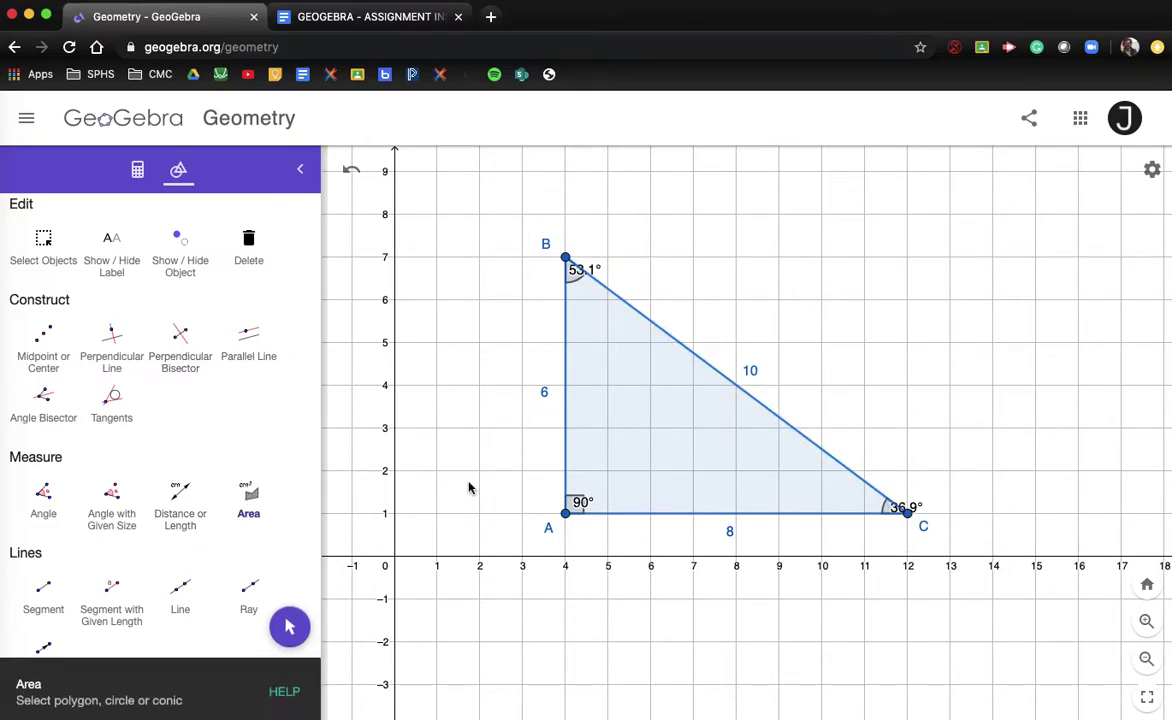
click(748, 457)
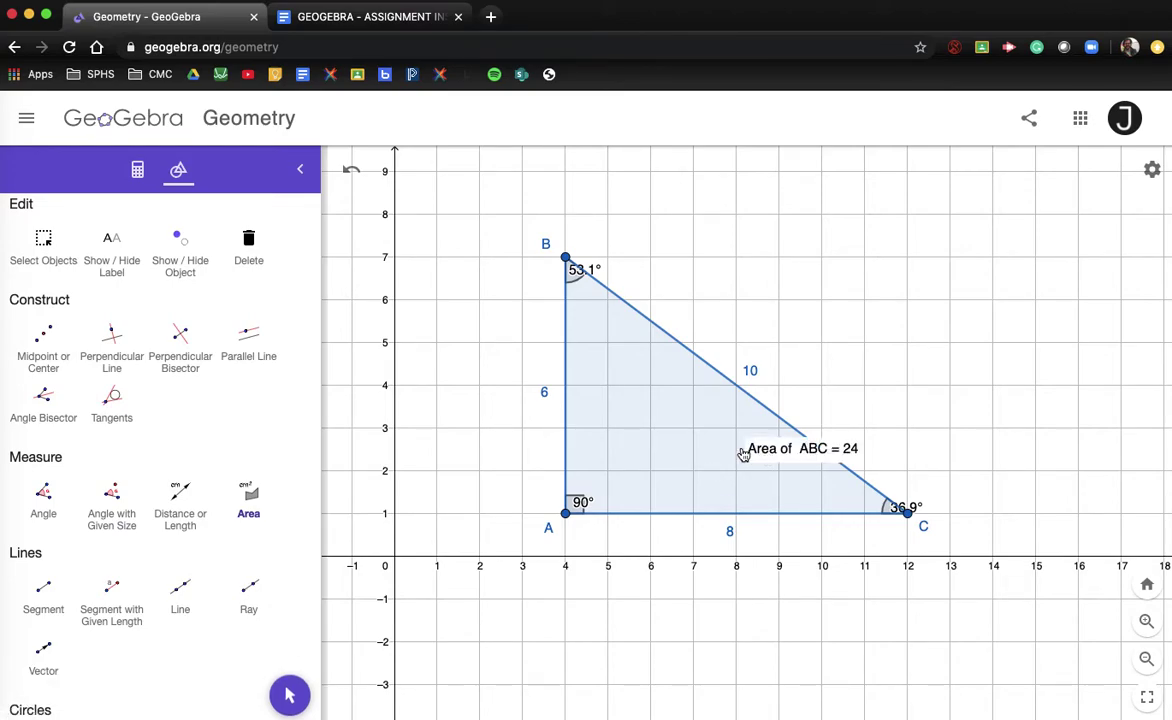
scroll(60, 300, up, 3)
click(46, 262)
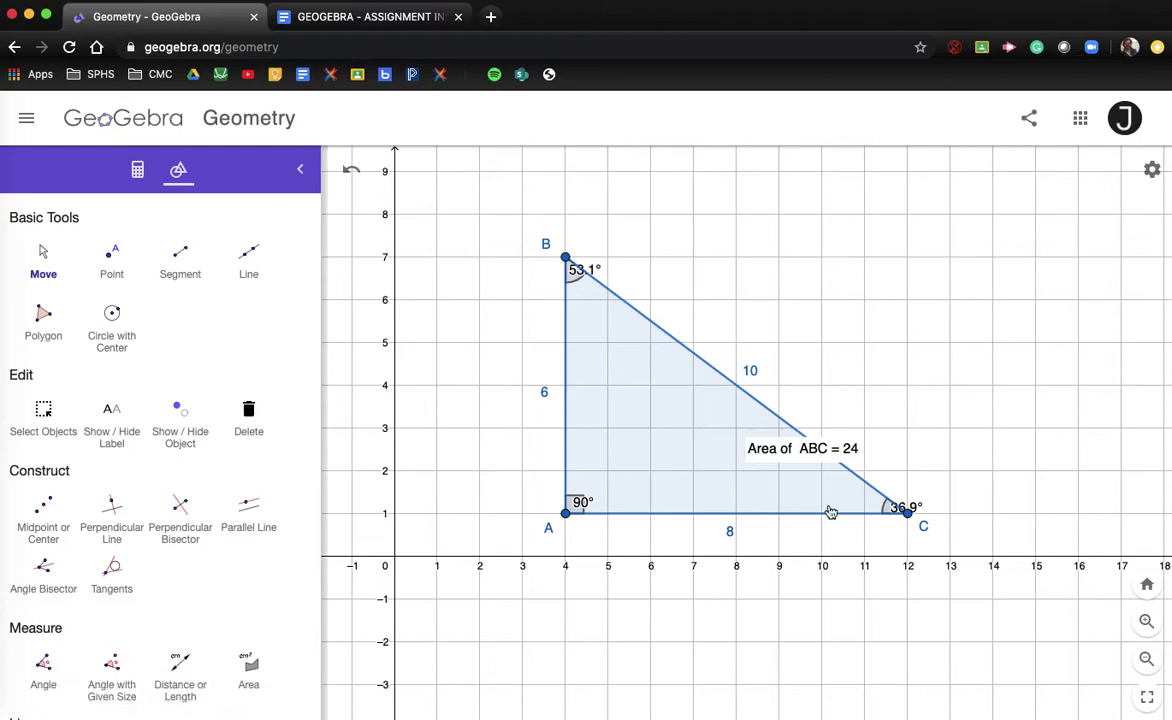
drag(825, 455, 806, 488)
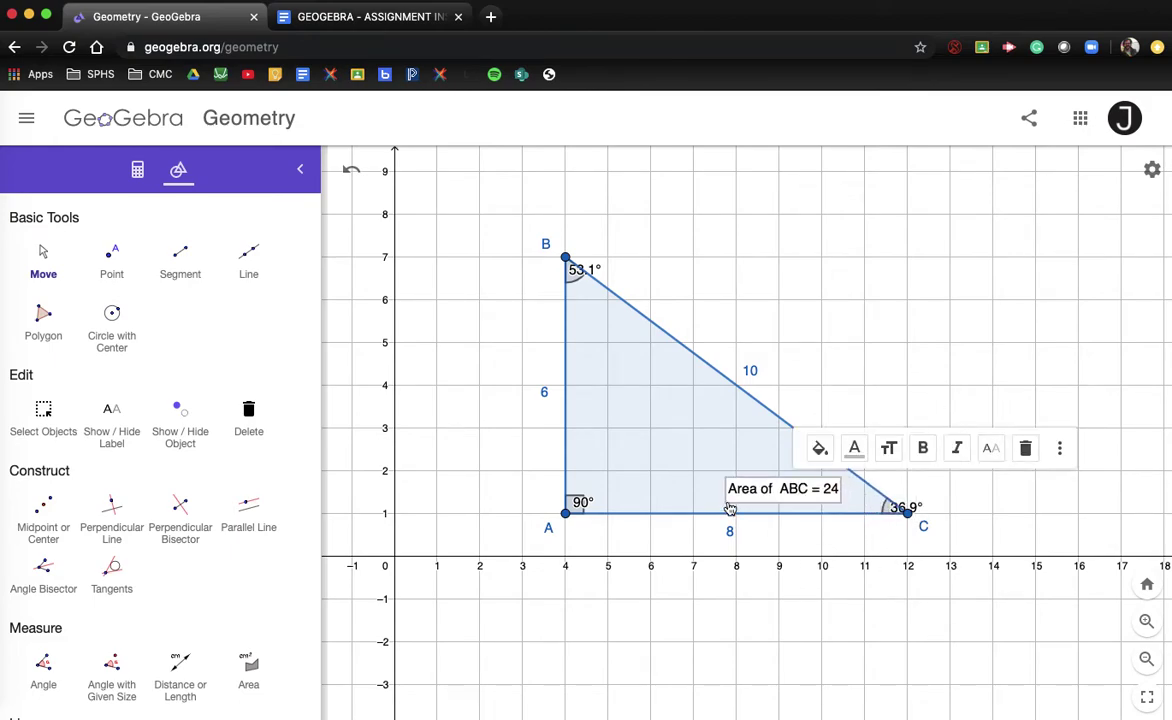
click(528, 418)
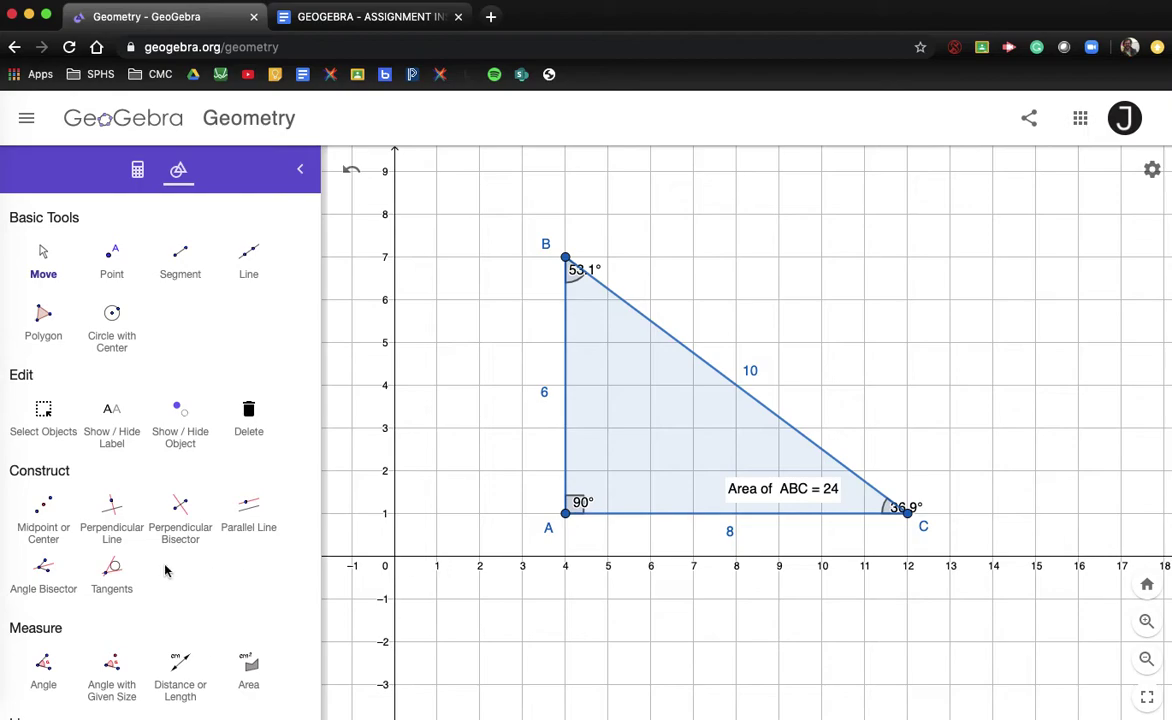
scroll(124, 568, down, 5)
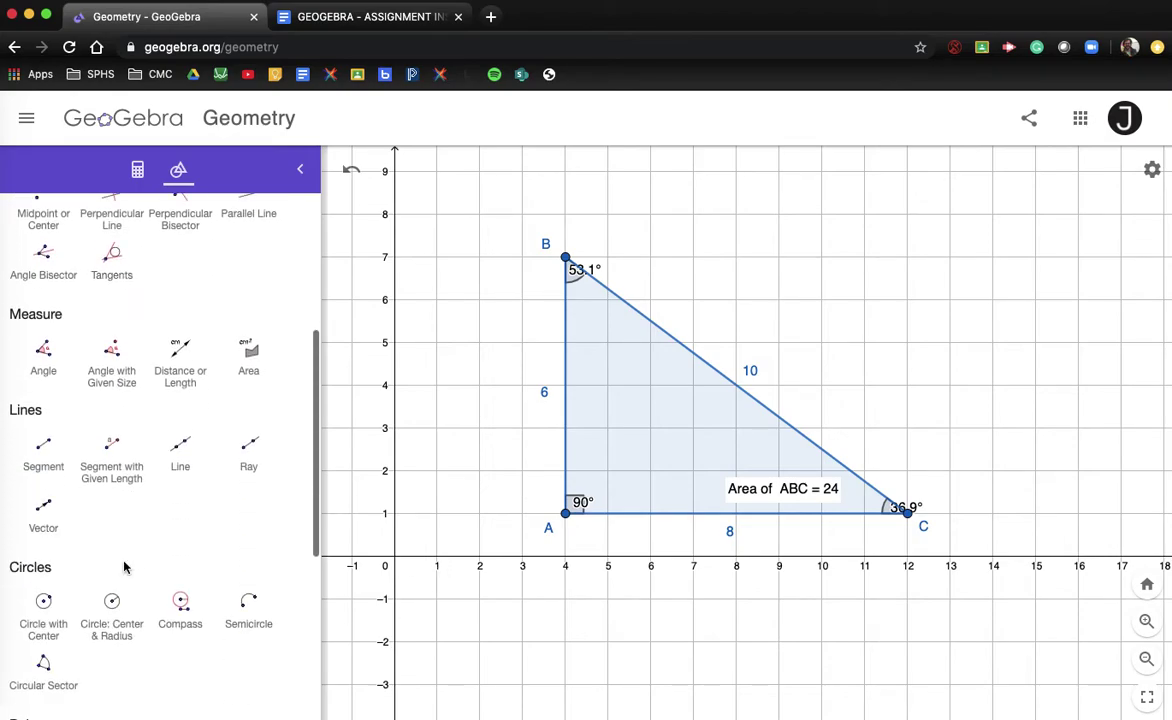
scroll(124, 567, down, 2)
scroll(124, 567, down, 3)
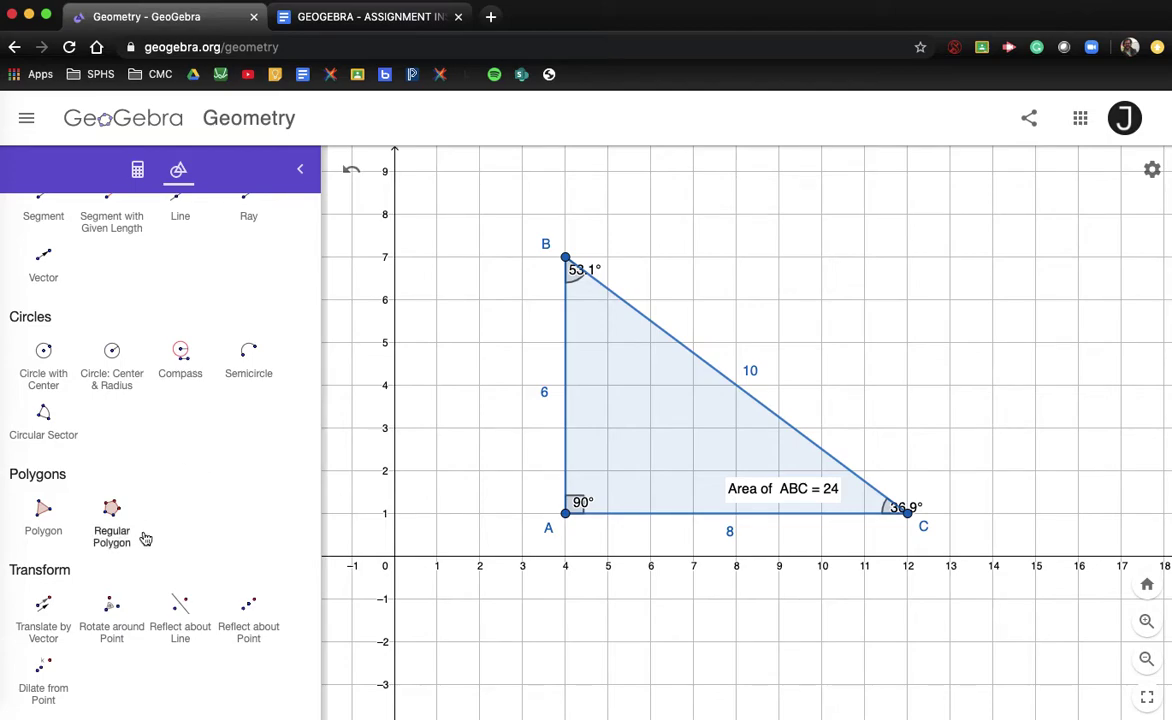
click(44, 672)
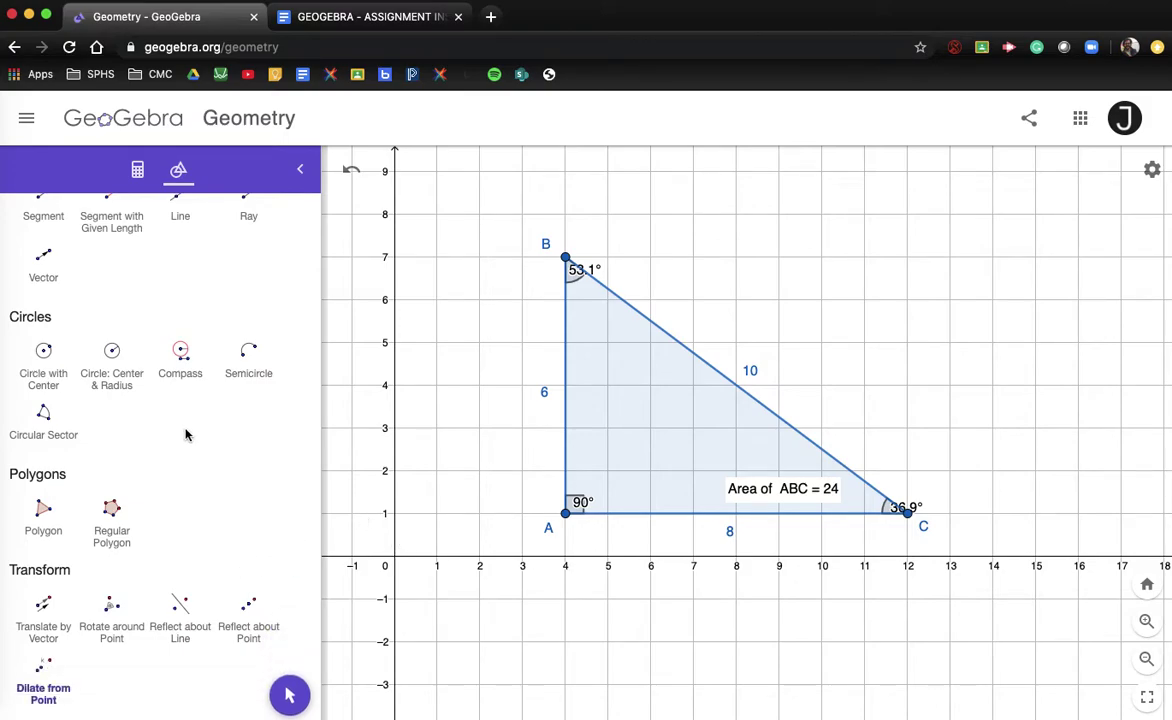
scroll(186, 434, up, 10)
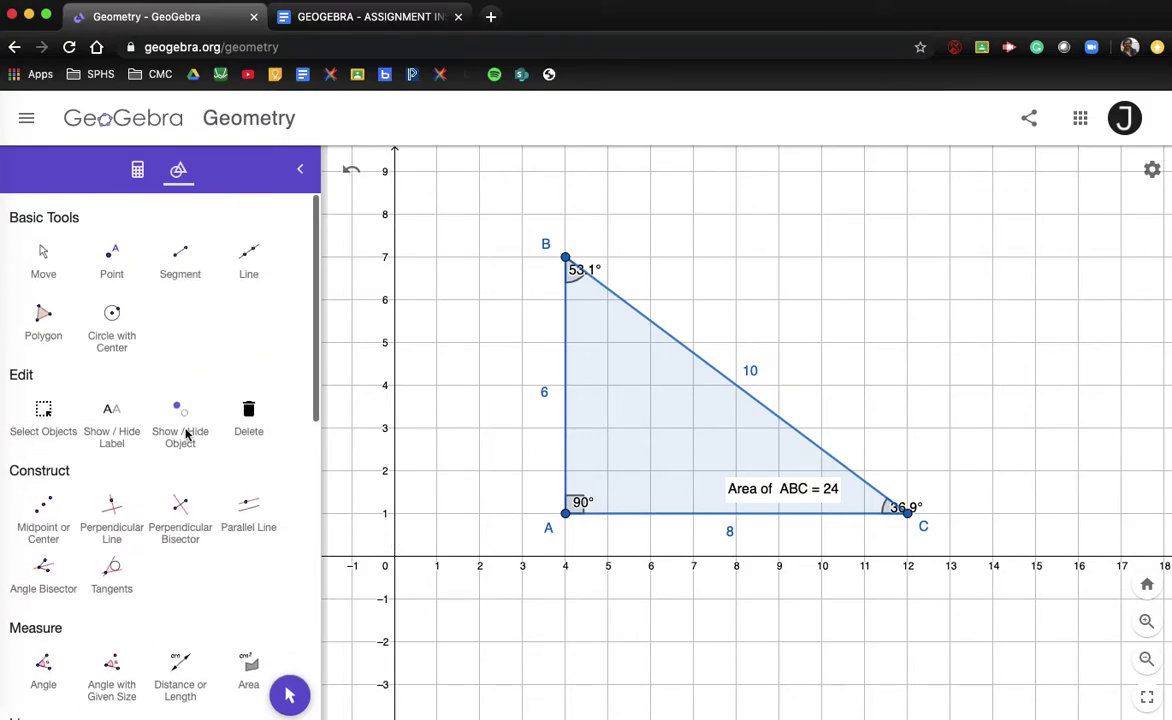
Place point D at the origin (0, 0)
click(110, 258)
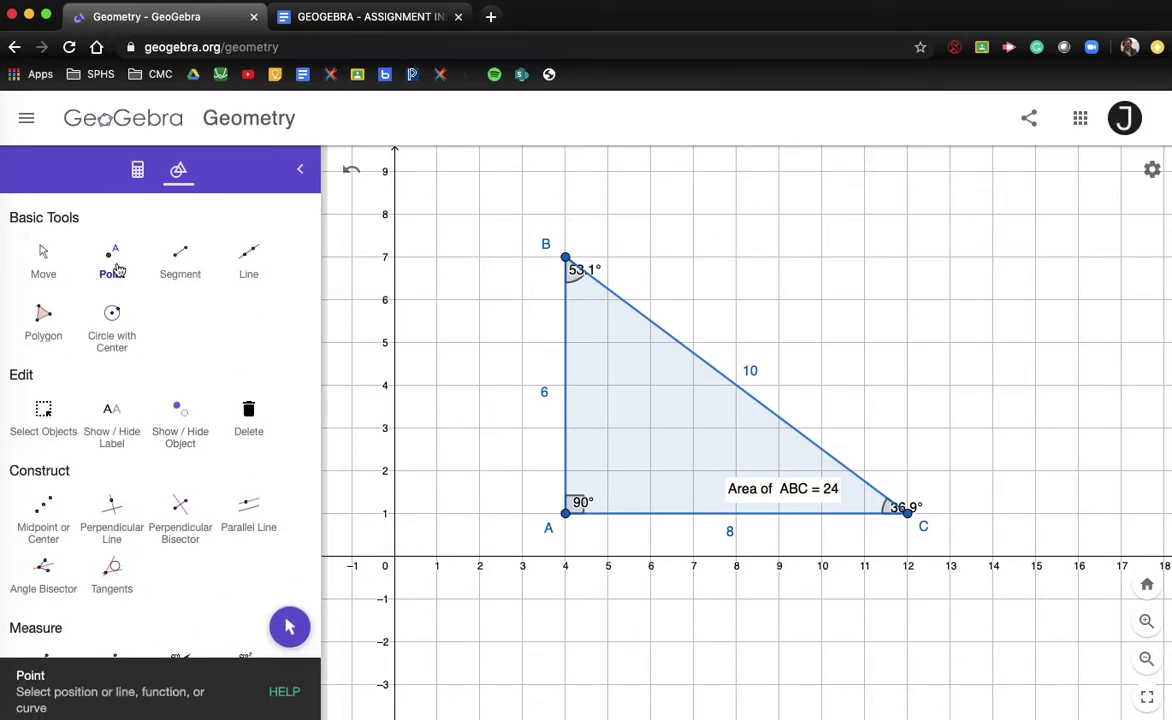
click(396, 558)
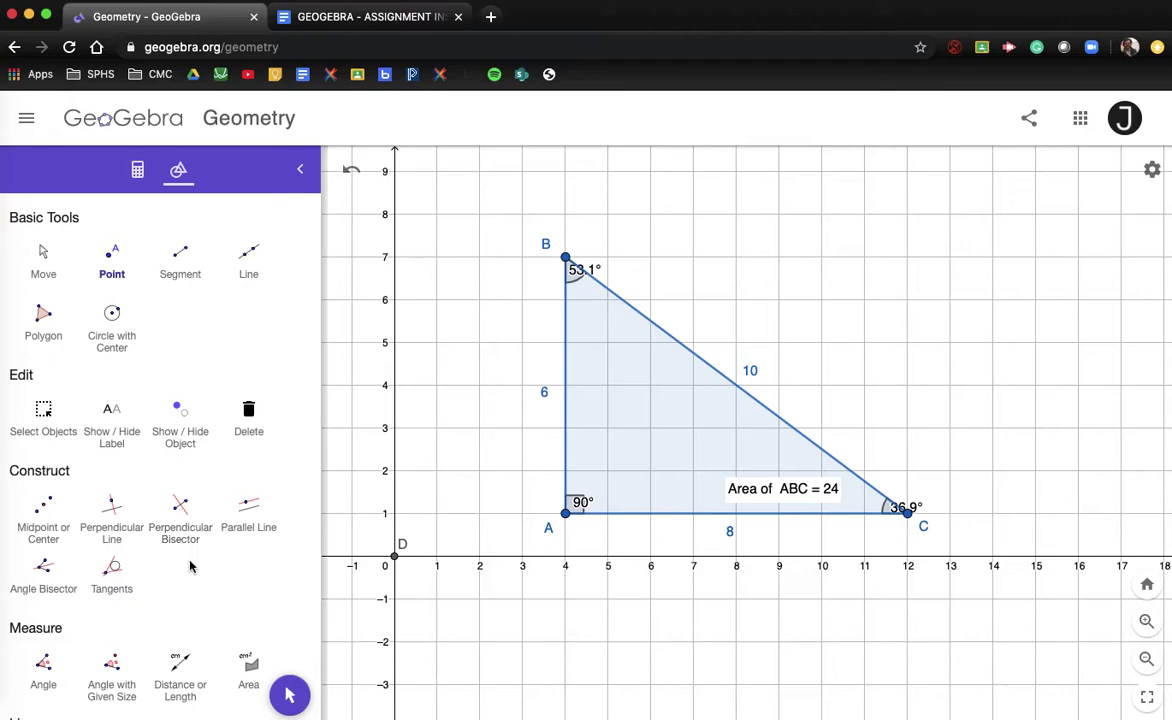
scroll(190, 587, down, 10)
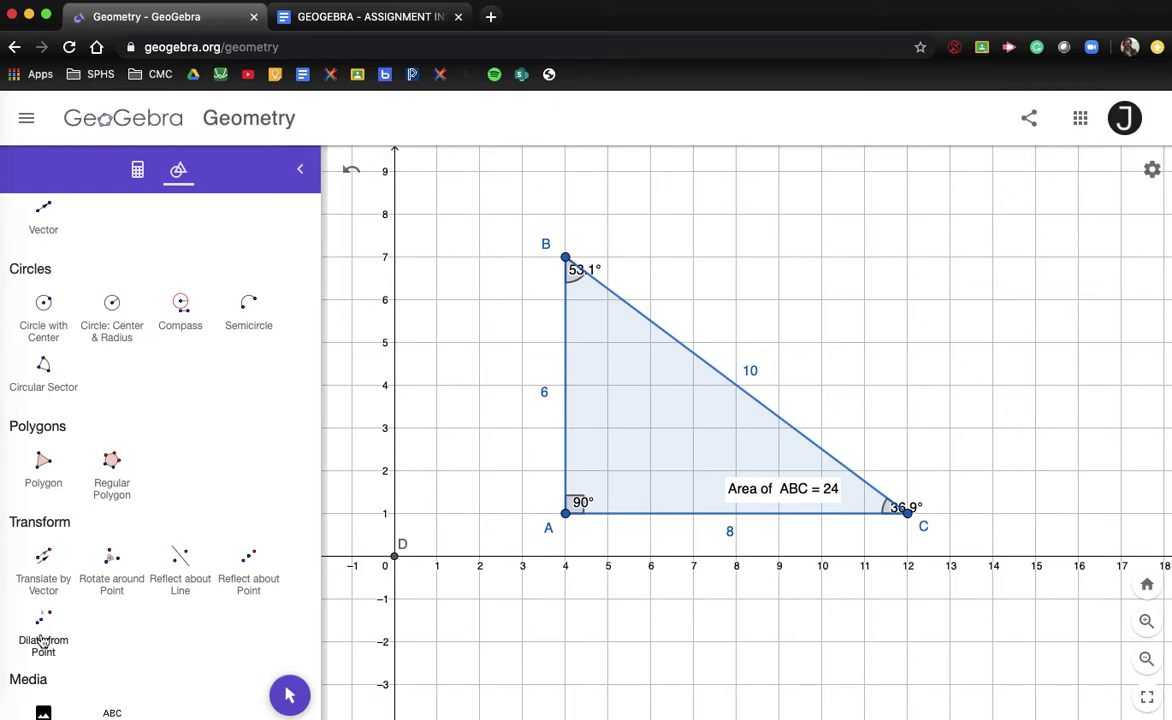
Dilate triangle ABC about center D, bringing up the Factor dialog
click(43, 640)
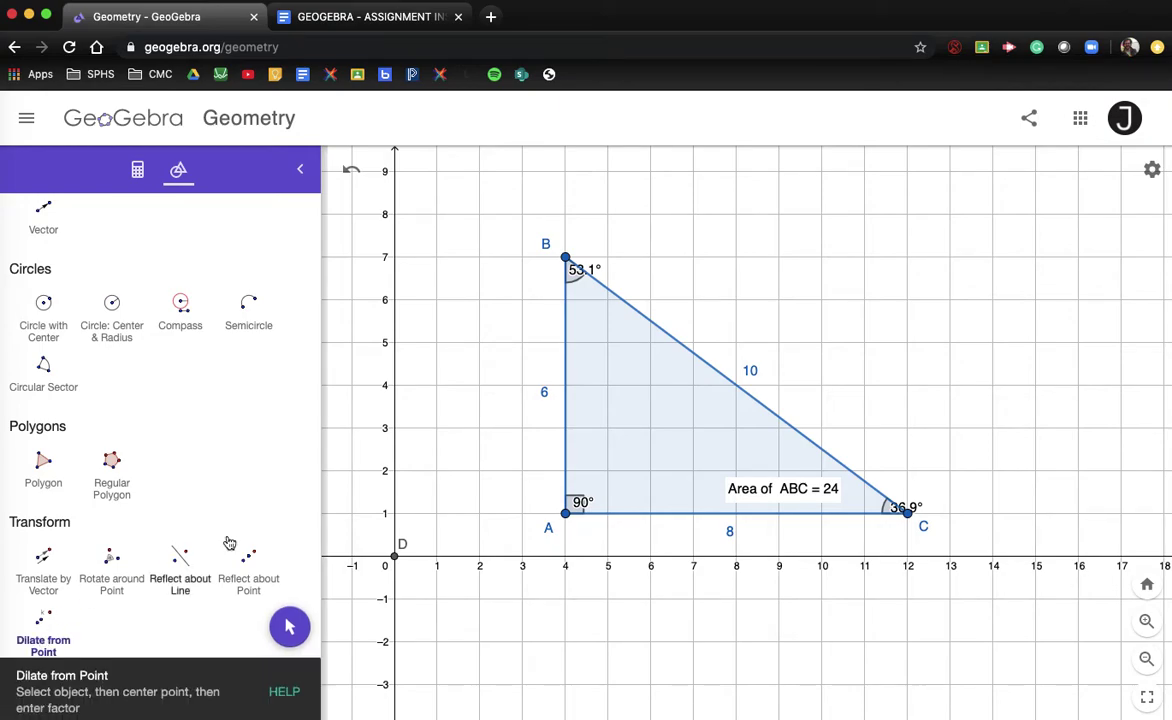
click(646, 461)
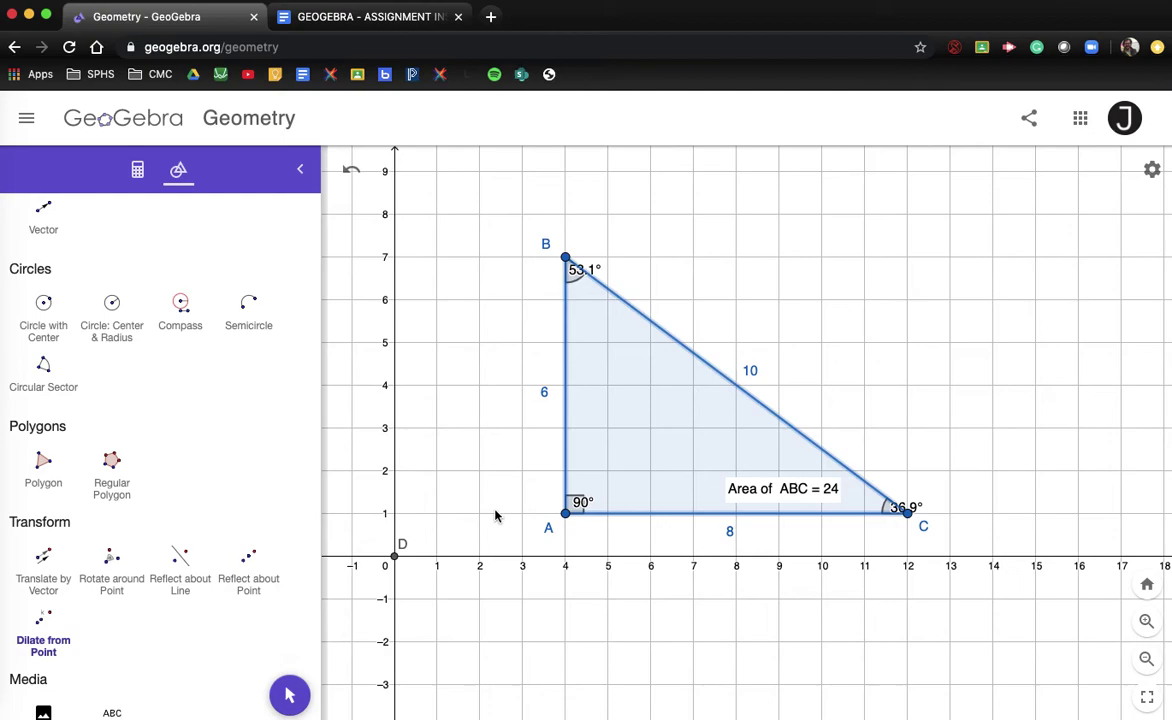
click(396, 557)
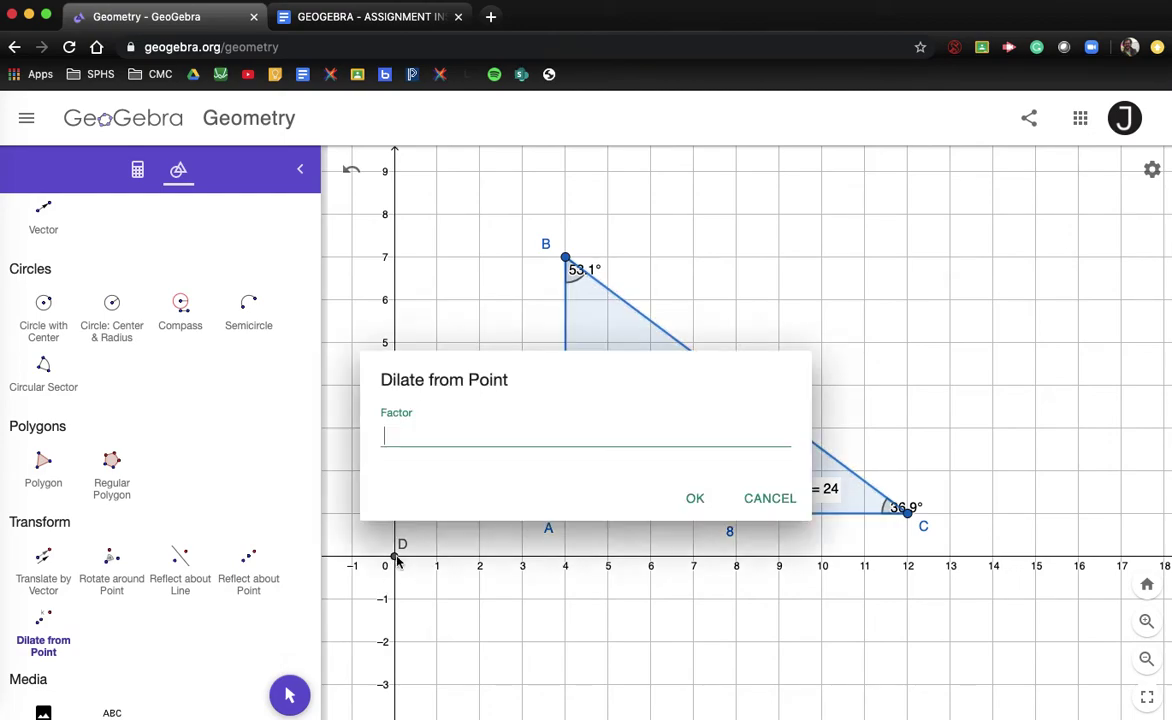
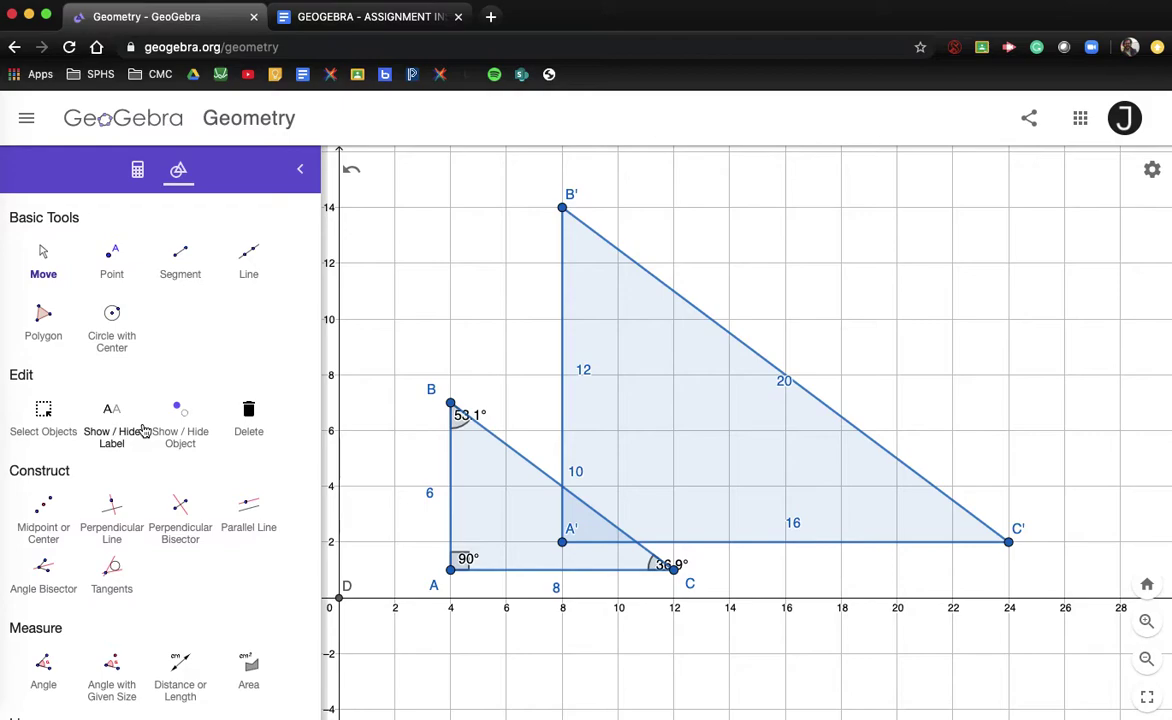
Draw rays from origin D through vertex A and through vertex C
scroll(141, 490, down, 2)
scroll(141, 495, down, 2)
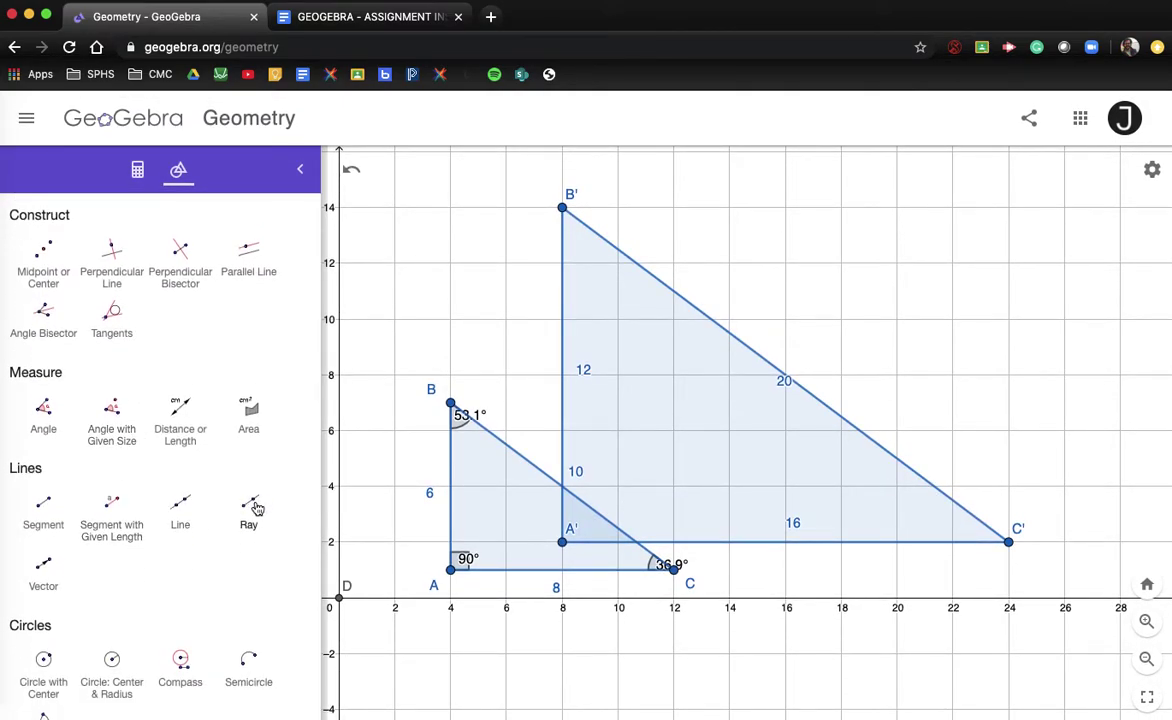
click(252, 507)
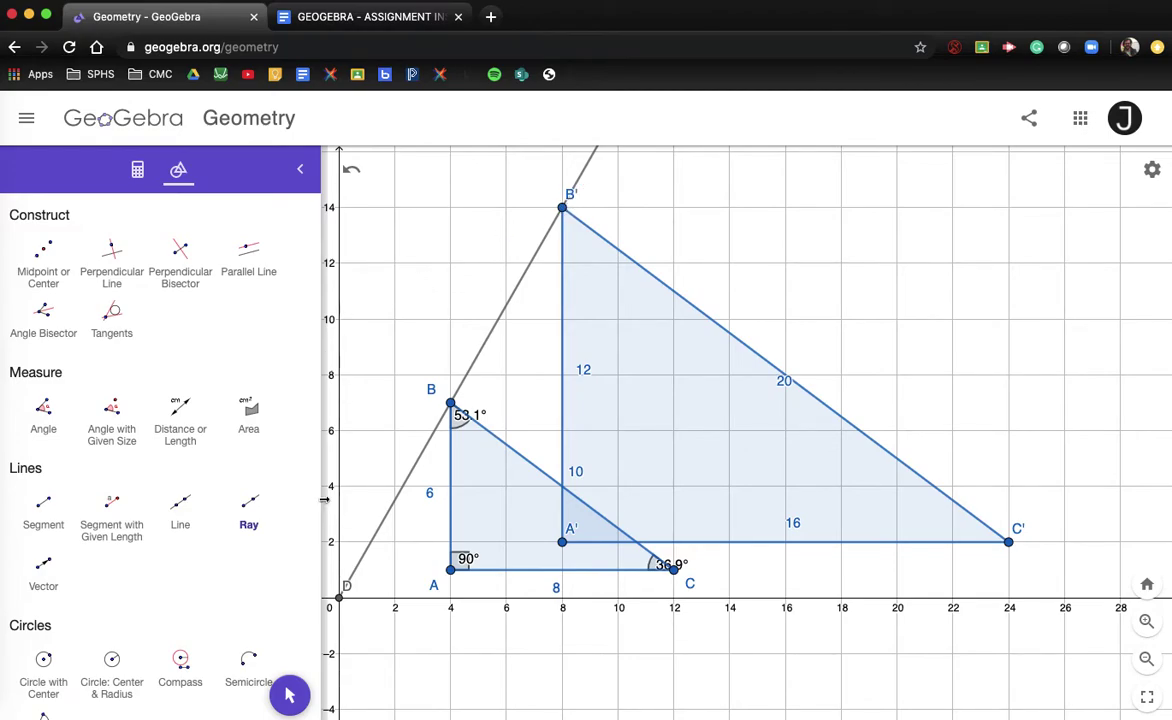
click(252, 510)
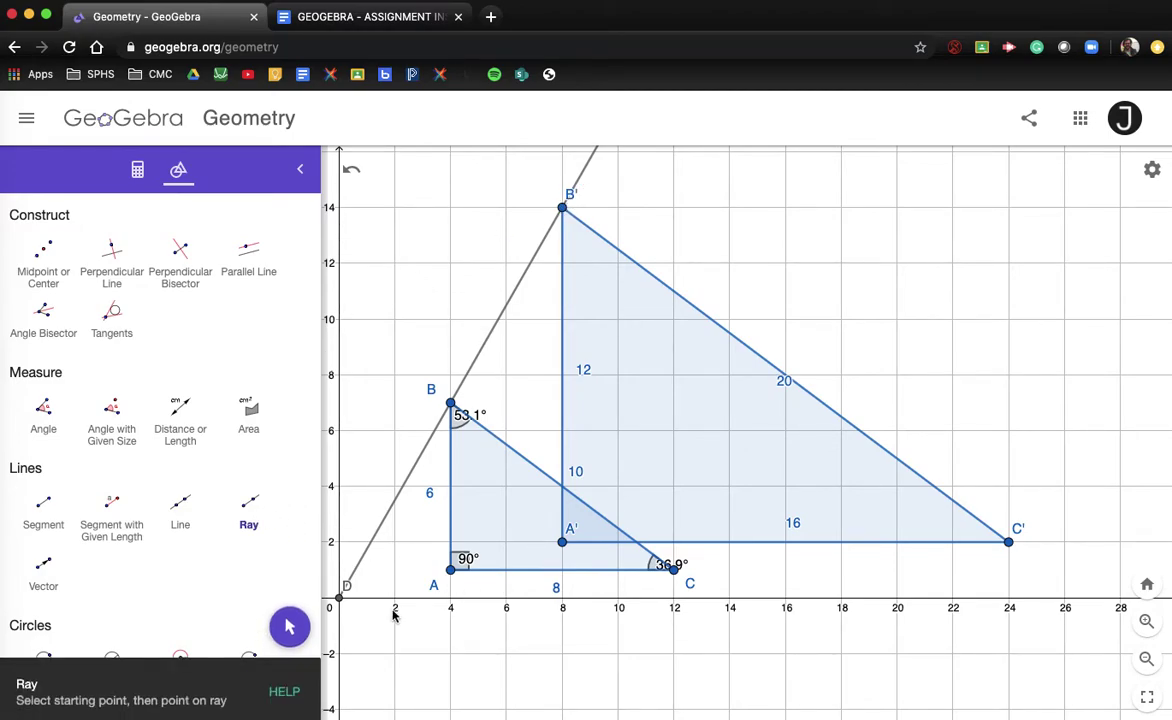
click(340, 600)
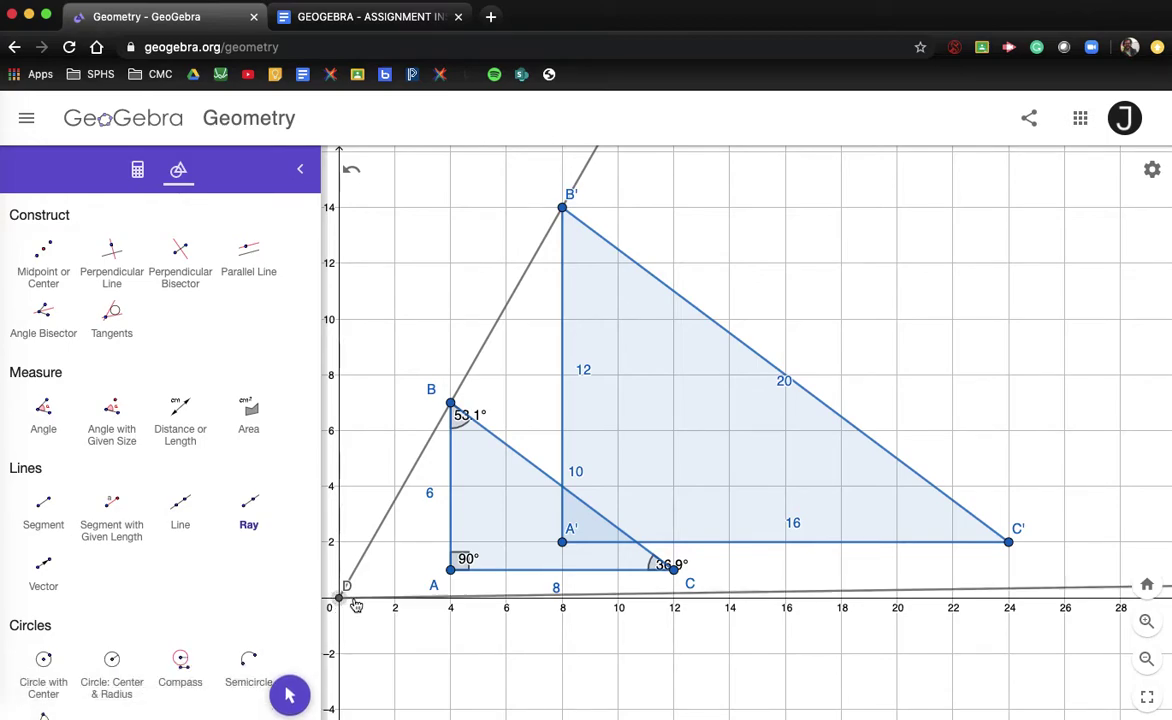
click(451, 570)
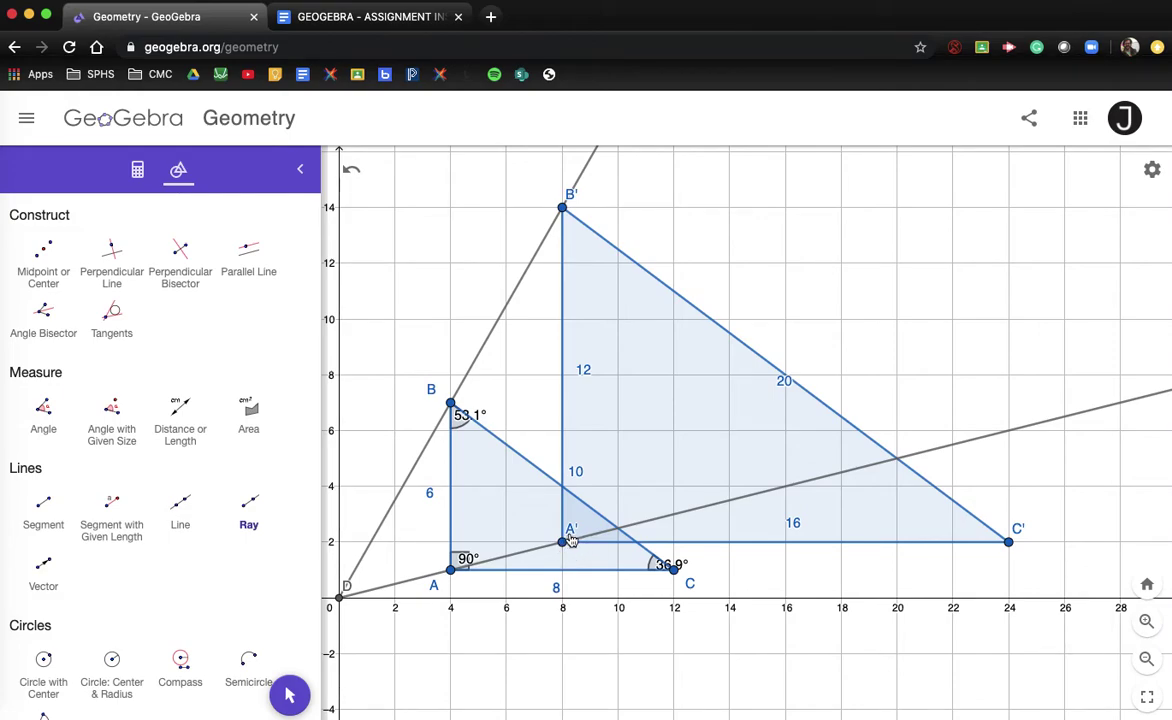
click(256, 510)
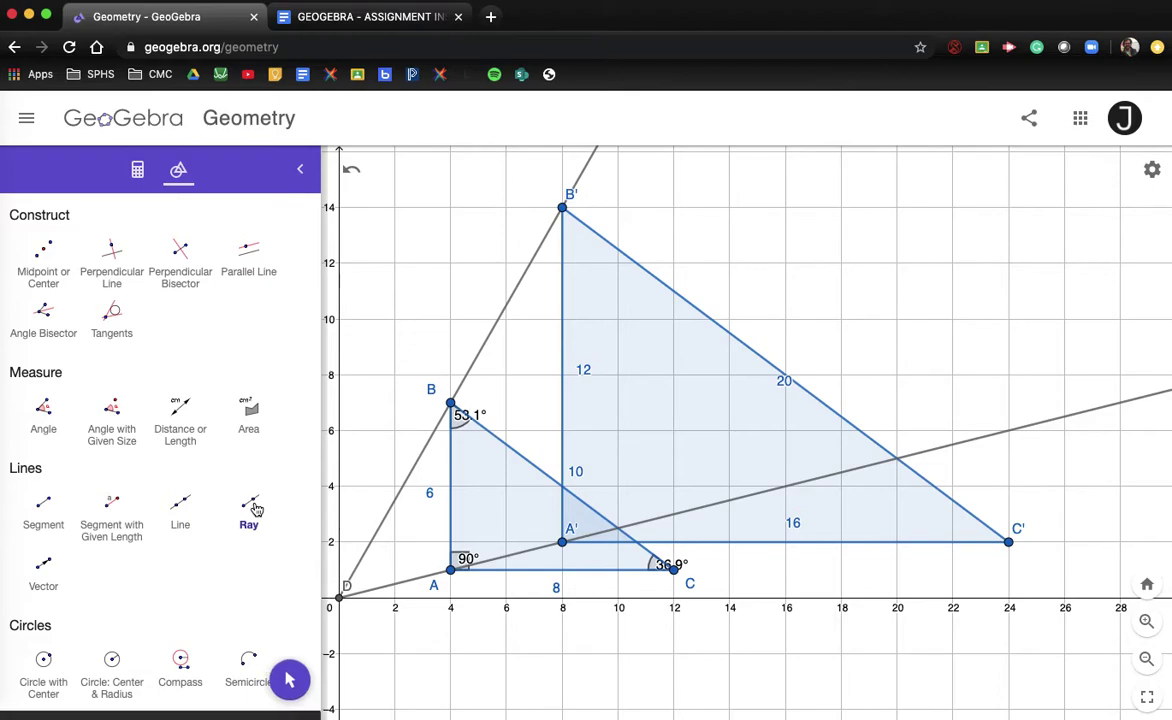
click(339, 598)
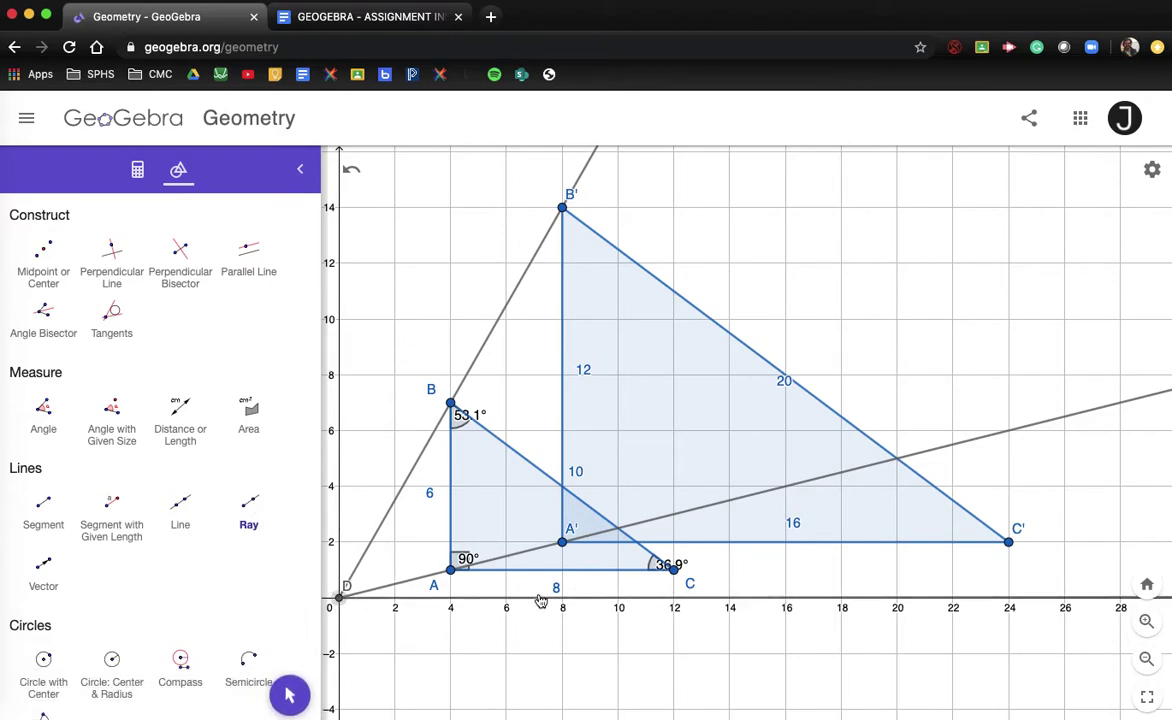
click(675, 570)
Undo the stray ray and its points, then pan to the empty area below the x-axis
click(450, 652)
click(445, 637)
key(Escape)
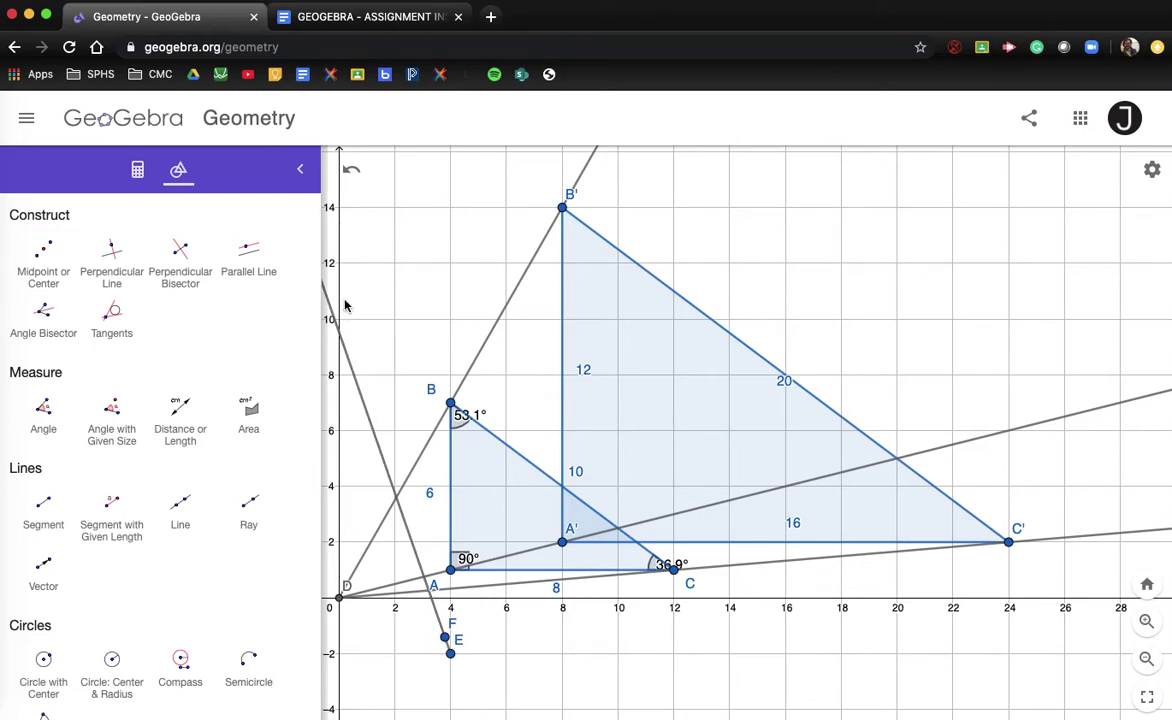
click(353, 172)
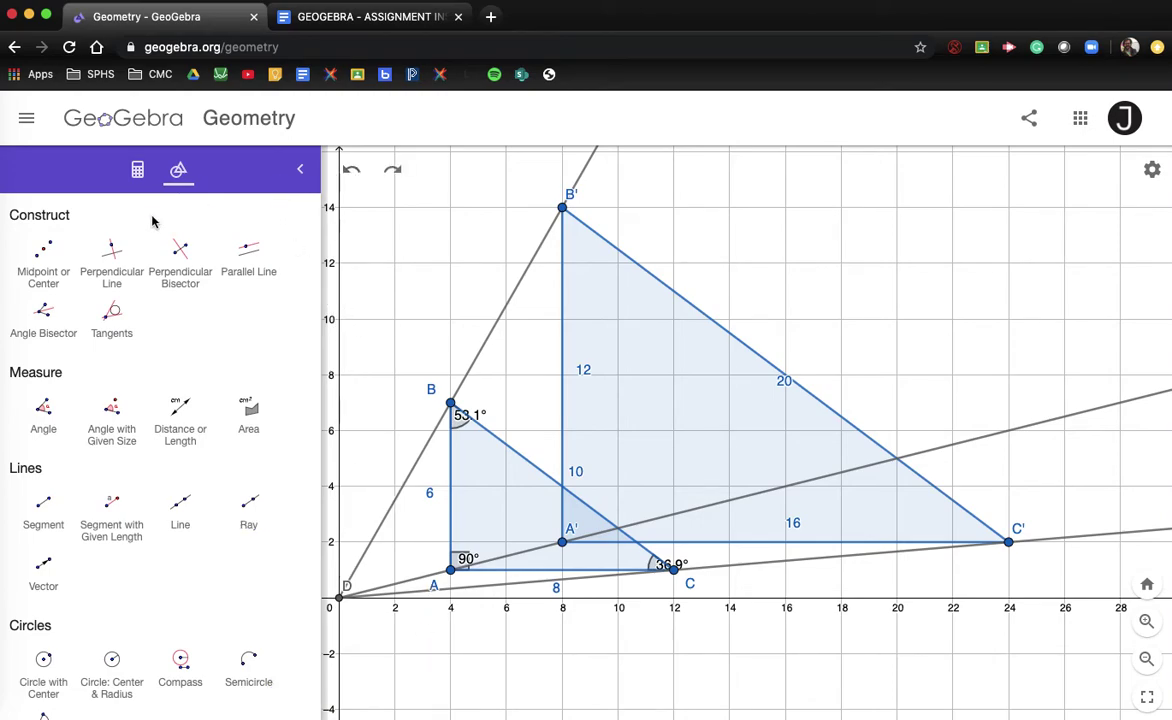
scroll(70, 390, up, 5)
click(47, 280)
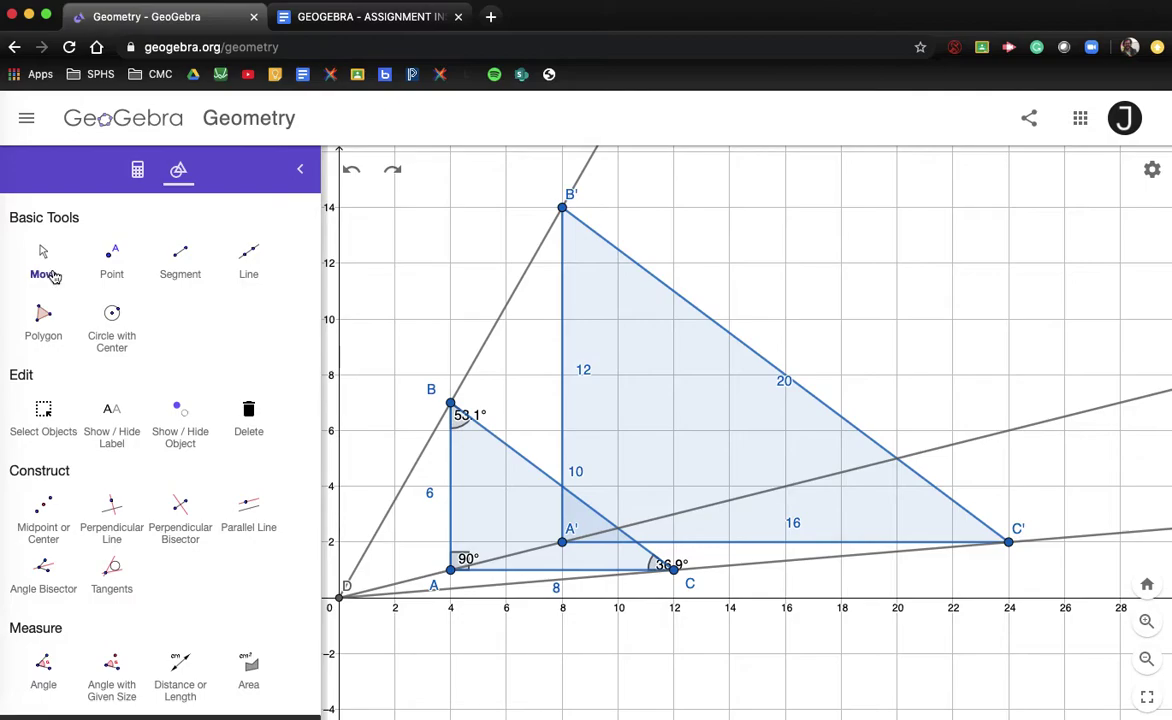
drag(392, 407, 458, 288)
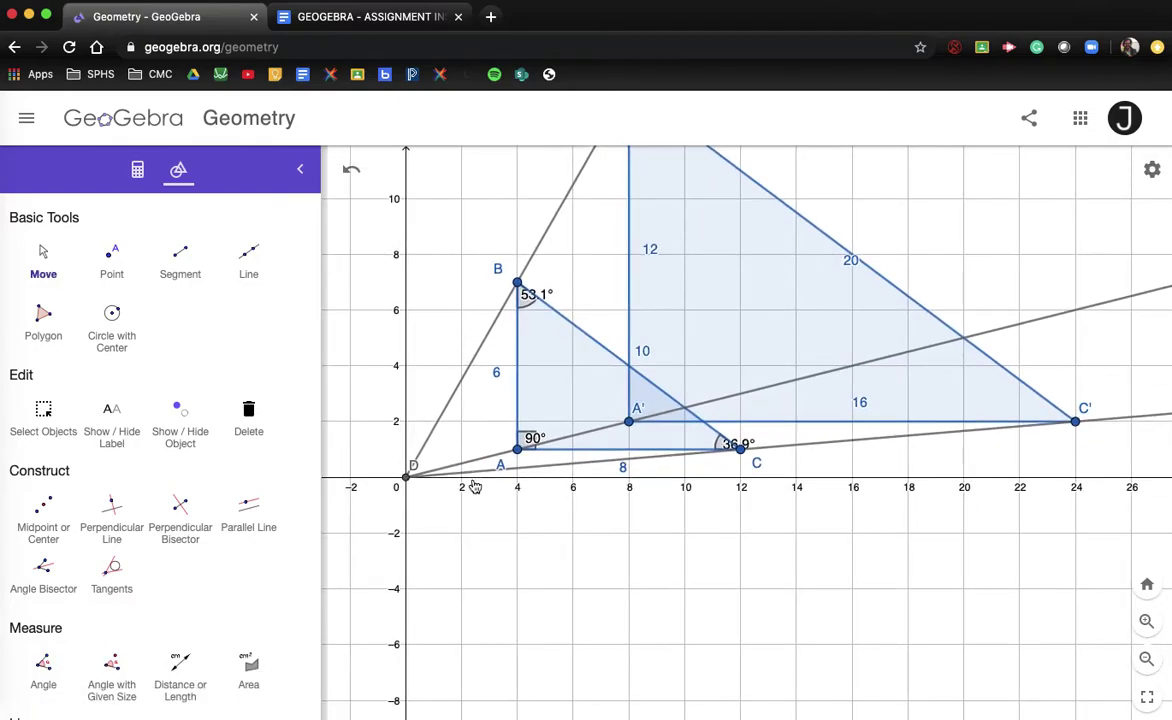
drag(510, 593, 510, 555)
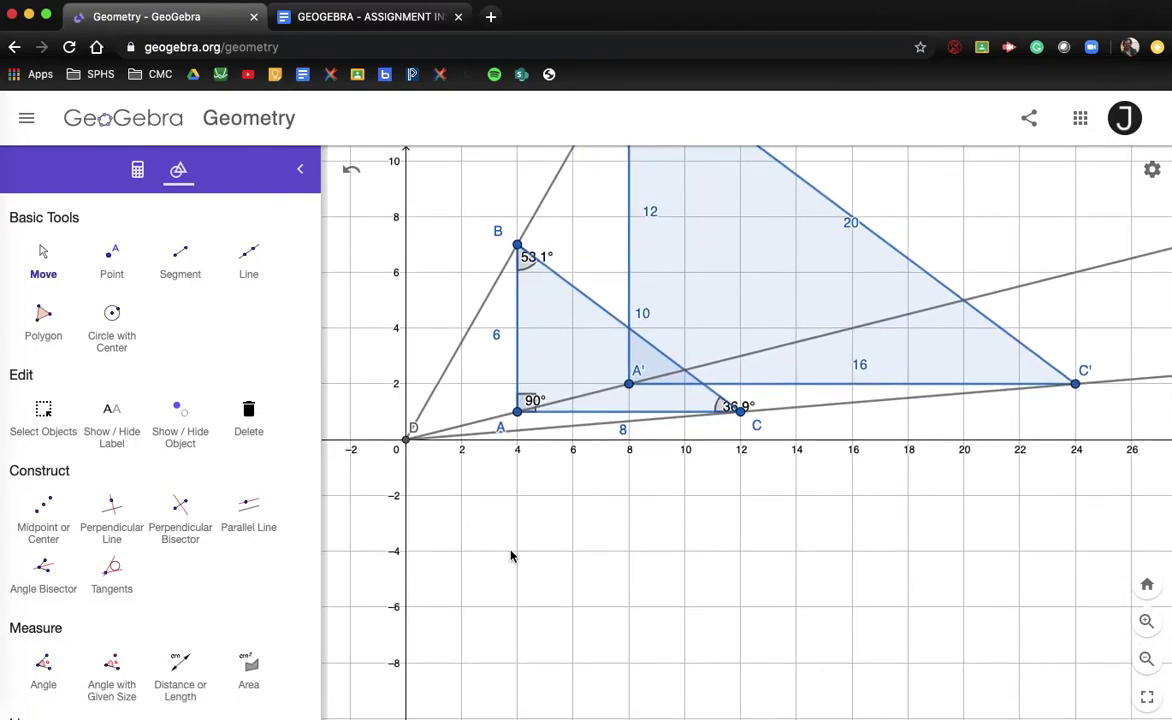
scroll(510, 556, up, 2)
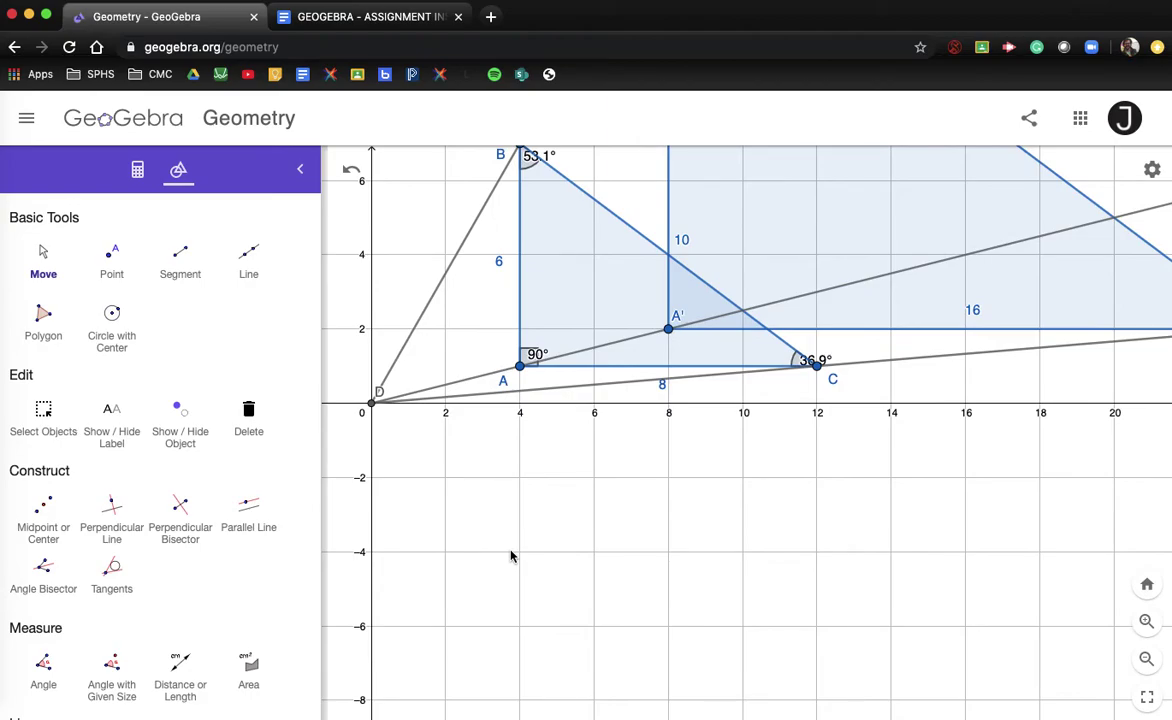
scroll(510, 556, up, 4)
drag(513, 557, 636, 474)
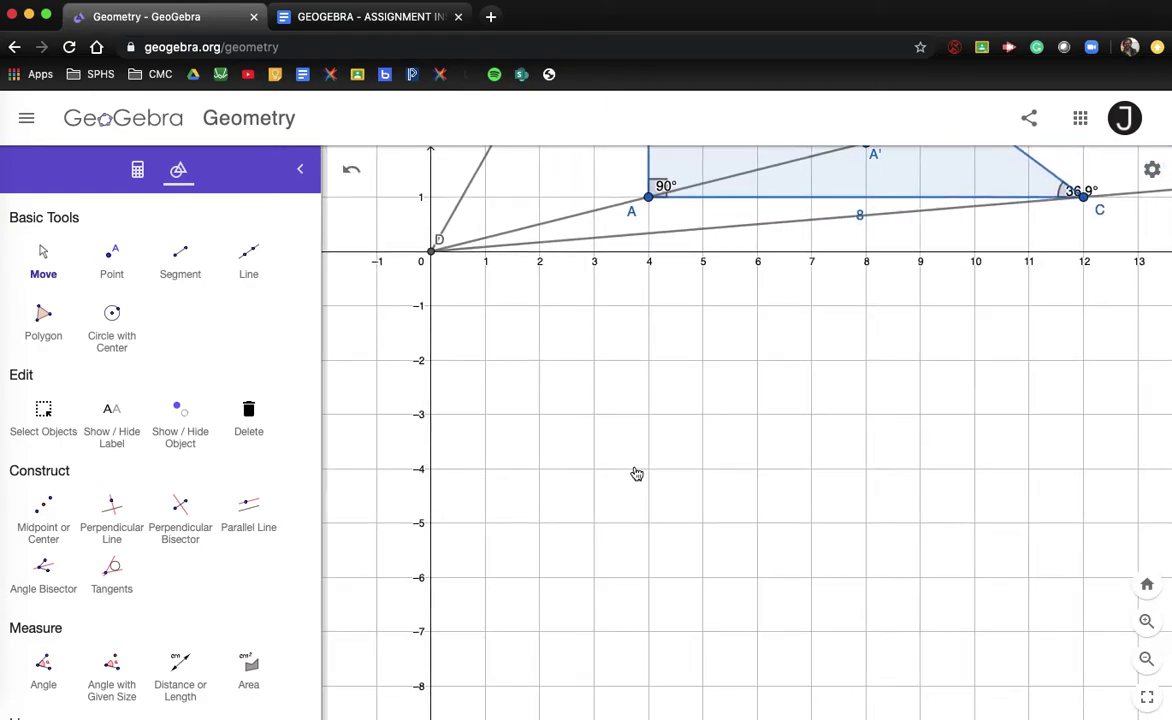
Place points E at (4,-1), F at (4,-7) and G at (12,-1)
click(99, 244)
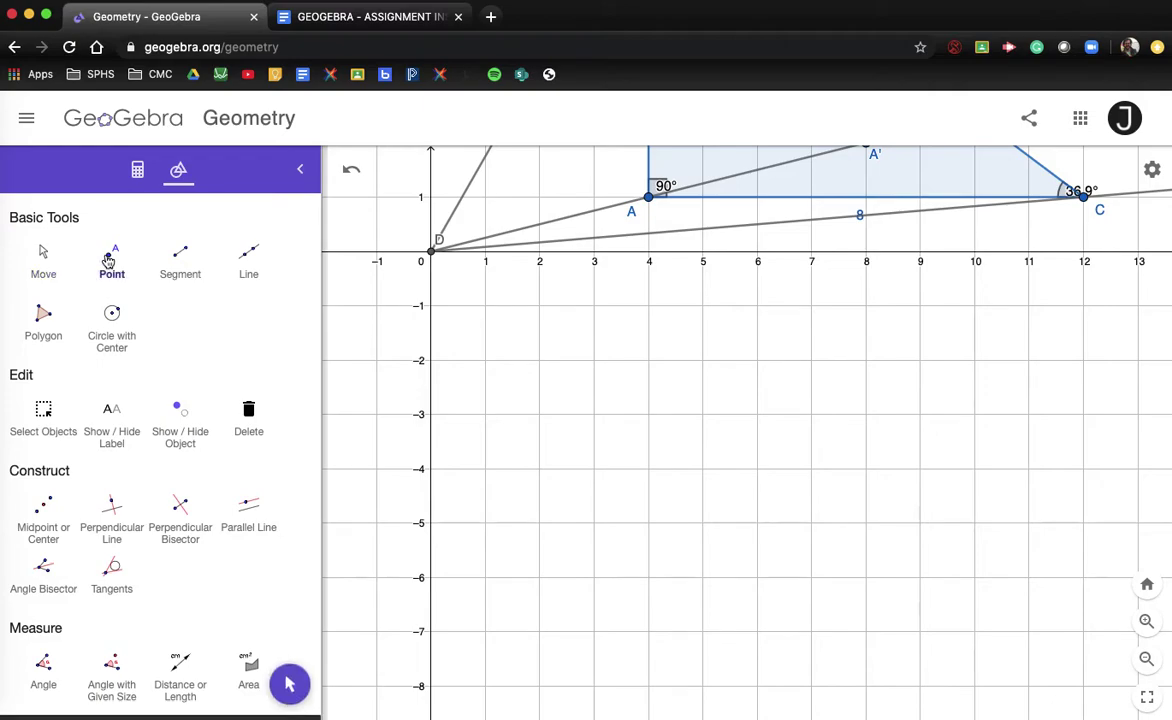
click(648, 306)
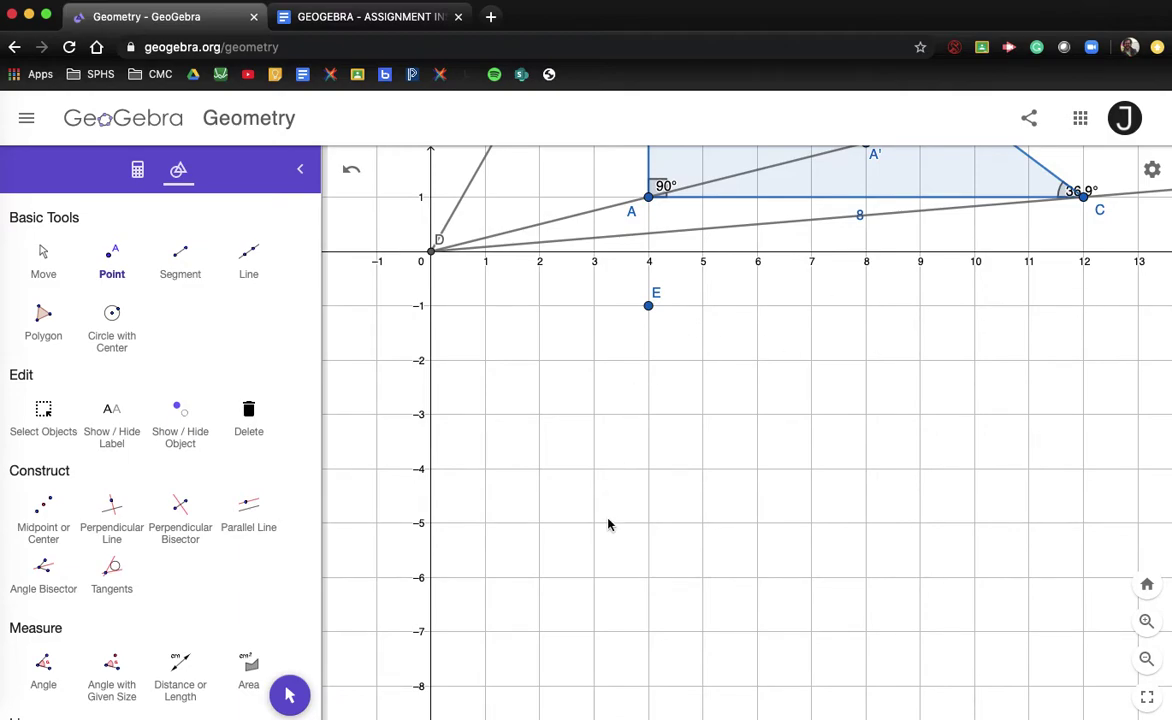
click(648, 632)
click(1084, 305)
Join E, F and G into the shaded triangle EFG
click(52, 316)
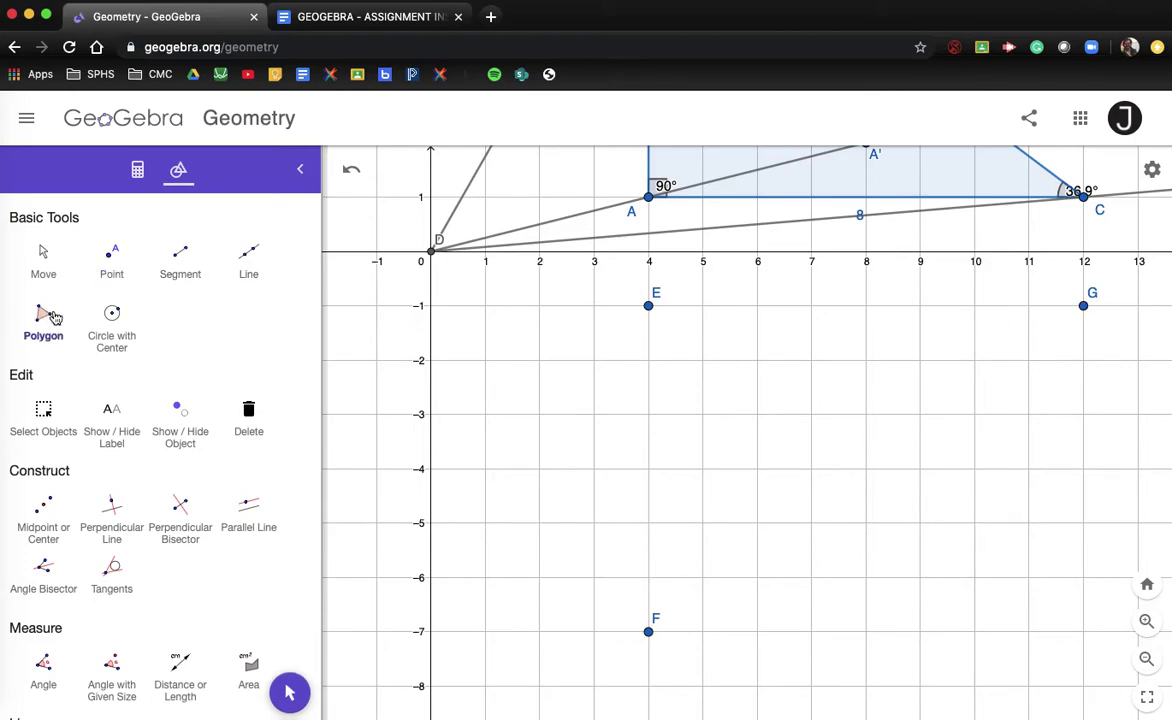
click(648, 306)
click(648, 631)
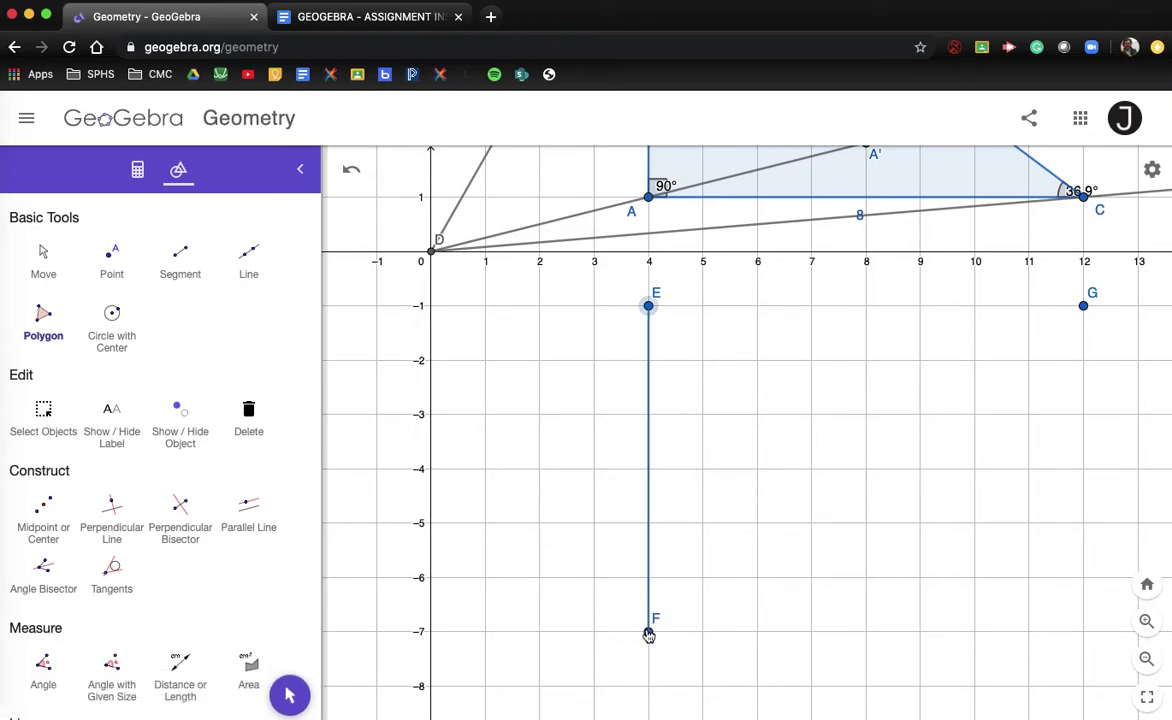
click(1083, 306)
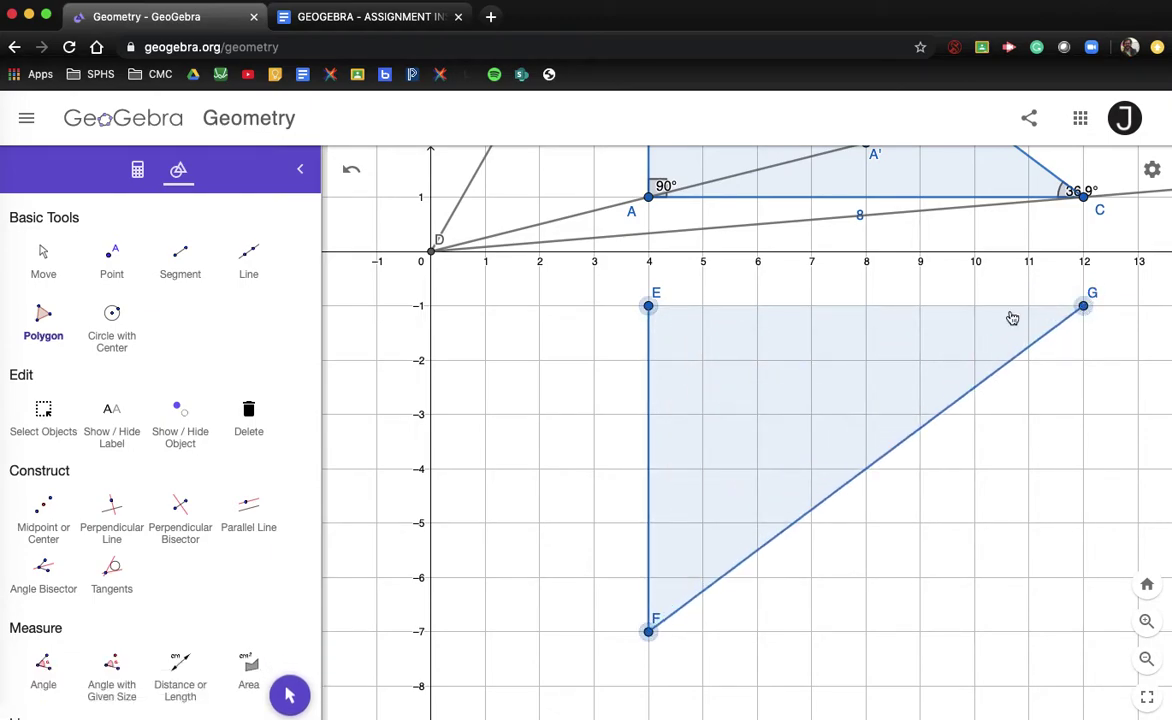
click(649, 307)
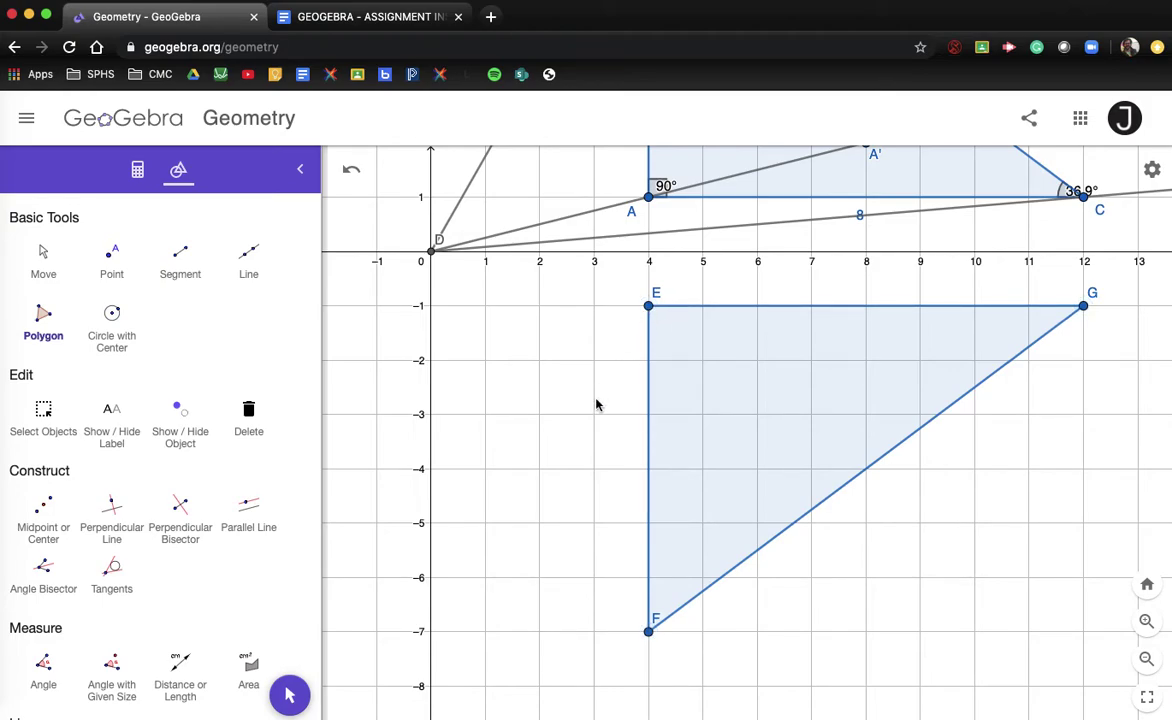
Label the lengths of sides EF, EG and FG (6, 8, 10)
scroll(165, 567, down, 2)
click(182, 580)
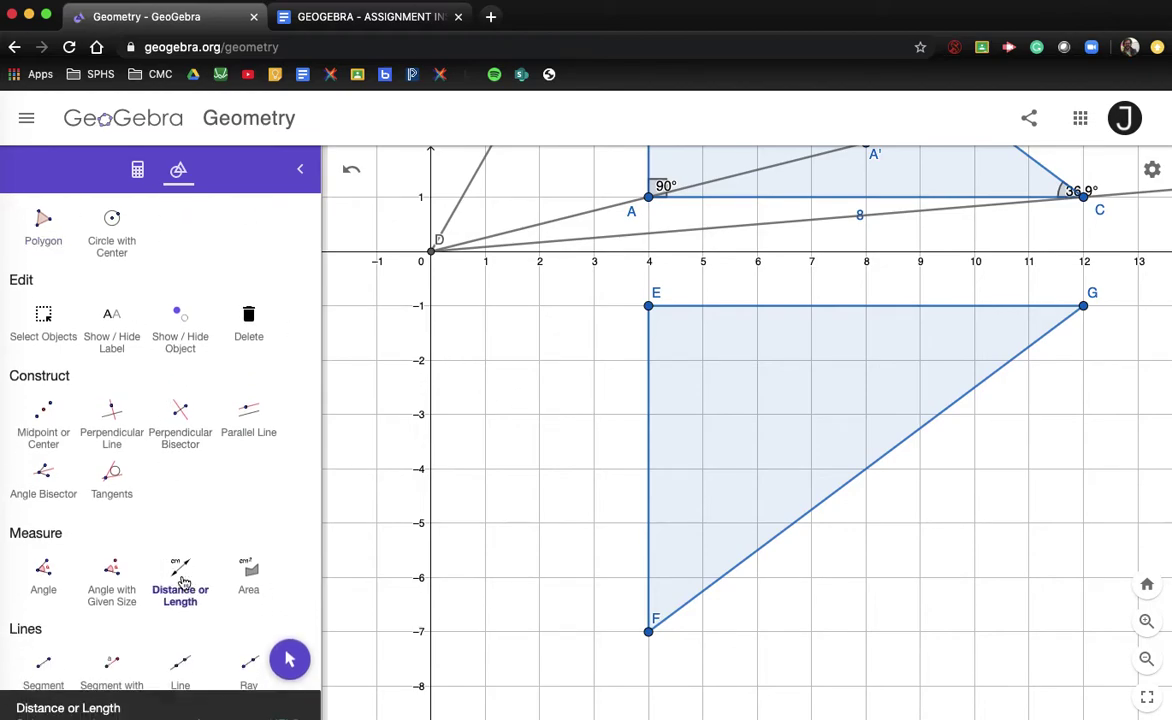
scroll(589, 385, down, 1)
click(645, 424)
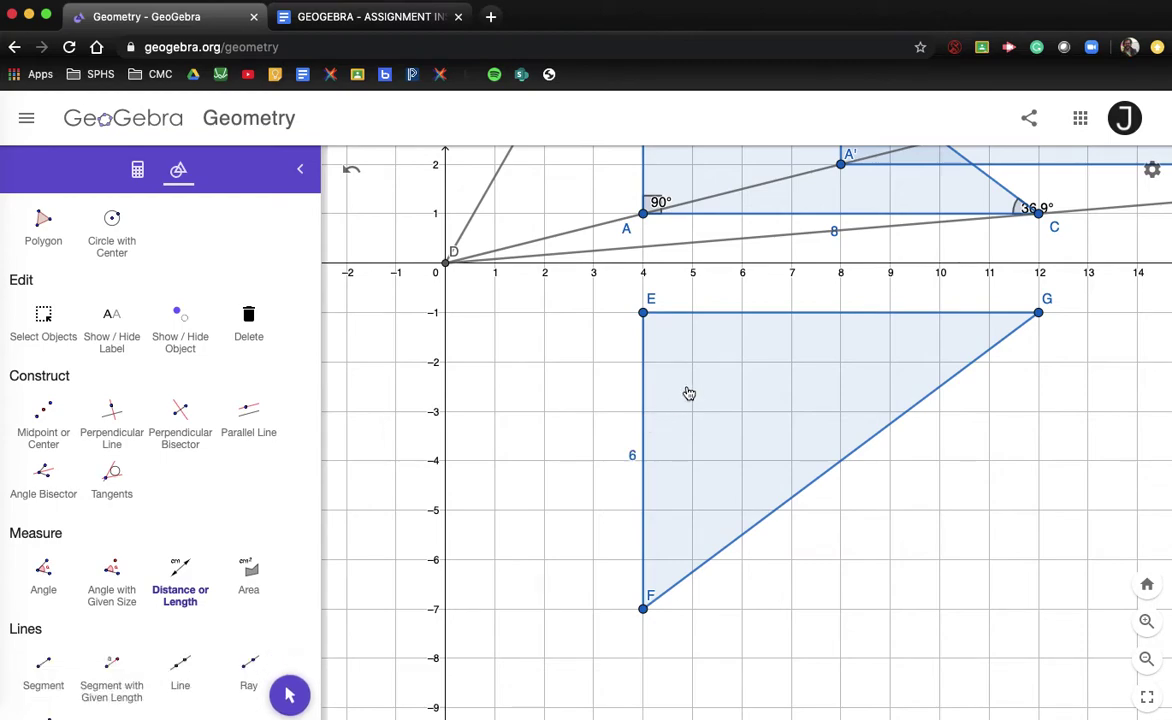
click(798, 314)
click(852, 465)
Dilate triangle EFG from point D by factor 0.5 to get E'F'G' with sides 3, 4, 5
scroll(67, 612, down, 3)
scroll(67, 612, down, 5)
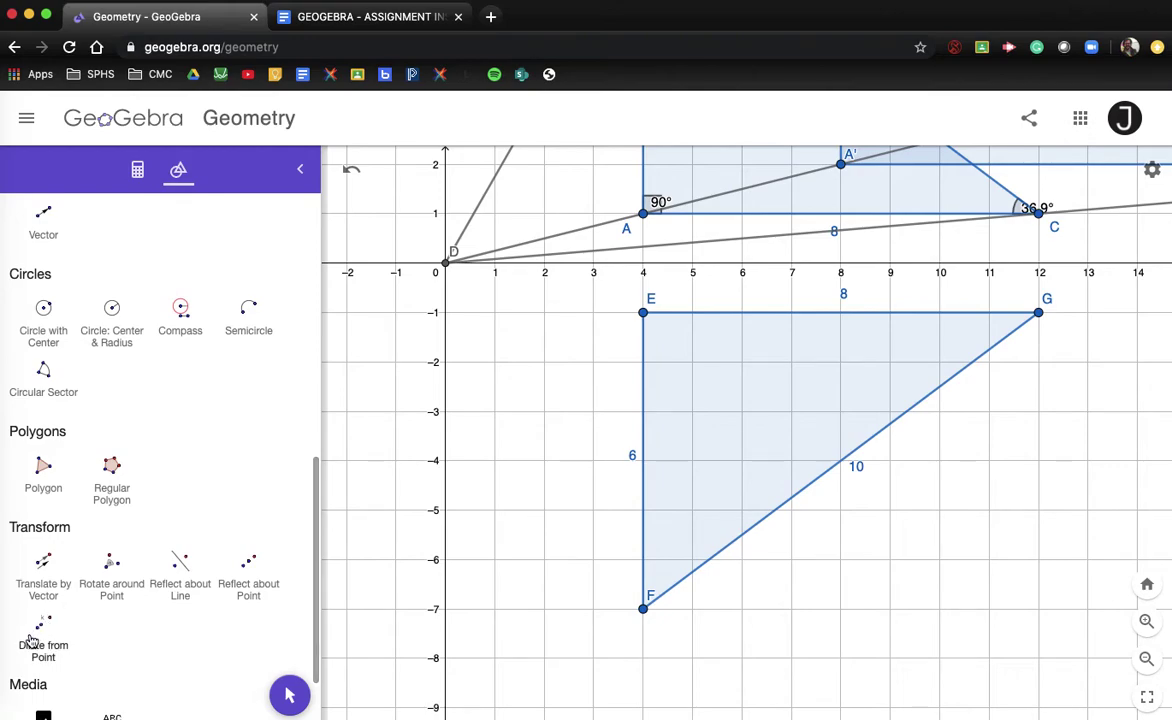
click(38, 632)
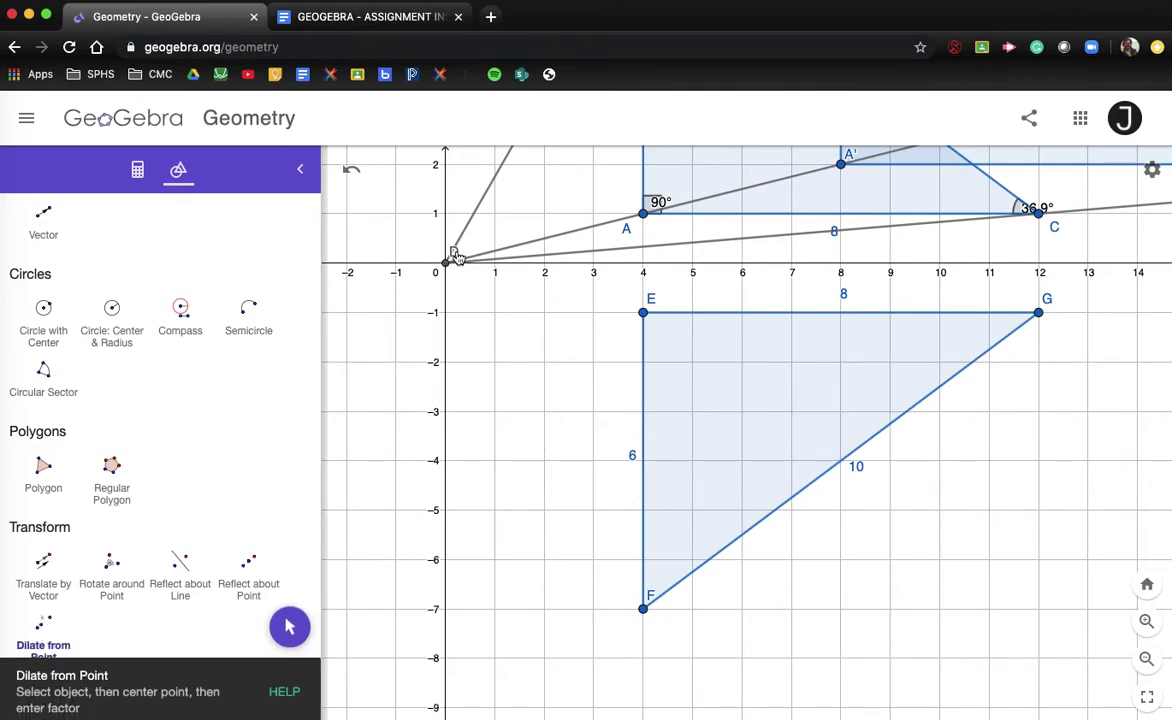
click(759, 405)
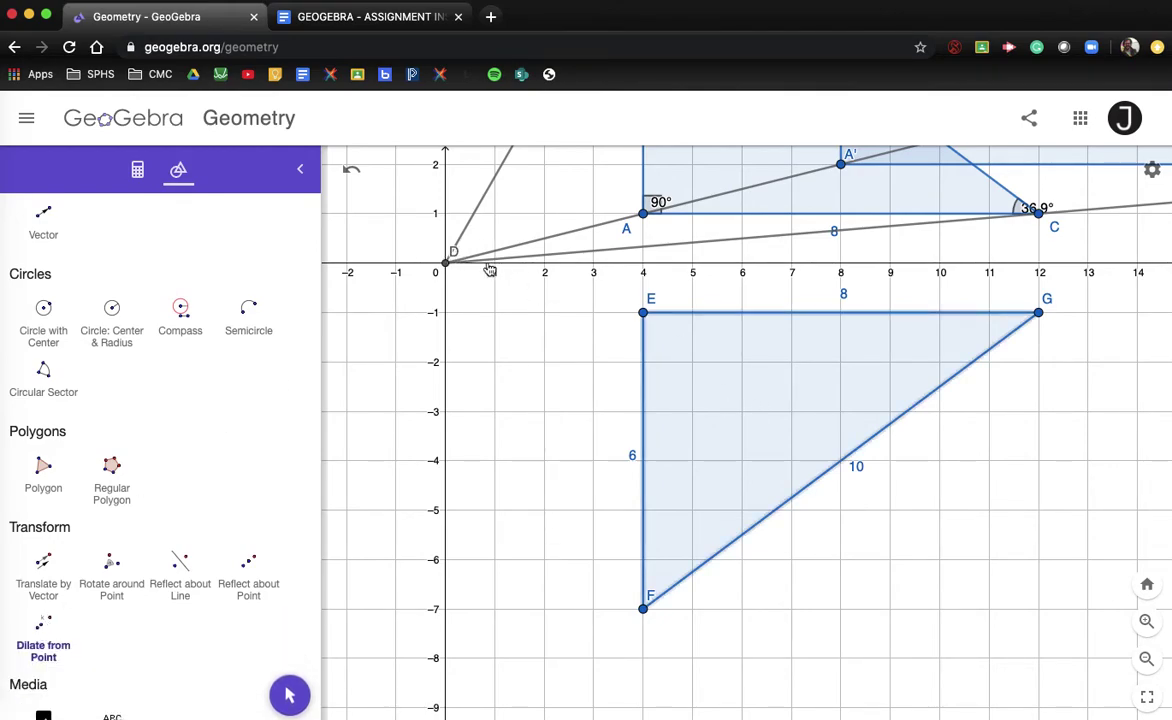
click(447, 264)
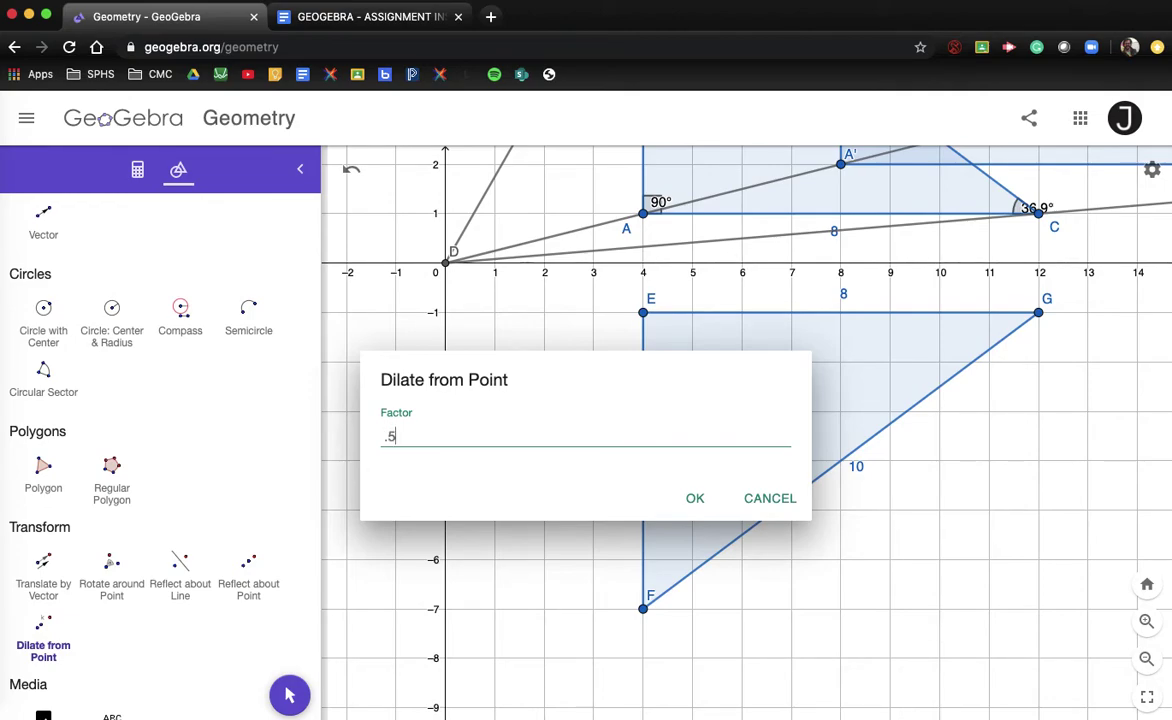
click(695, 505)
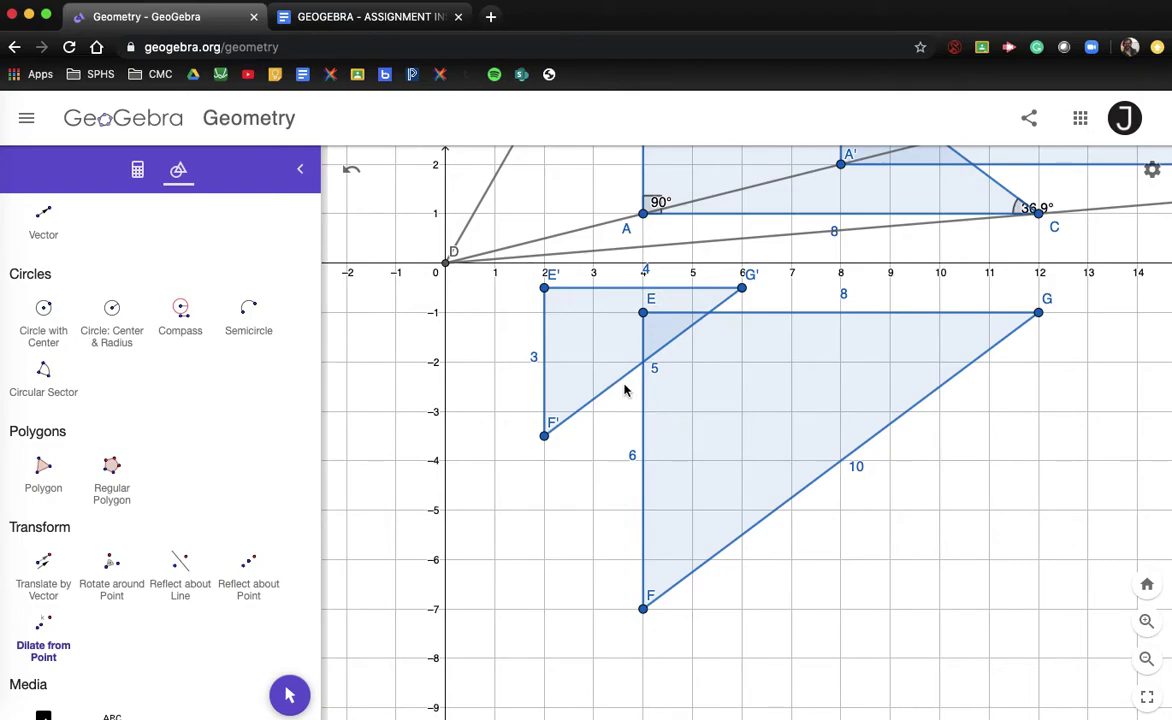
scroll(568, 466, down, 5)
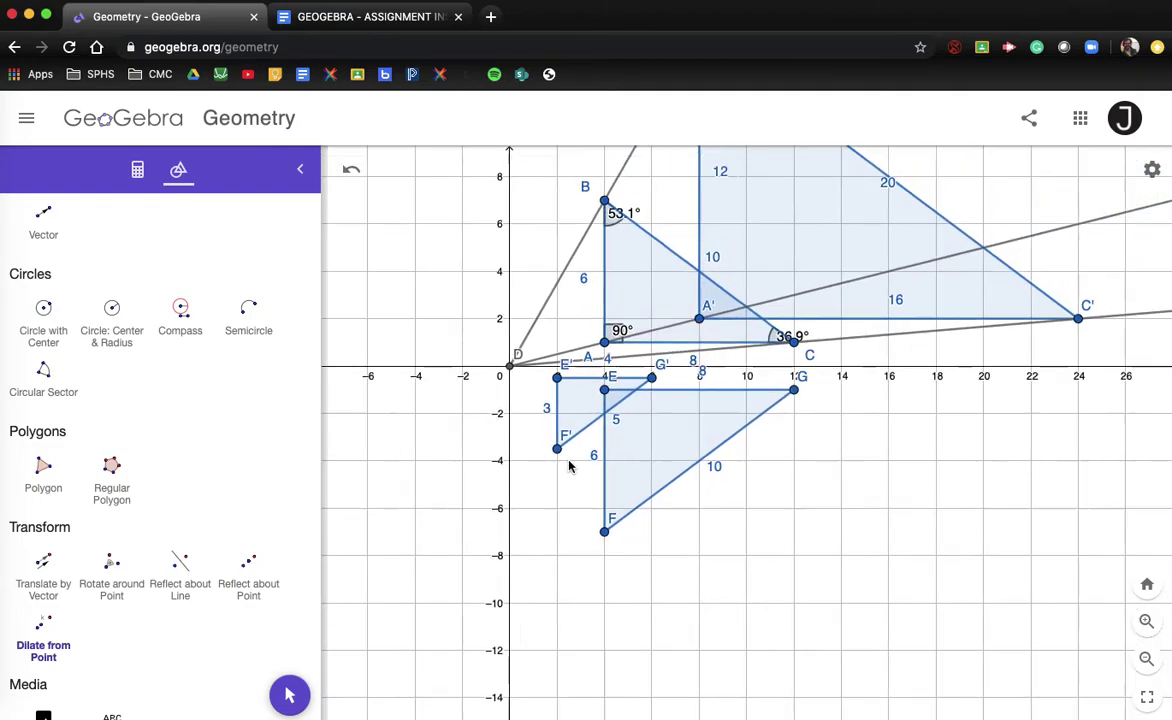
Undo point H and pan the graph to free space at the upper left
click(916, 590)
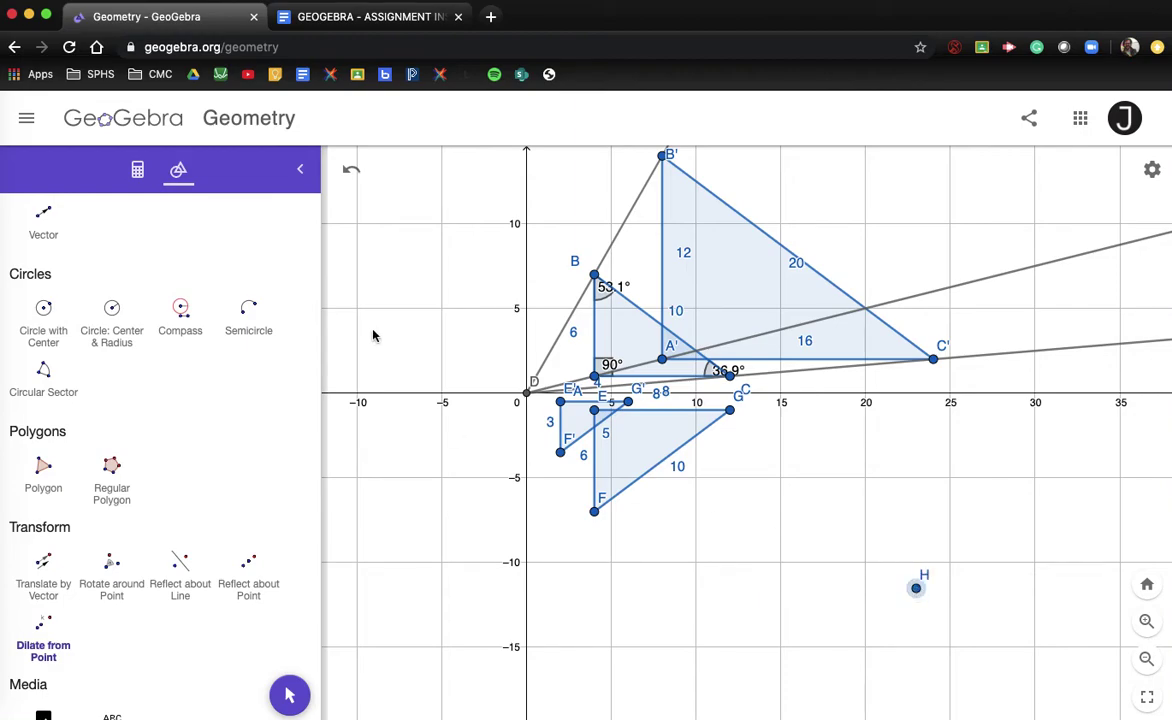
click(350, 174)
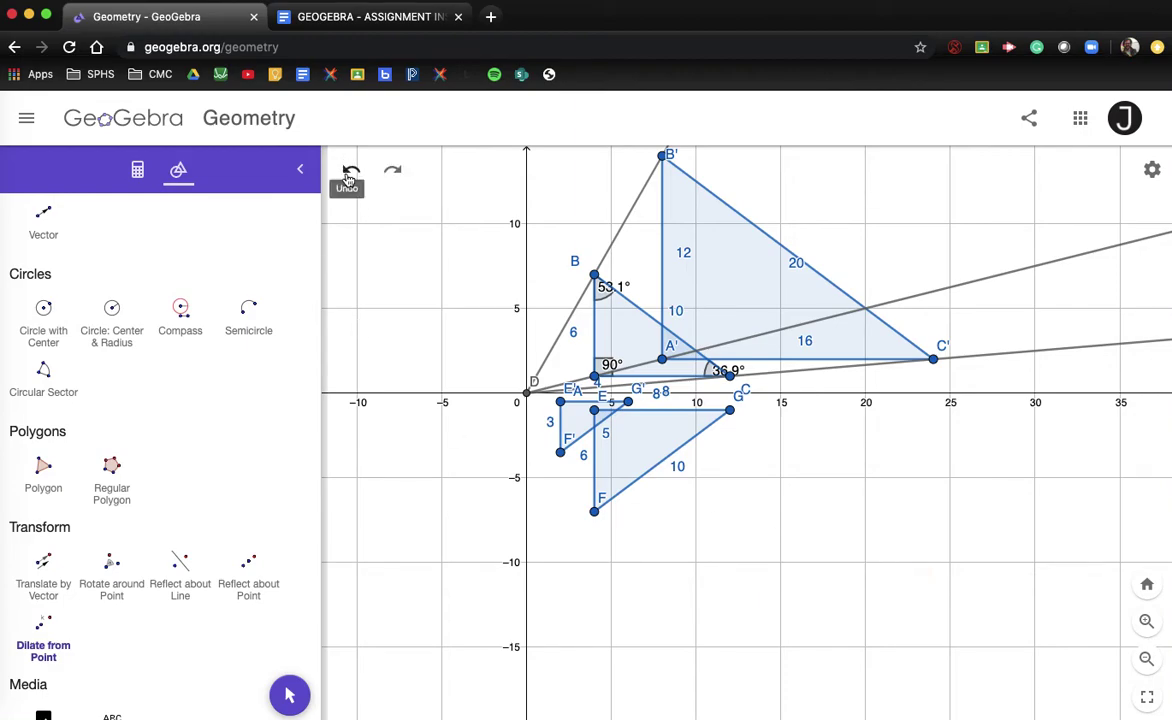
scroll(139, 272, up, 10)
click(54, 256)
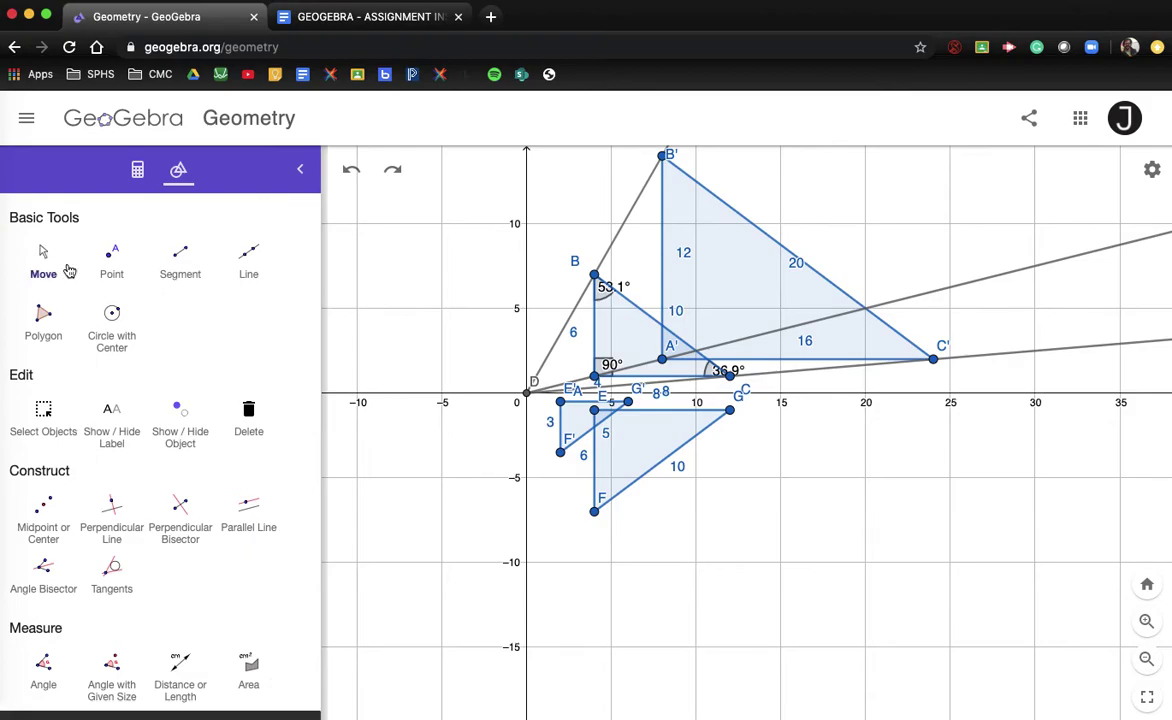
drag(439, 375, 662, 468)
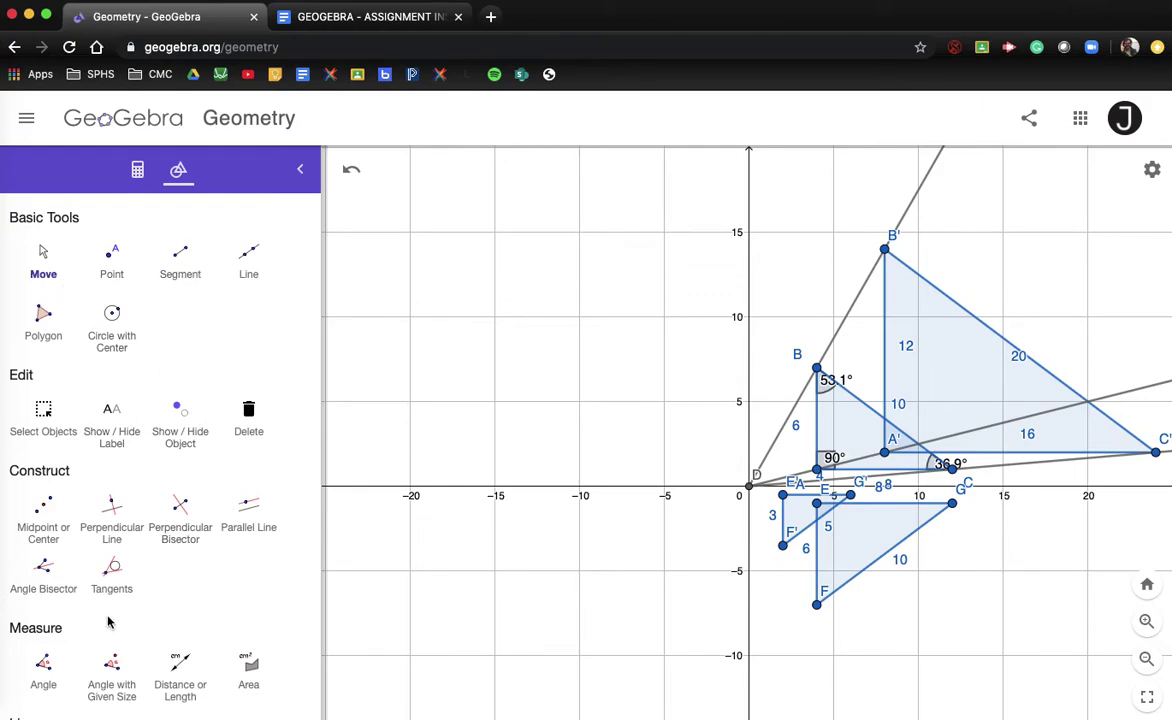
Add a heading text with the student's name, date 5/6/2020 and 'Geogebra - Assignment 5'
scroll(92, 646, down, 10)
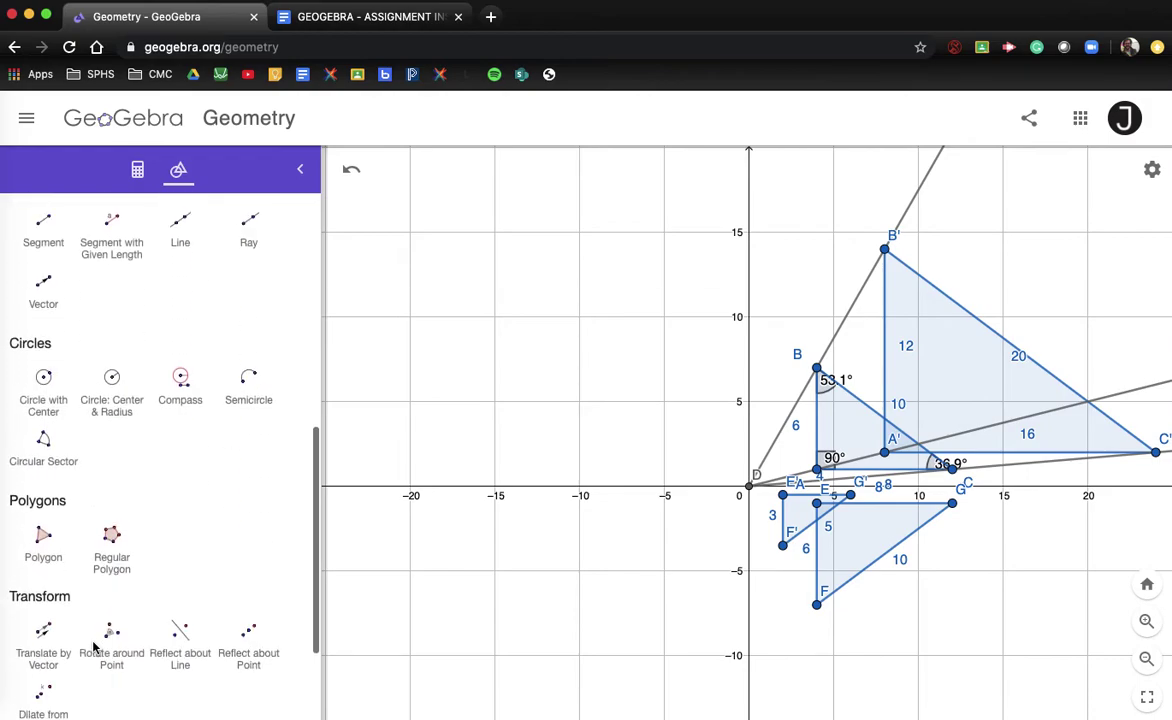
scroll(112, 557, down, 3)
click(113, 630)
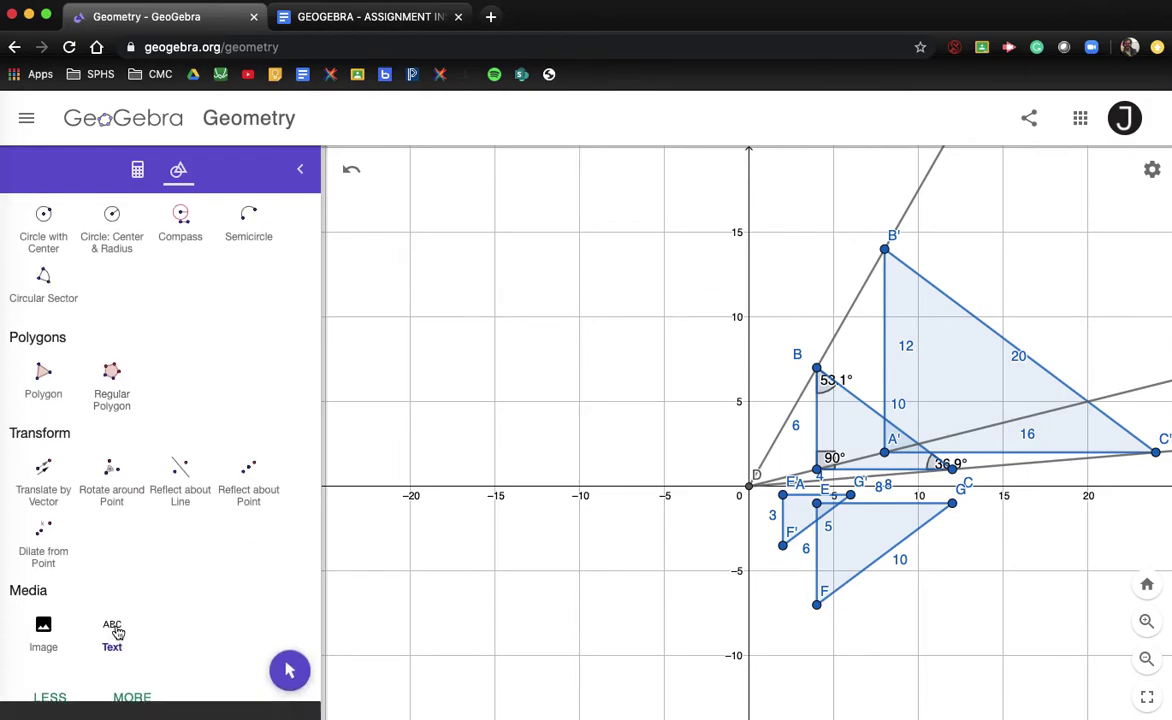
click(440, 183)
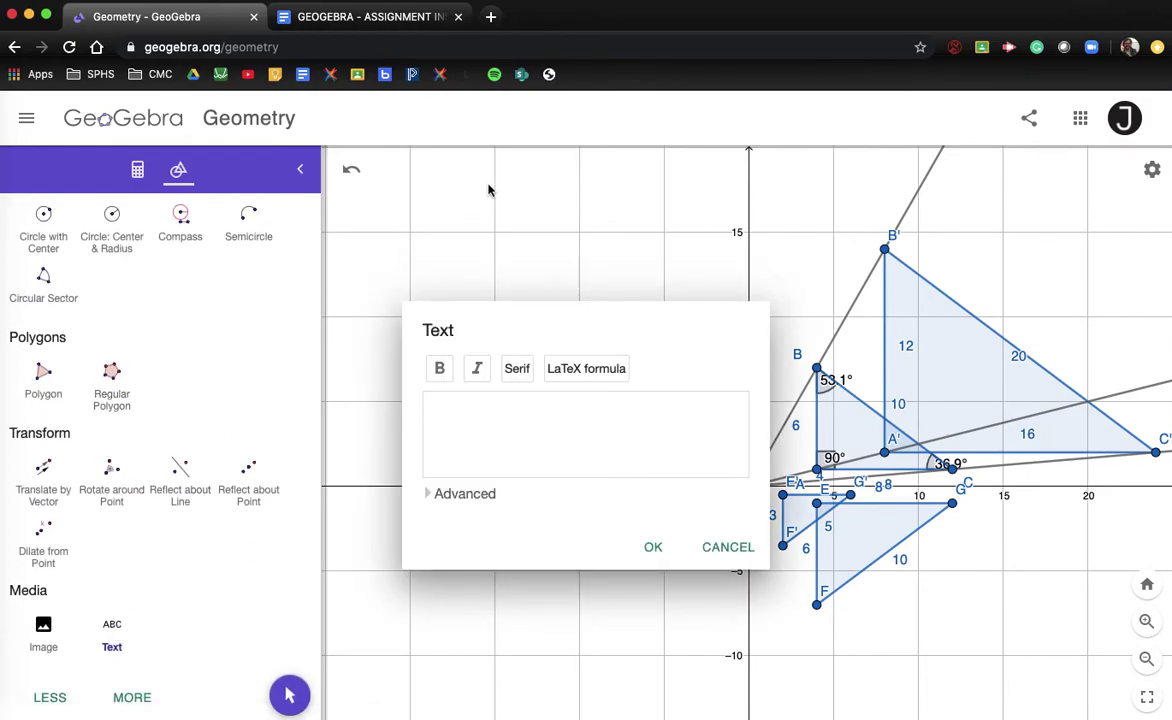
text(Name: Joe Polise)
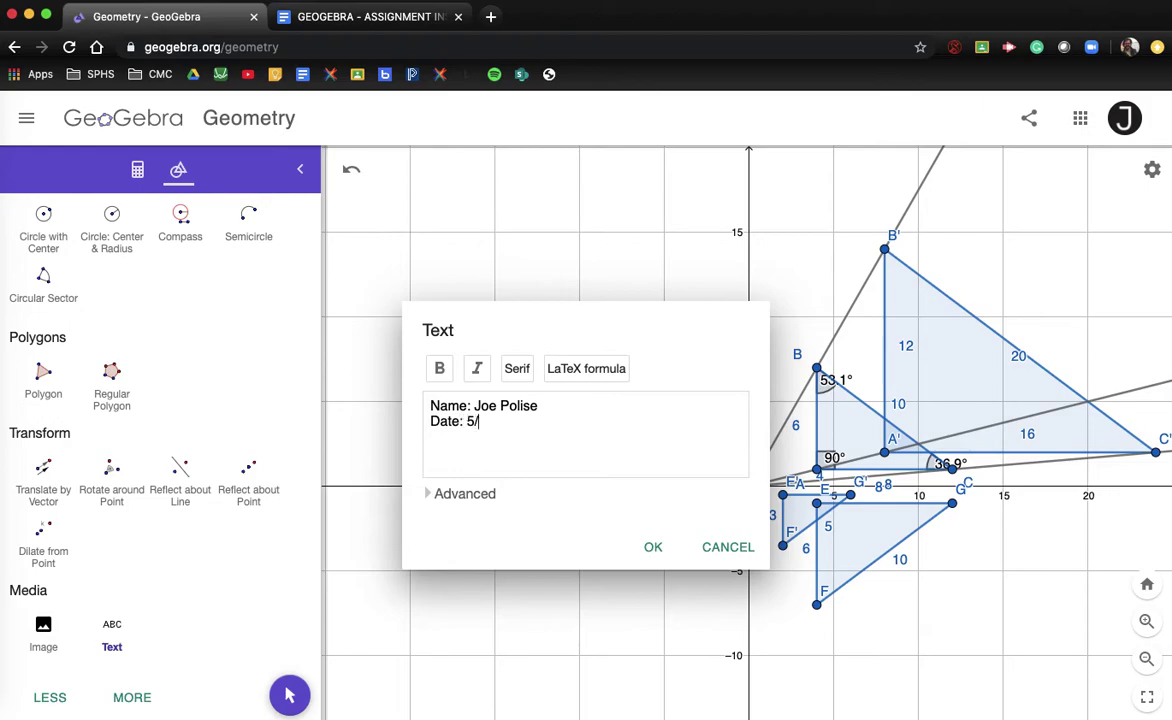
text(20 )
text(Assignment 5)
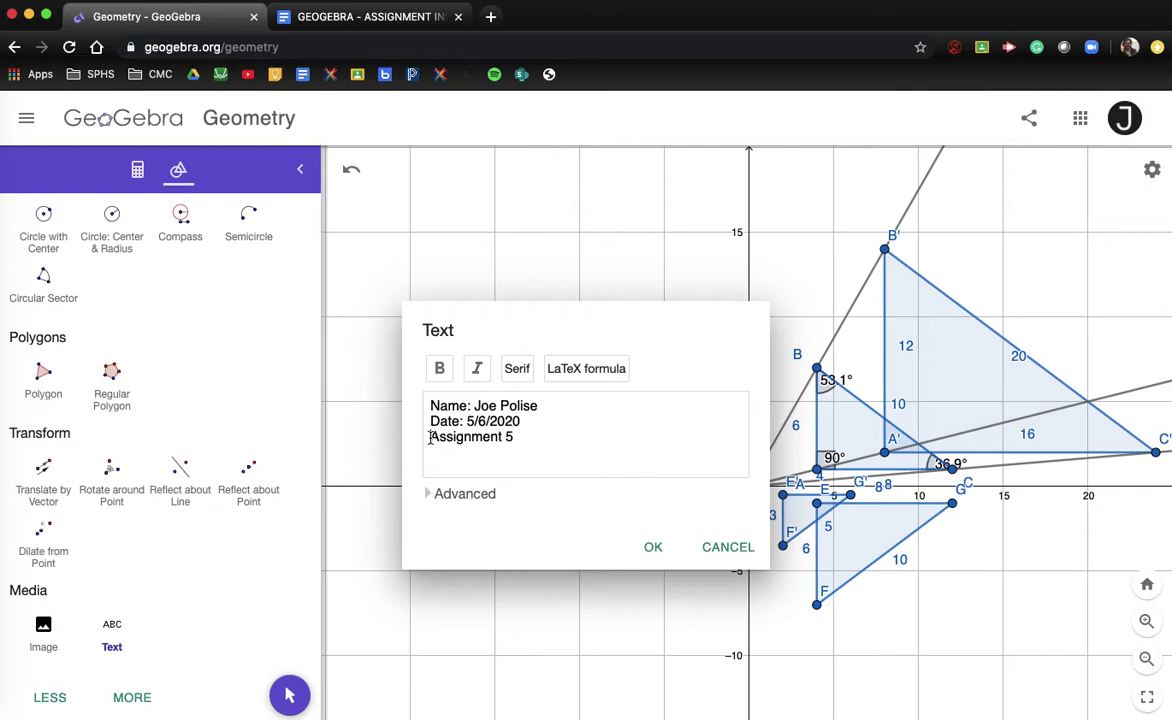
click(430, 438)
text(Geogebra )
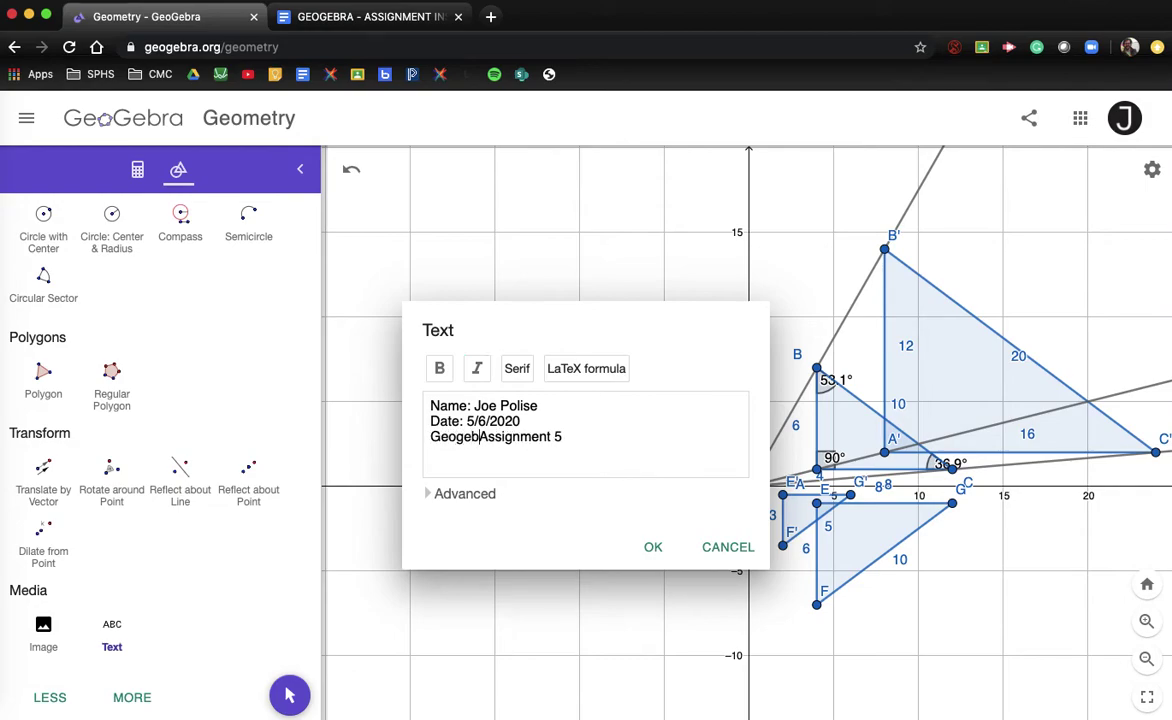
text(-)
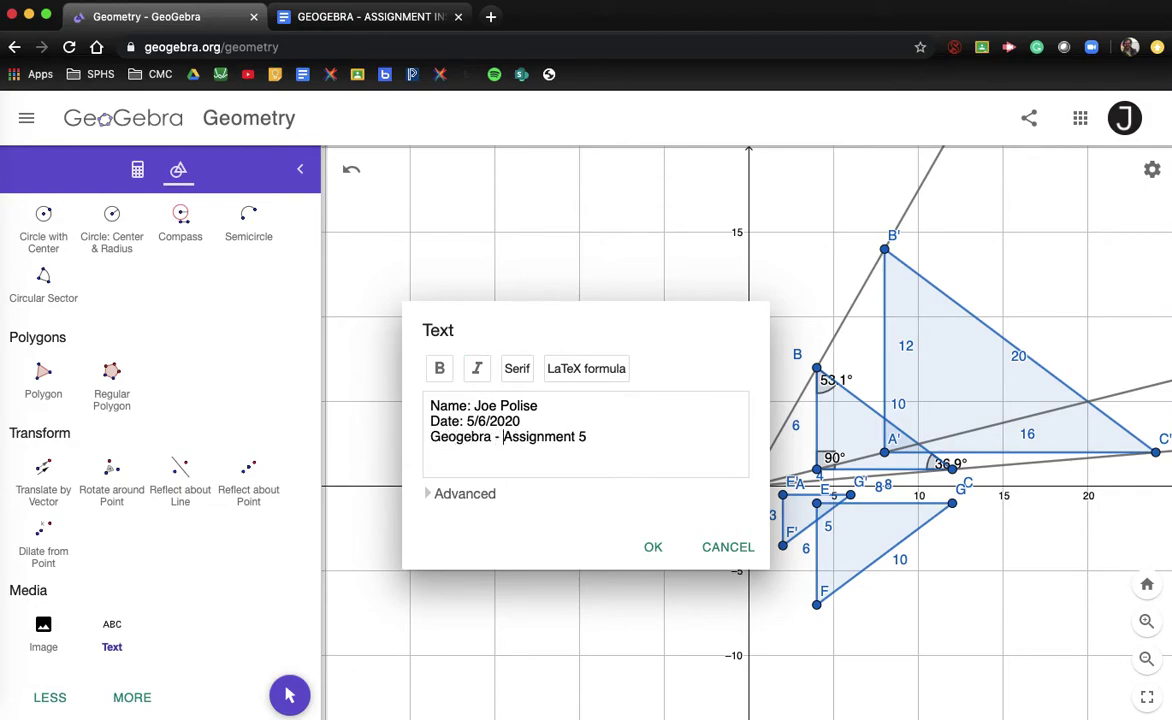
click(655, 550)
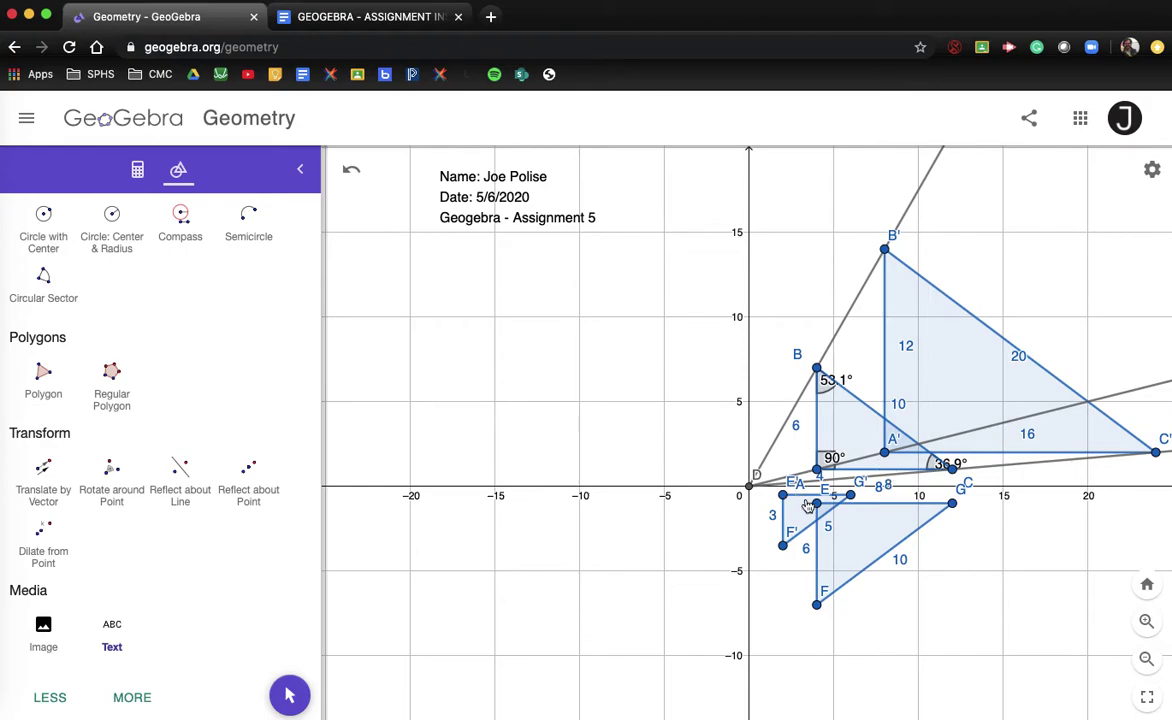
click(112, 624)
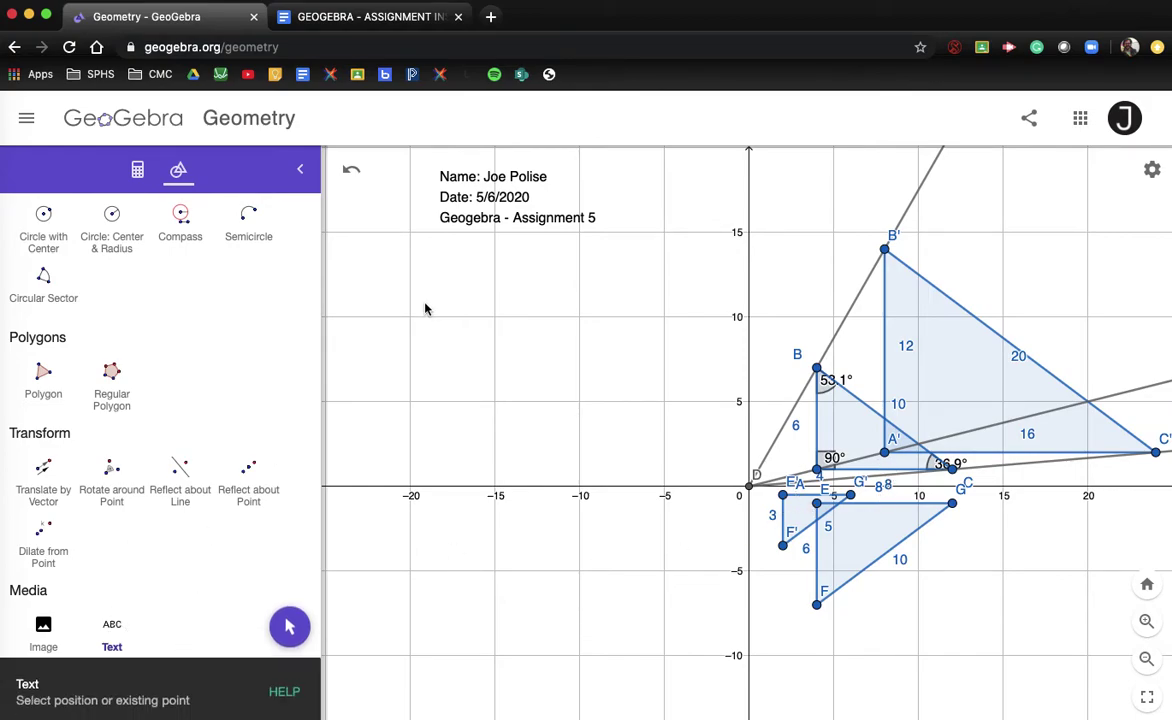
click(349, 264)
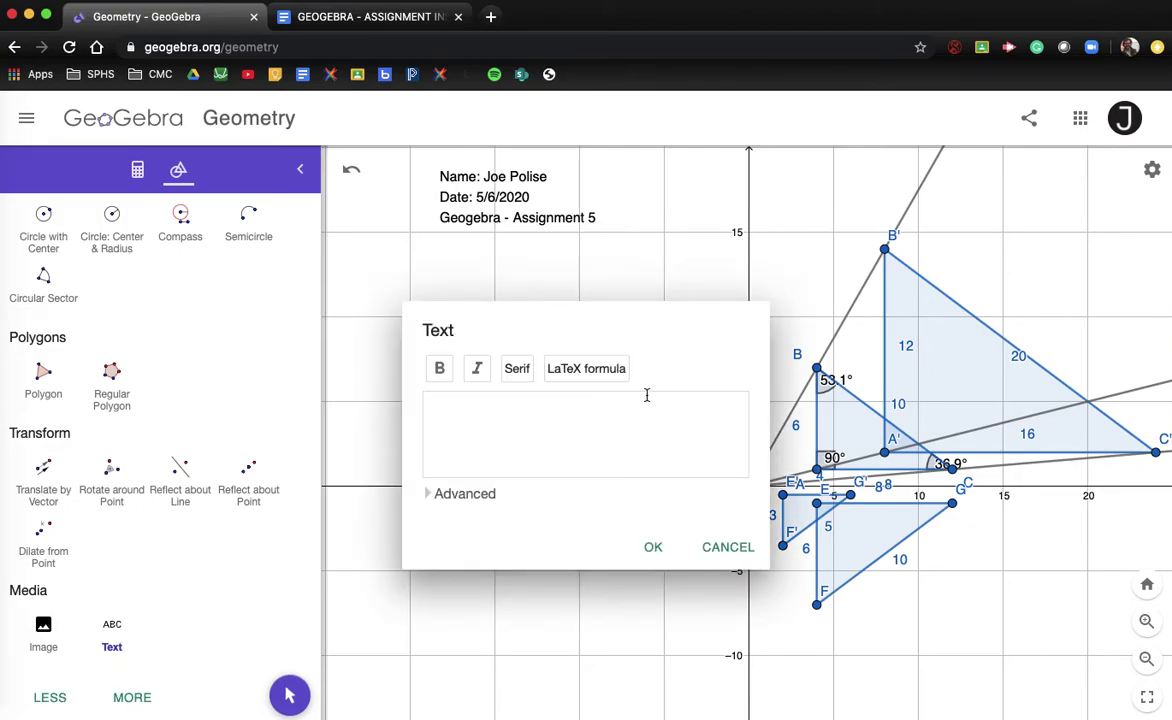
Paste question 2's wording from the assignment document after '2.' as text on the graph
text(2.)
click(365, 16)
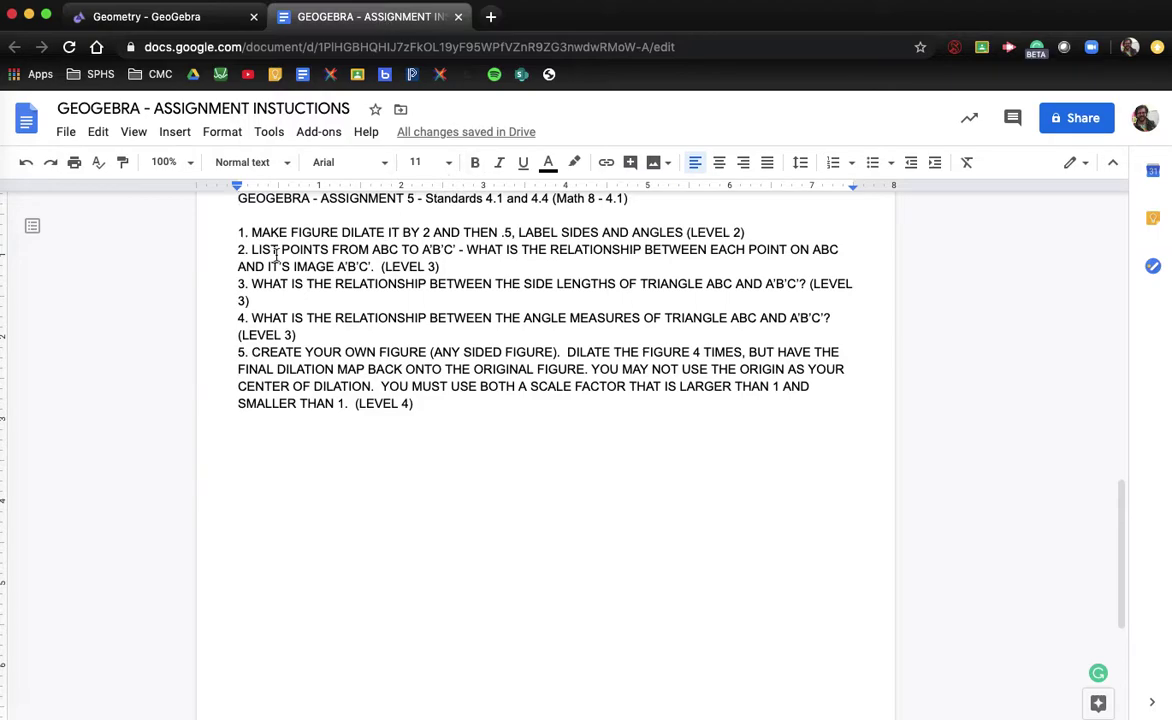
drag(252, 249, 477, 267)
key(super+c)
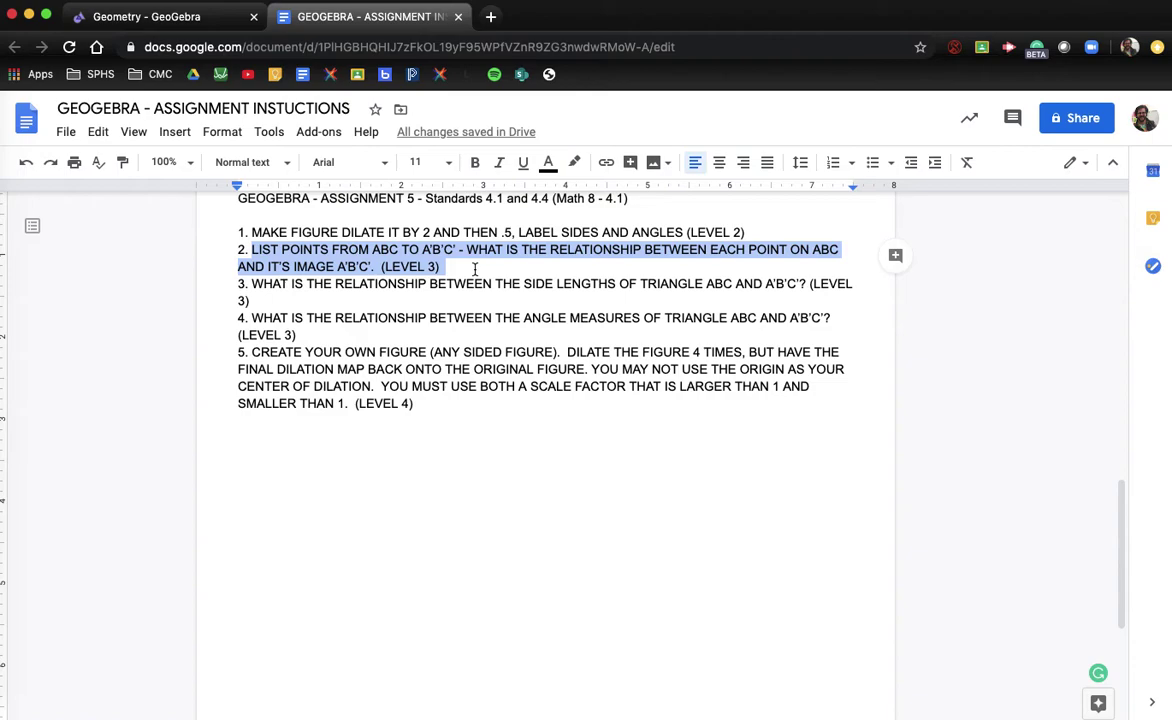
click(190, 16)
key(super+v)
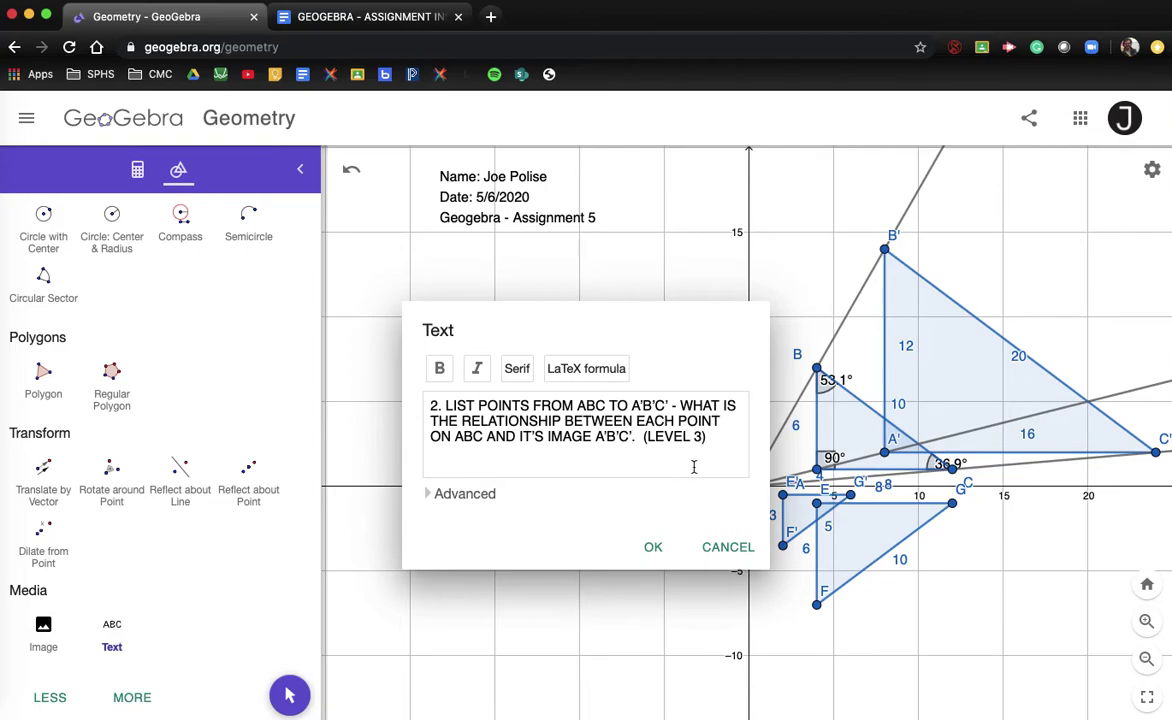
click(658, 547)
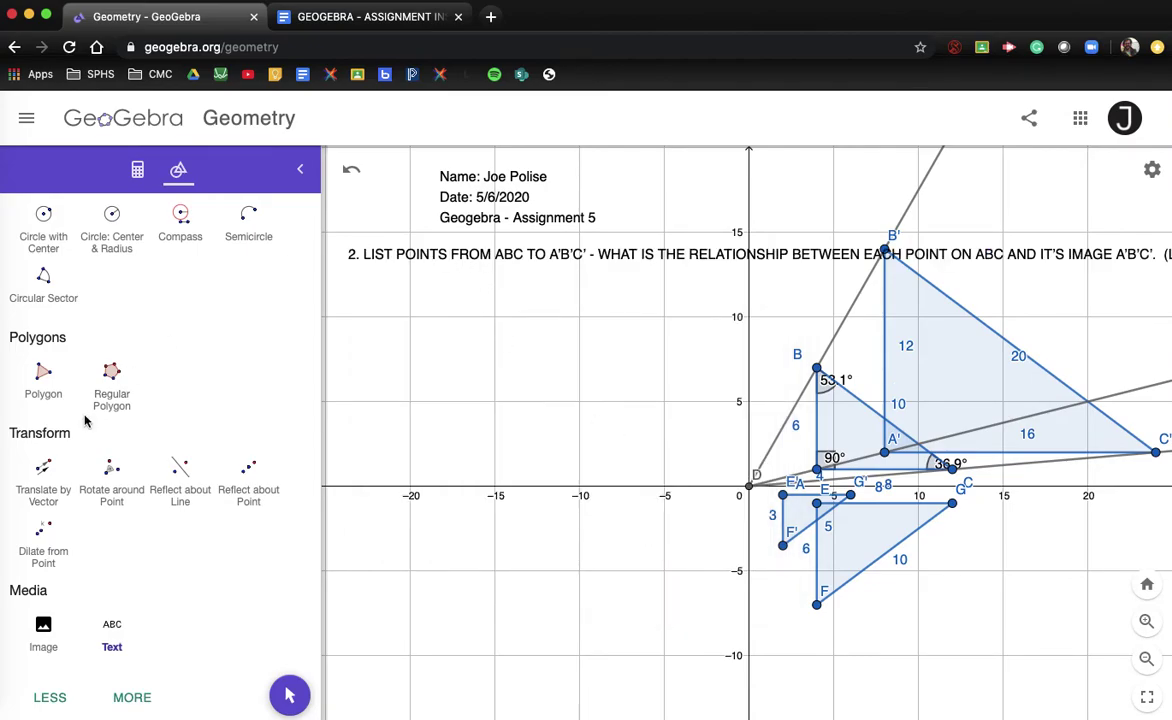
scroll(85, 421, up, 5)
Add line breaks to question 2's text before POINT and before (LEVEL 3)
click(43, 254)
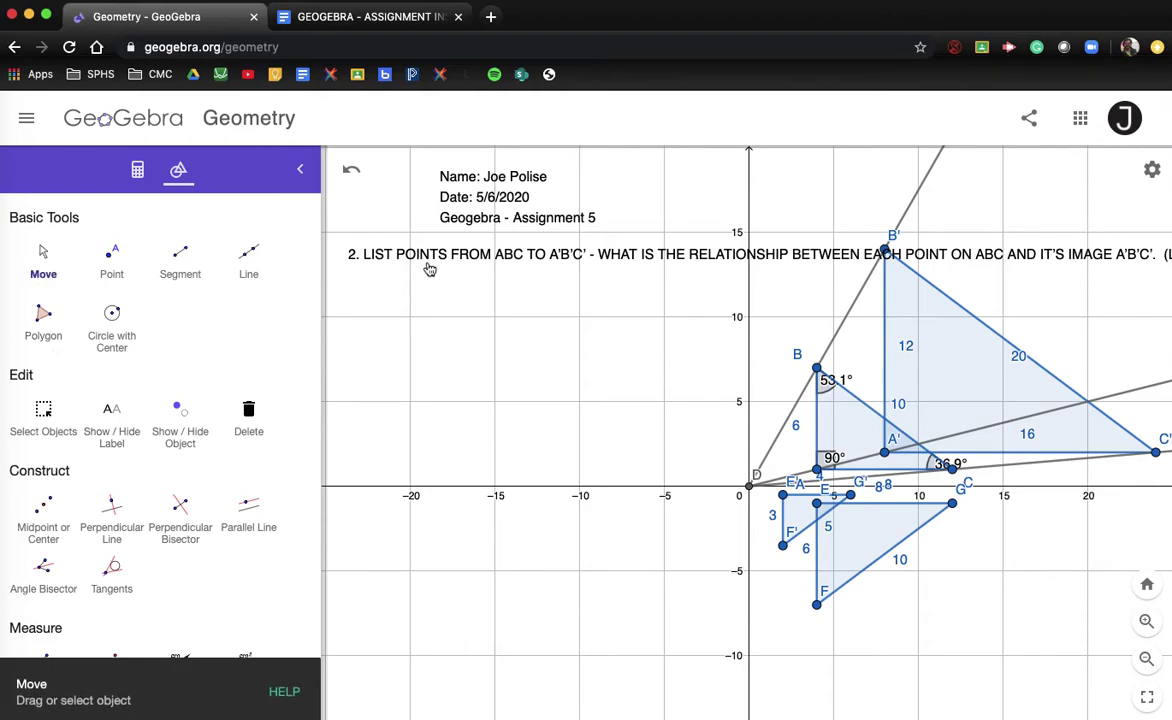
click(640, 255)
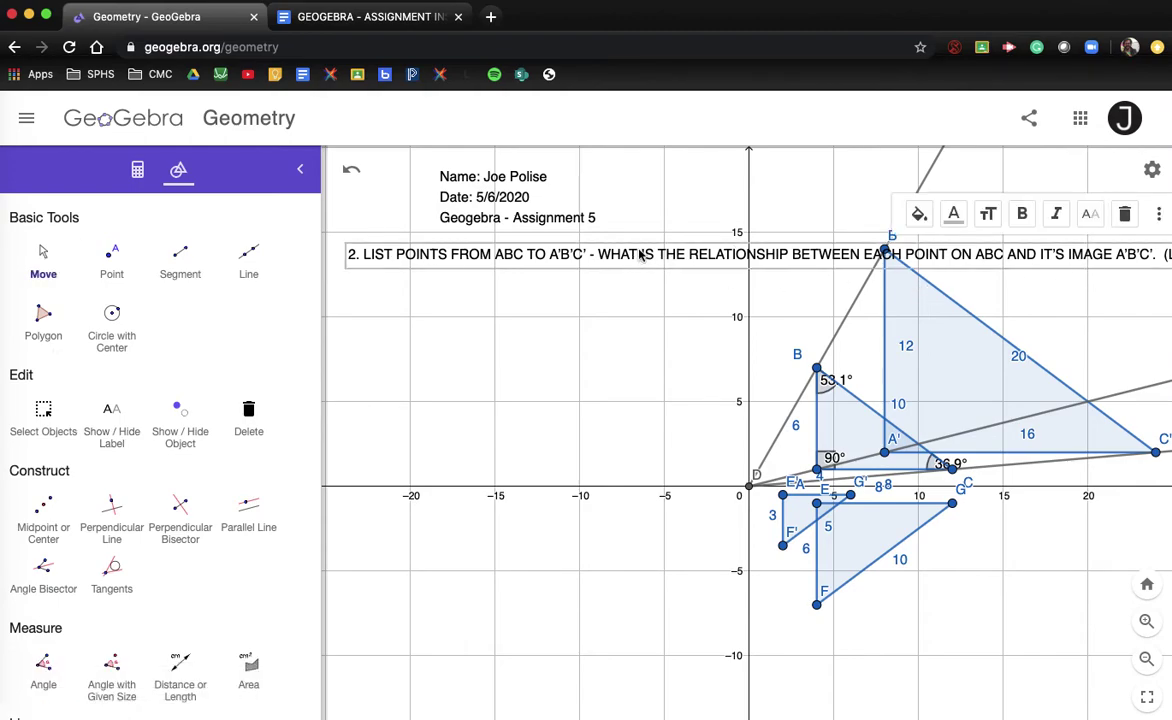
double_click(640, 255)
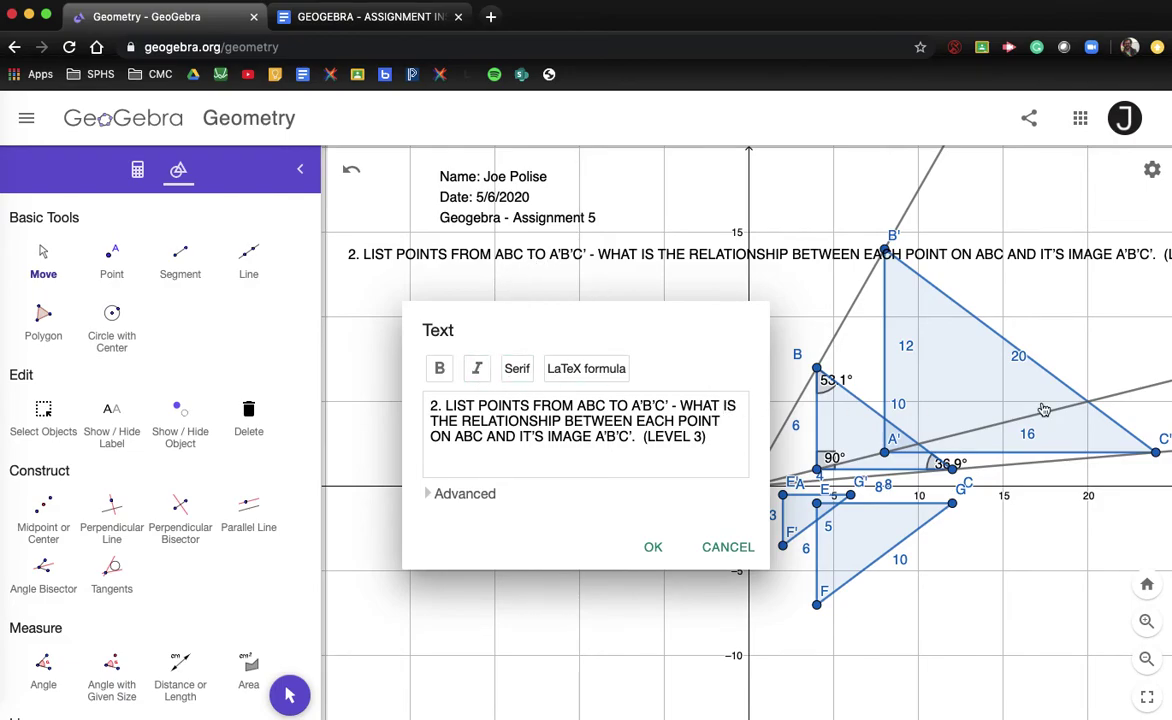
click(695, 420)
key(Return)
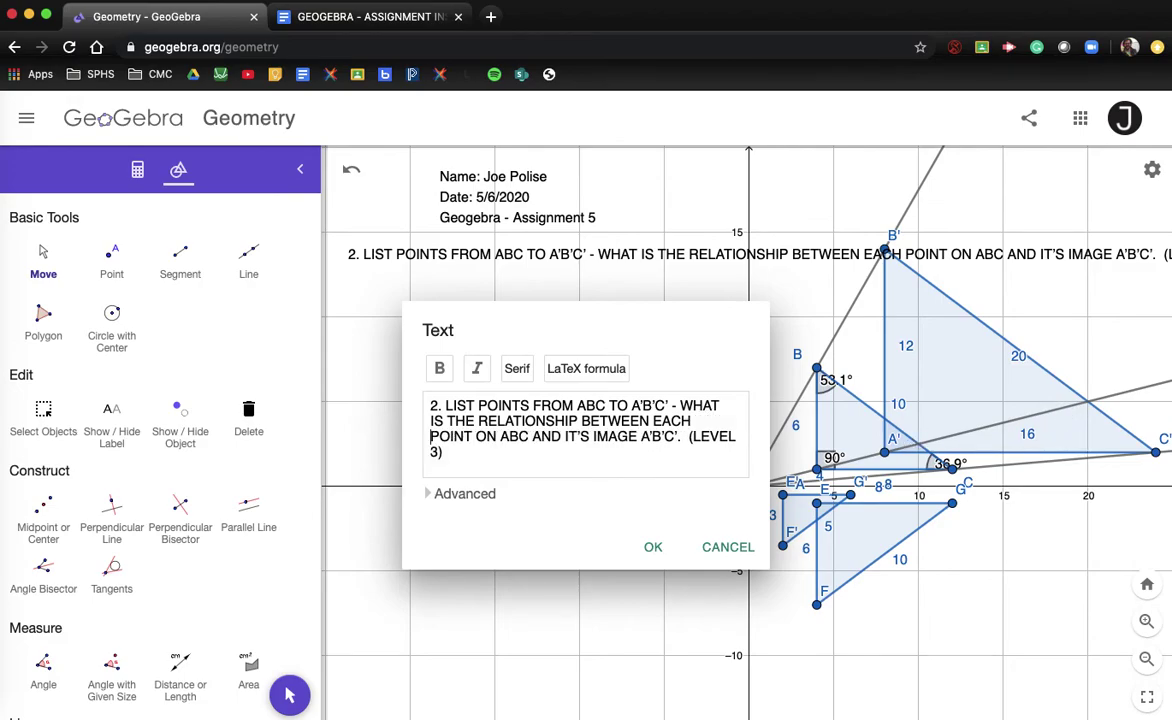
click(690, 440)
key(Return)
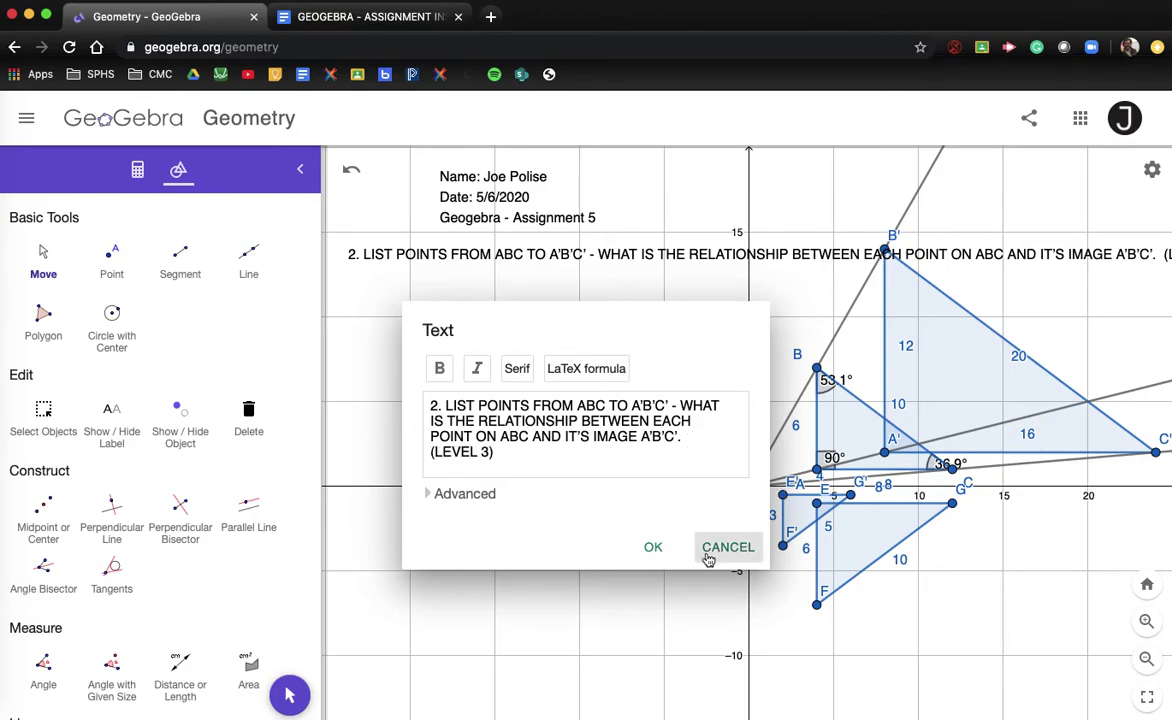
click(655, 548)
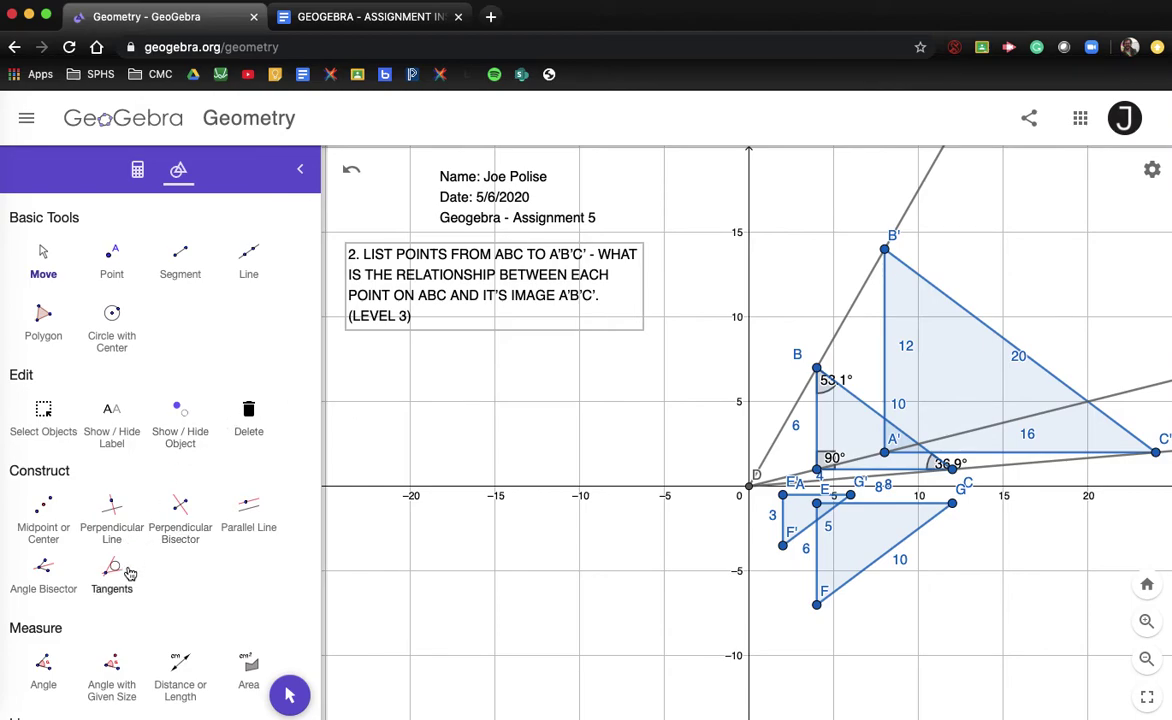
scroll(128, 586, down, 5)
scroll(128, 586, down, 9)
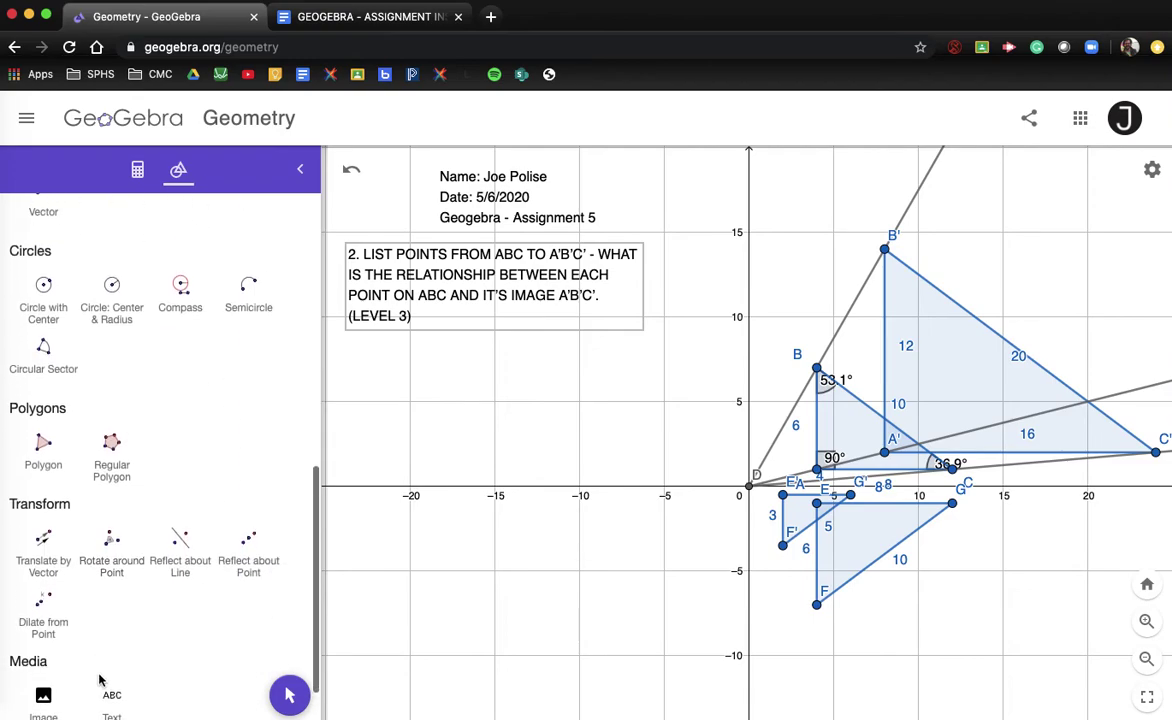
Add question 3 below question 2, pasting its wording from the assignment after '3.'
click(112, 690)
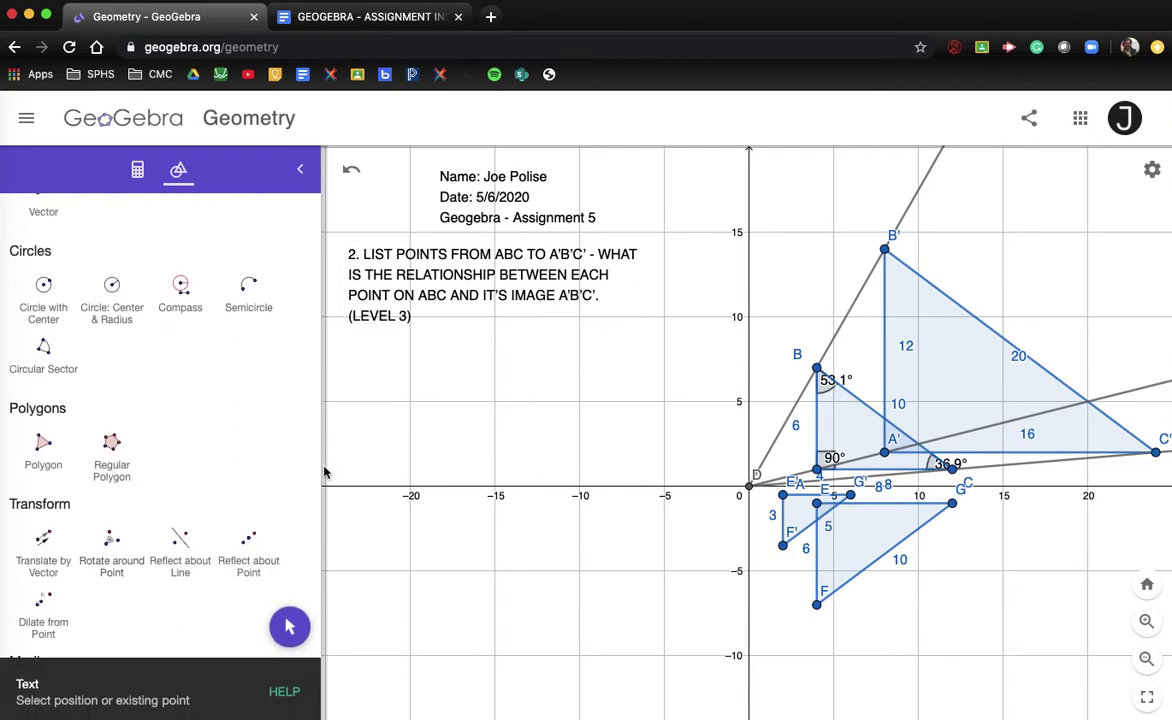
click(349, 372)
text(3.)
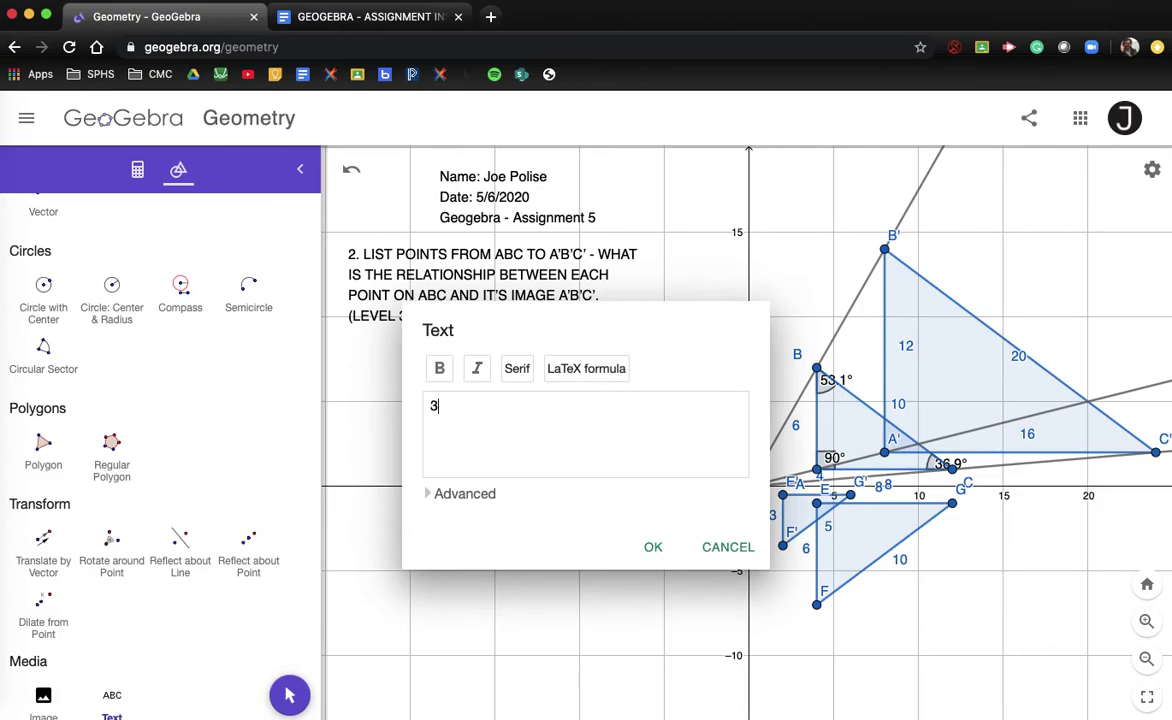
click(370, 16)
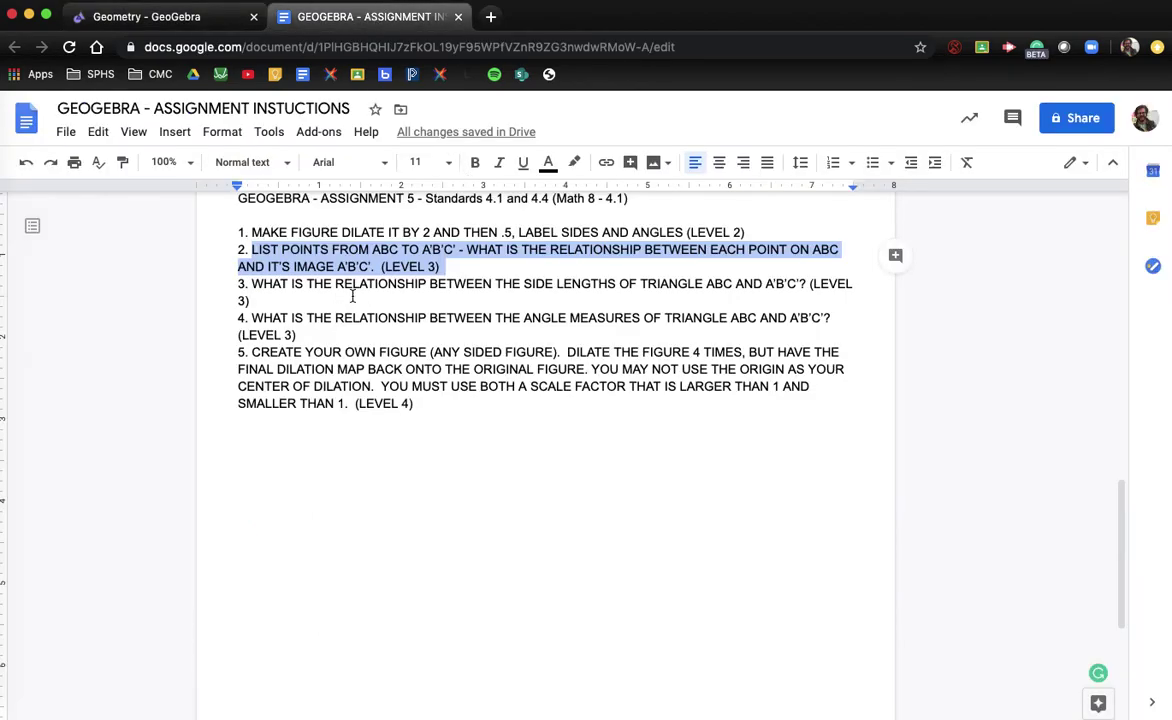
drag(251, 285, 309, 297)
key(ctrl+c)
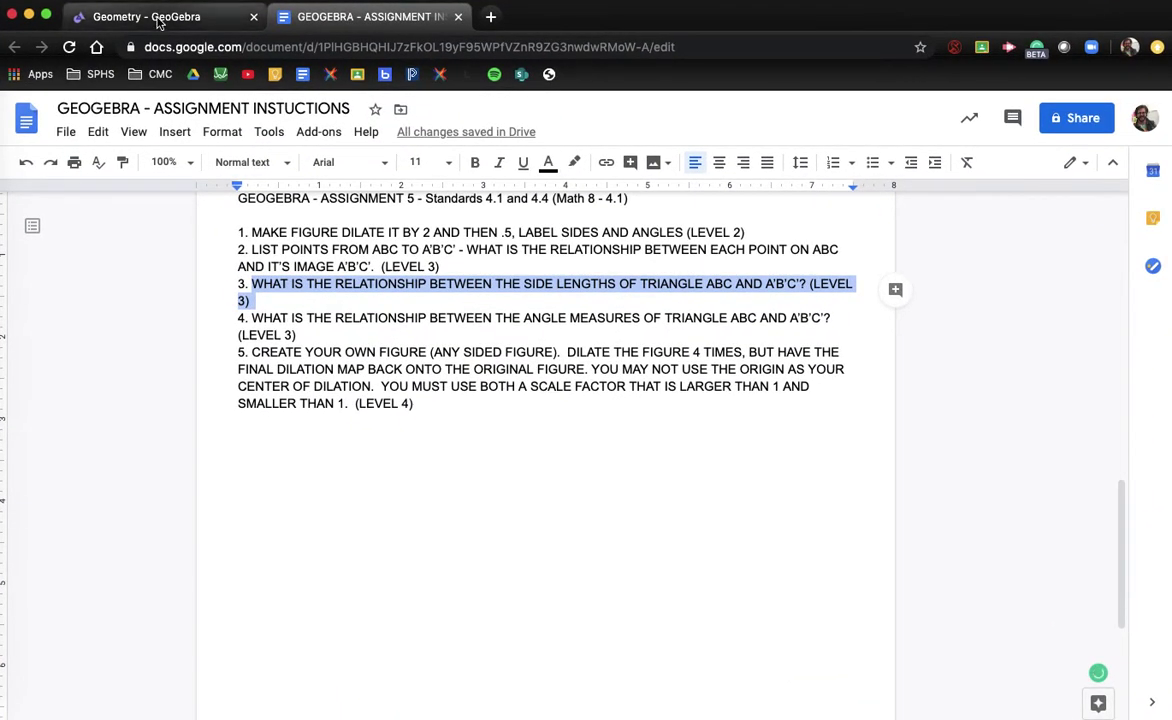
click(200, 16)
key(ctrl+v)
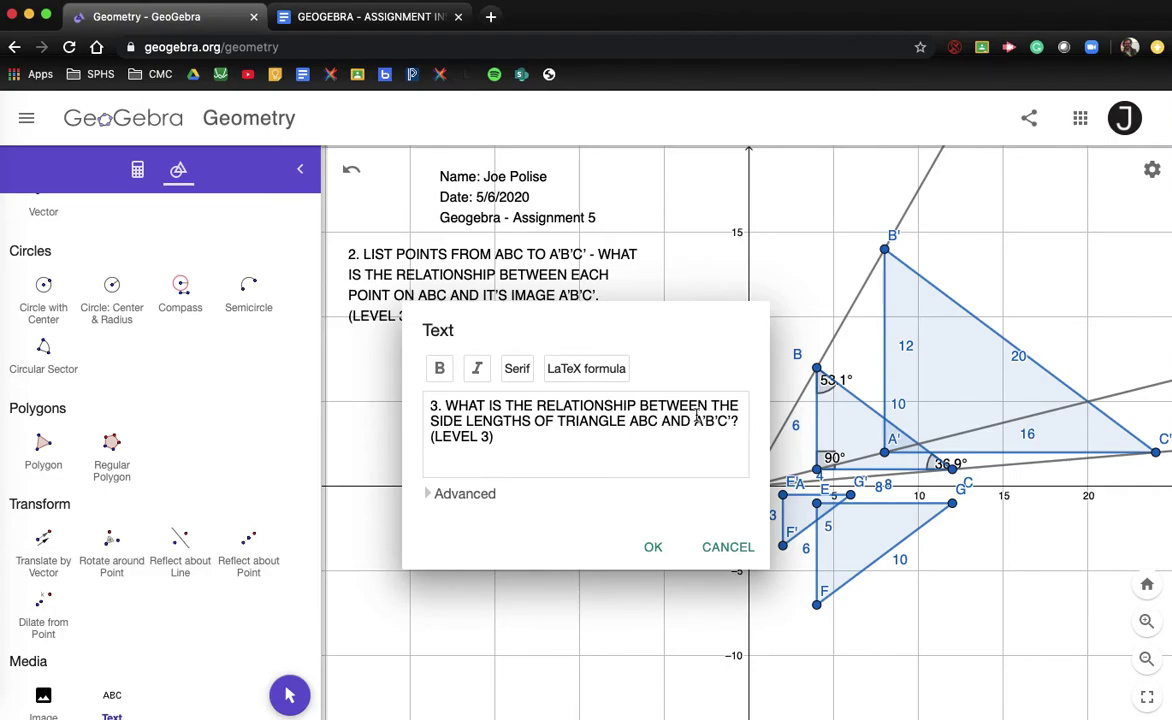
click(652, 548)
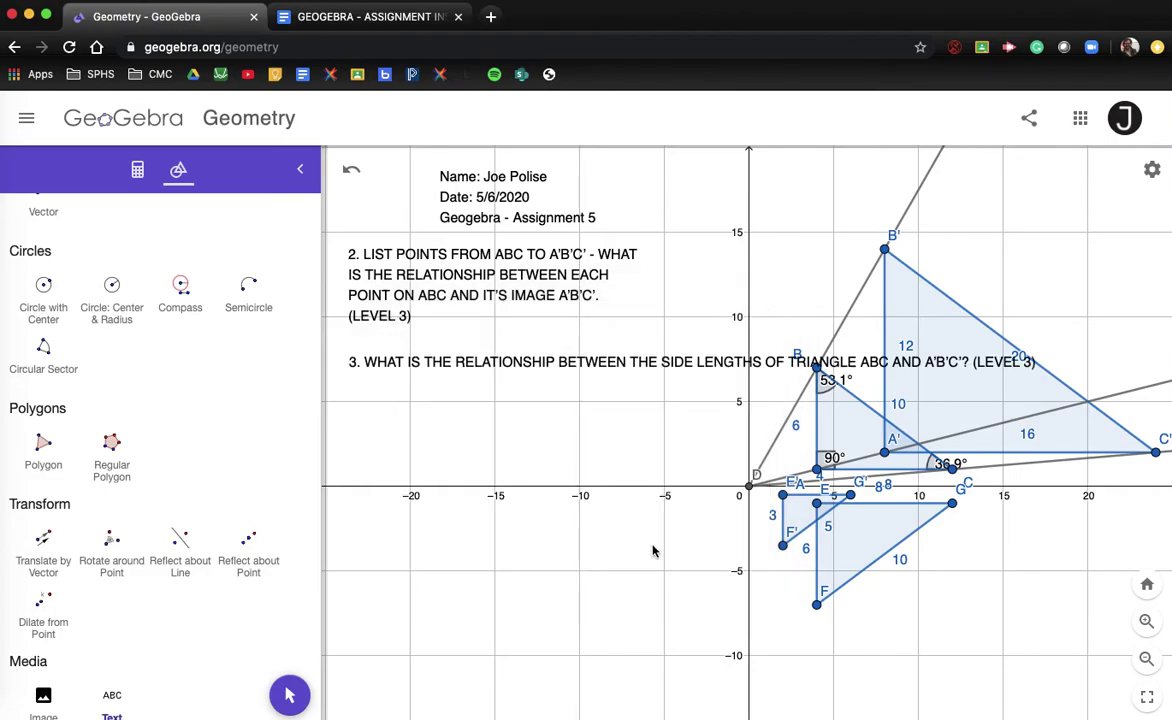
Cancel the two accidental empty text boxes
click(497, 334)
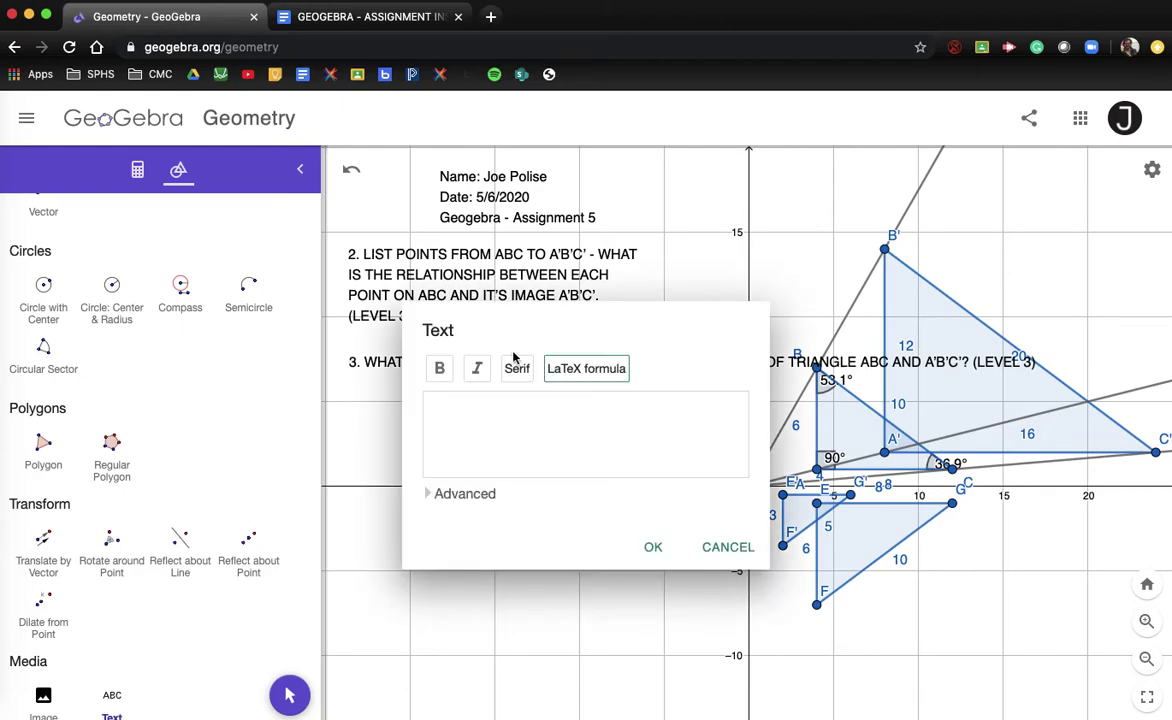
click(727, 546)
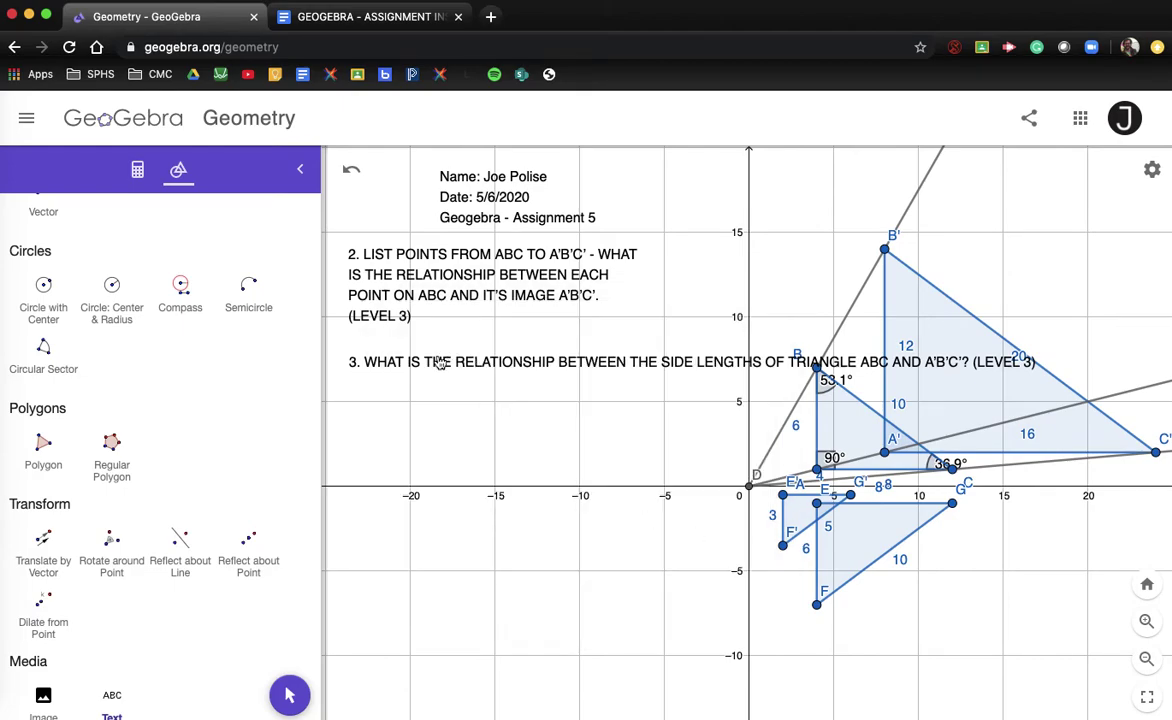
click(440, 363)
scroll(30, 300, up, 10)
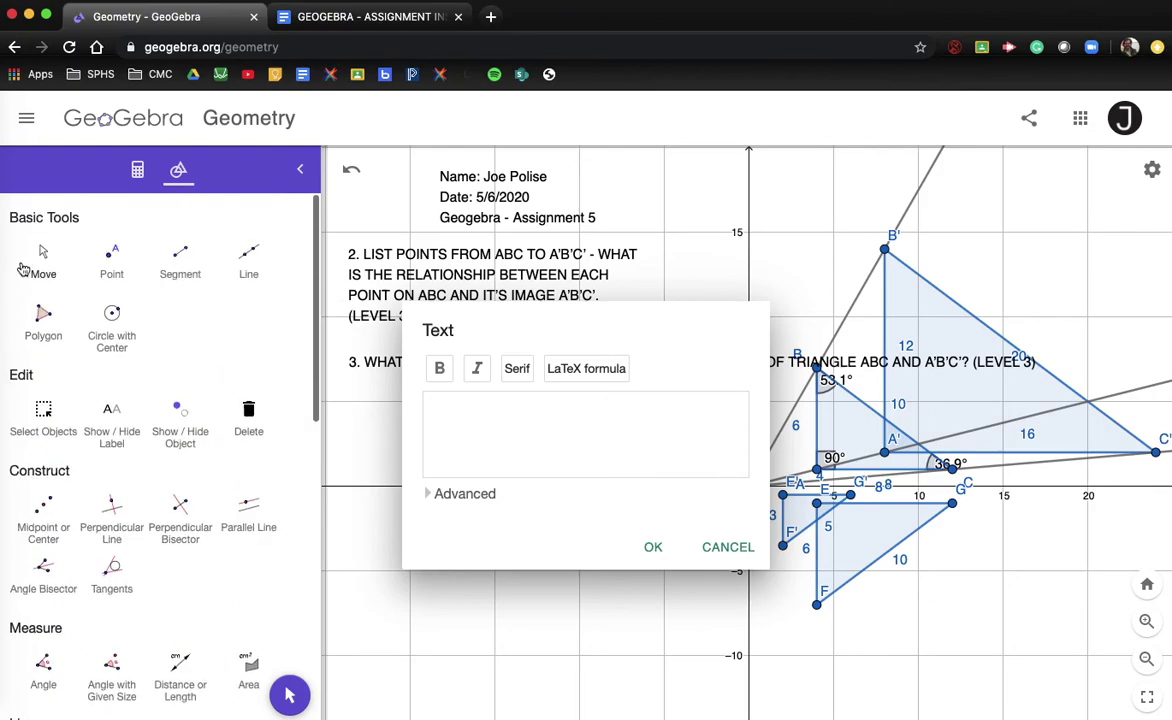
click(42, 258)
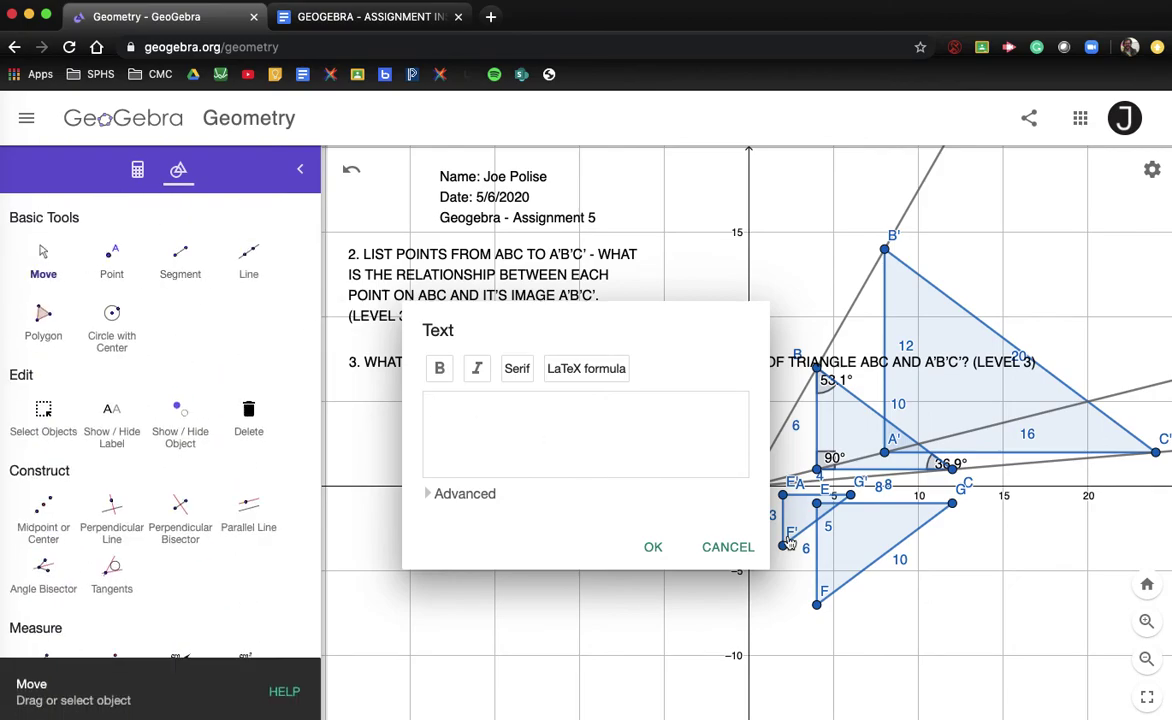
click(724, 546)
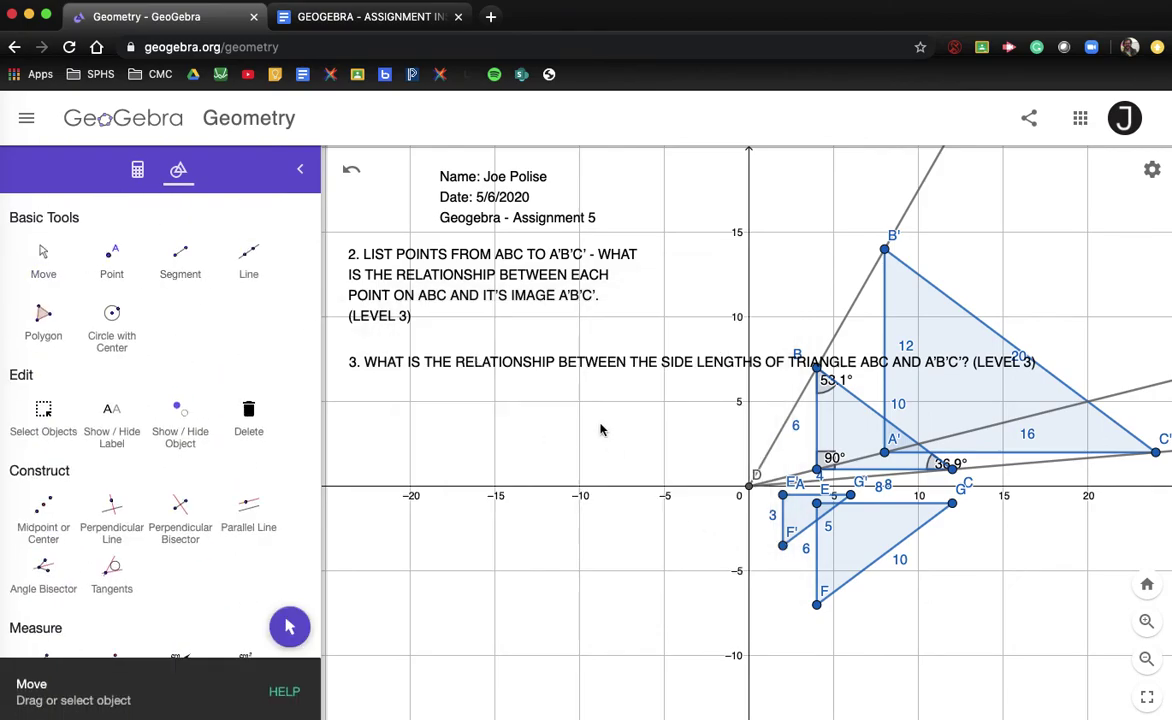
Rewrap question 3's text with line breaks before THE and before AND
click(550, 367)
text(3. WHAT IS THE RELATIONSHIP BETWEEN THE SIDE LENGTHS OF TRIANGLE ABC AND A'B'C'? (LEVEL 3))
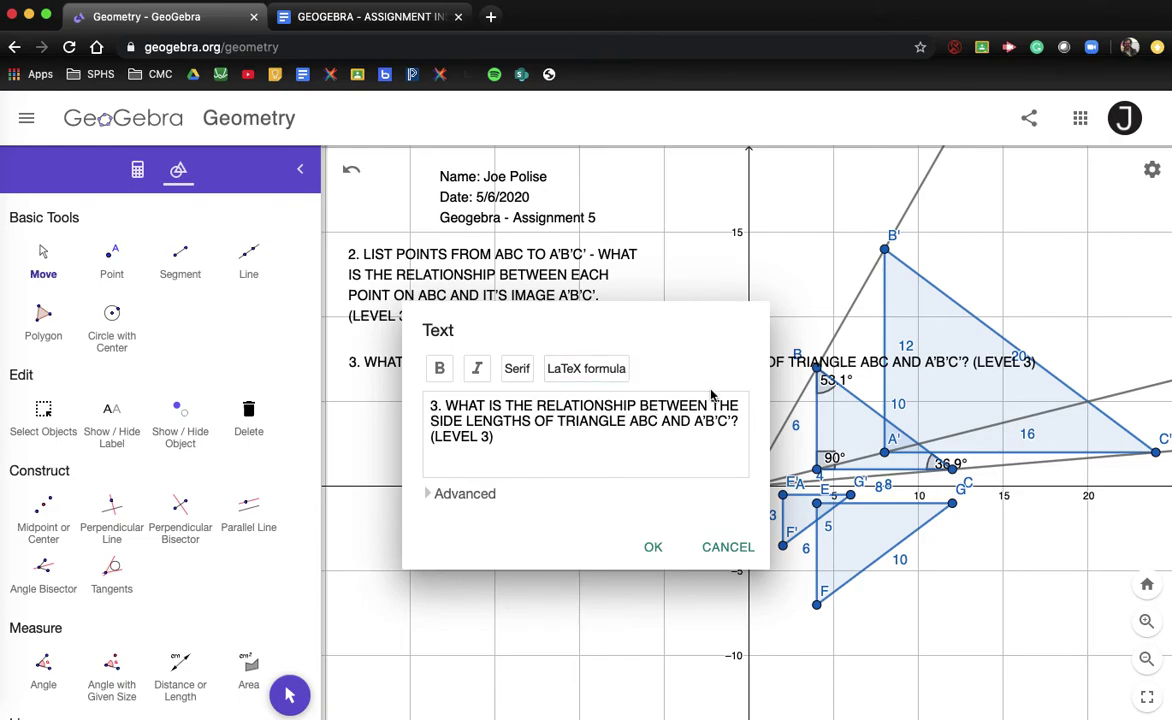
click(715, 405)
key(Return)
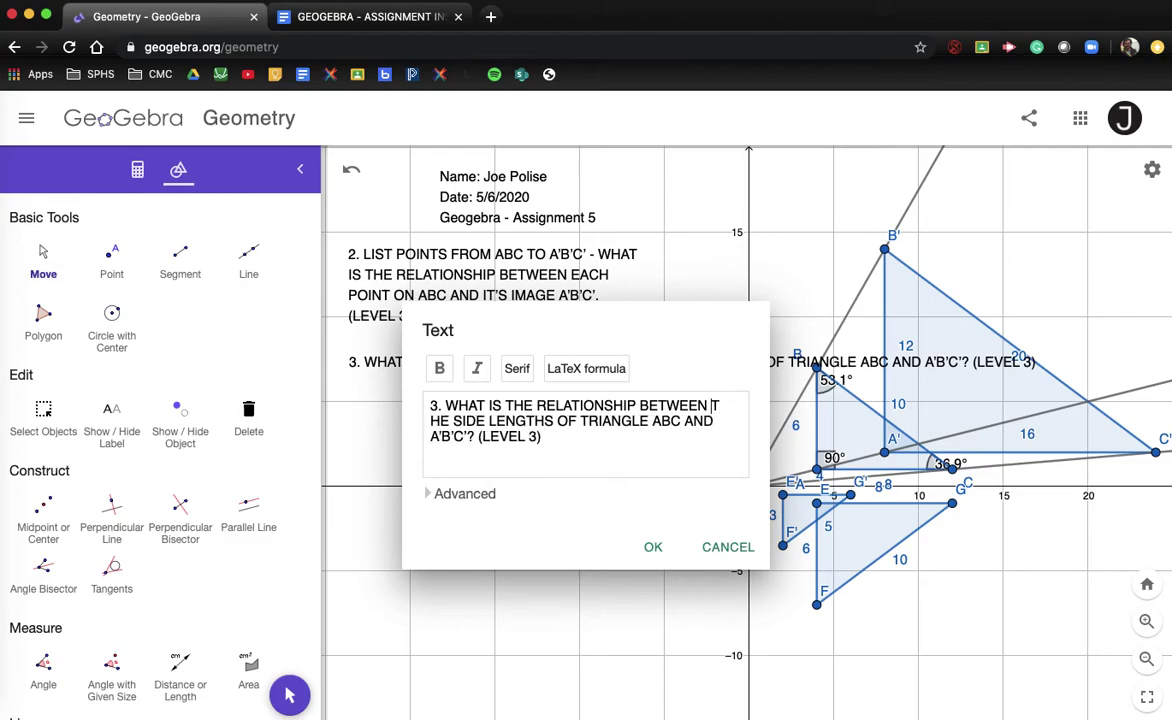
key(Return)
key(BackSpace)
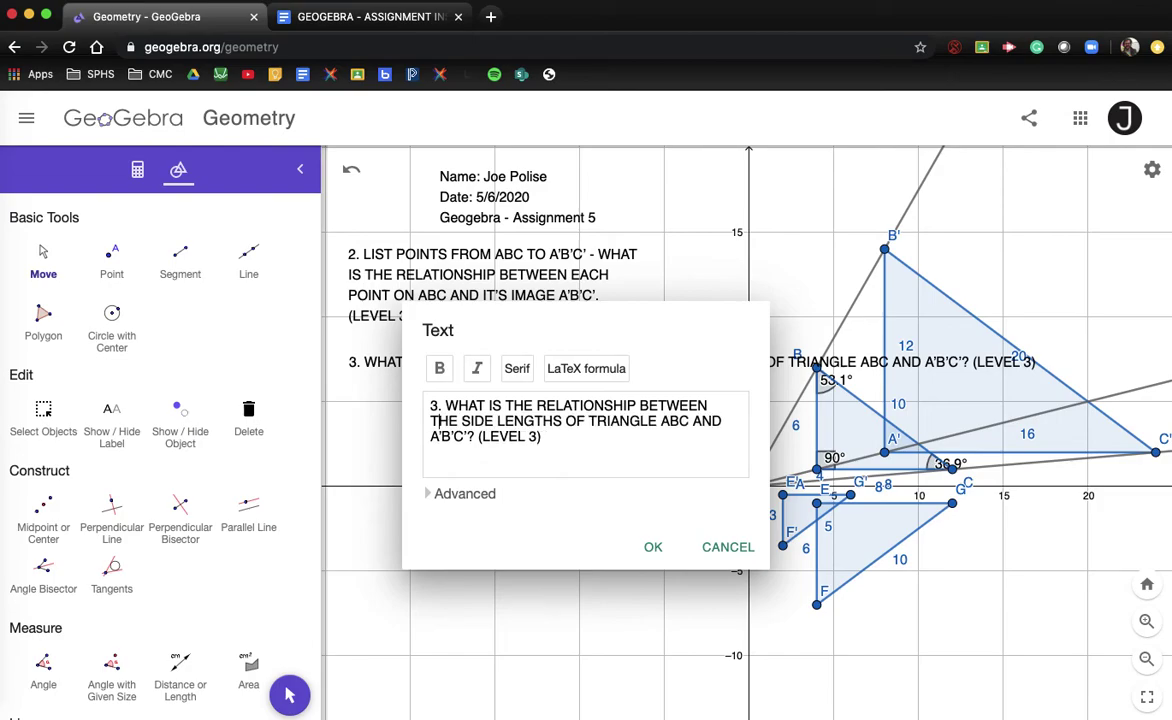
click(694, 424)
key(Return)
click(653, 547)
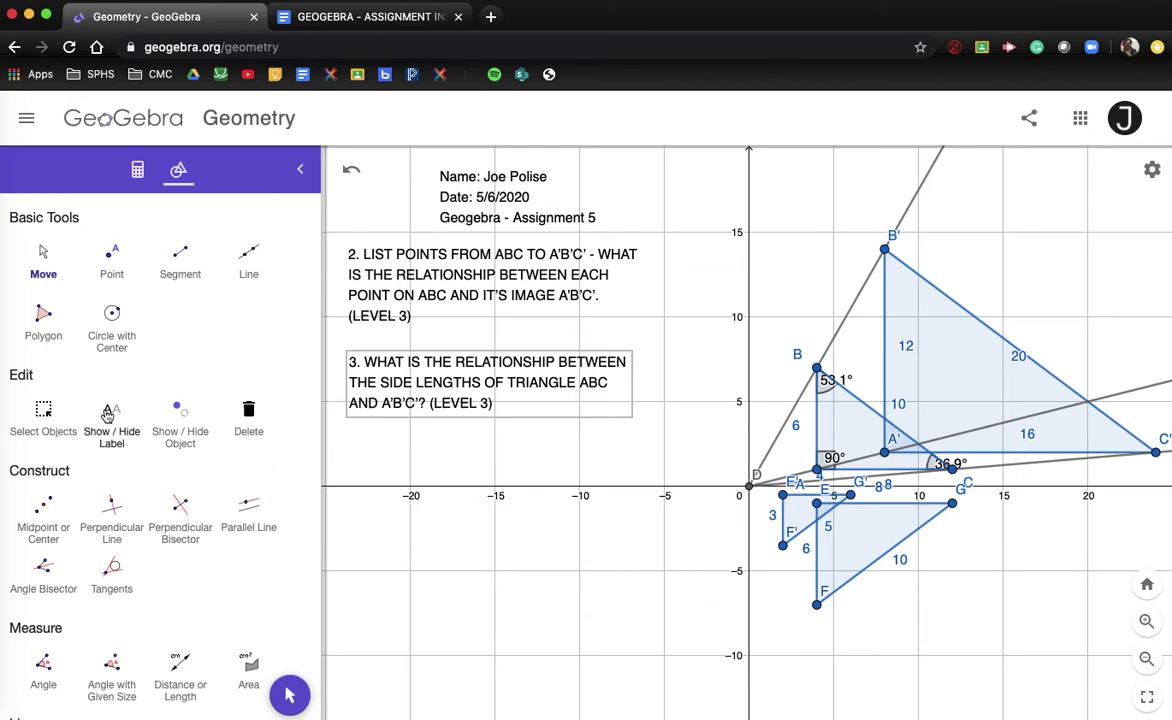
scroll(104, 668, down, 10)
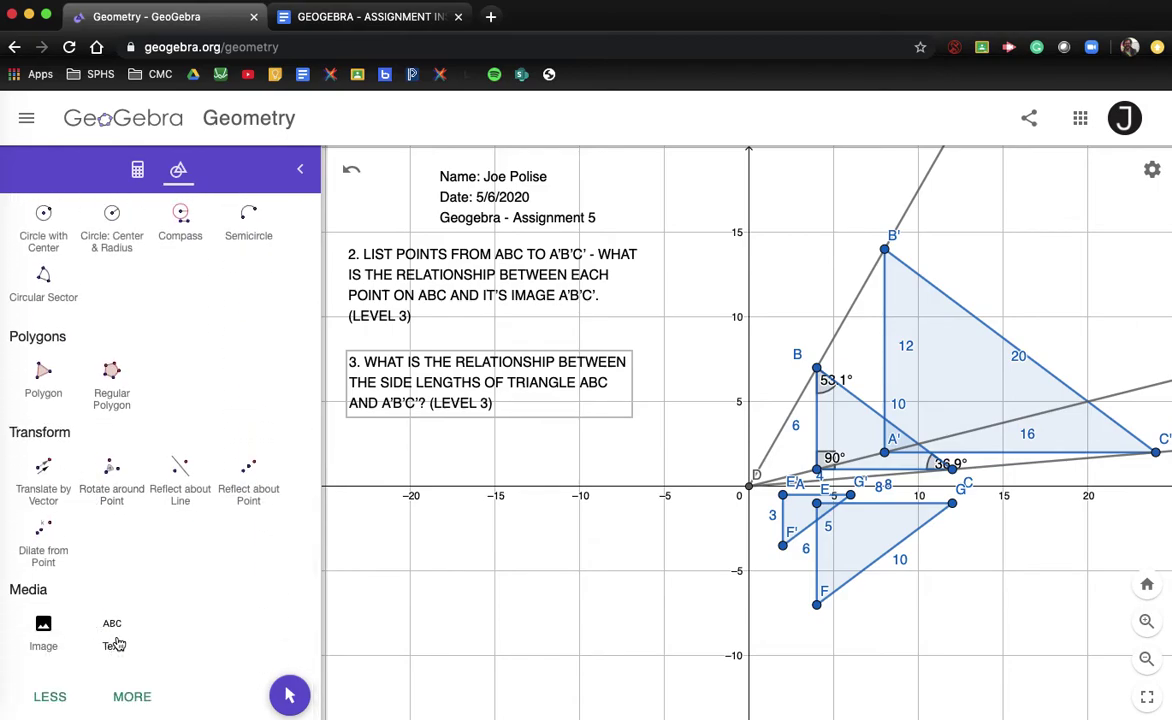
Add question 4 below question 3, pasting its wording from the assignment after '4.'
click(113, 638)
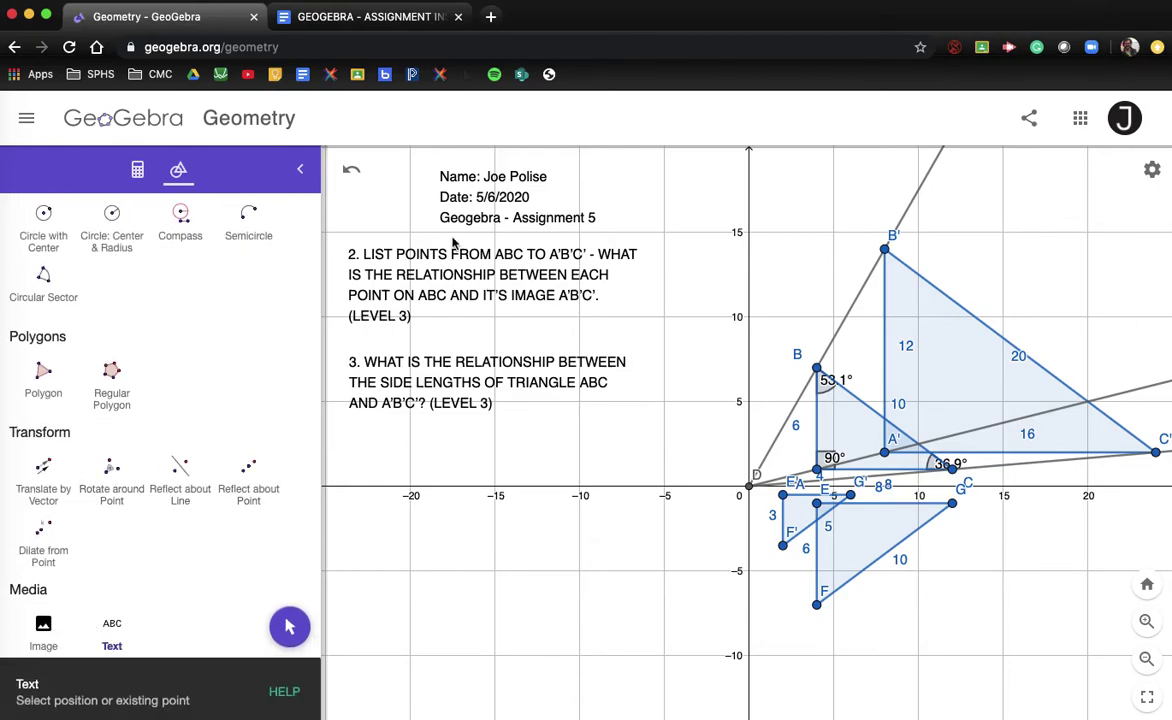
click(352, 473)
text(4.)
click(410, 19)
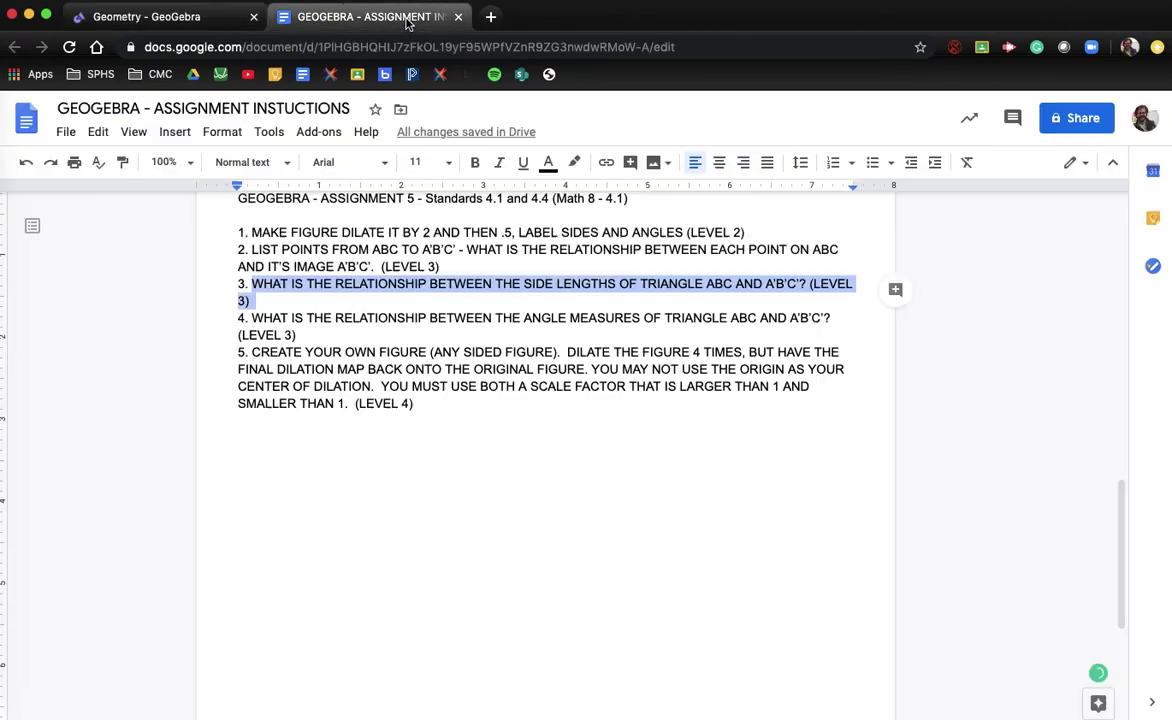
drag(253, 317, 299, 335)
key(ctrl+c)
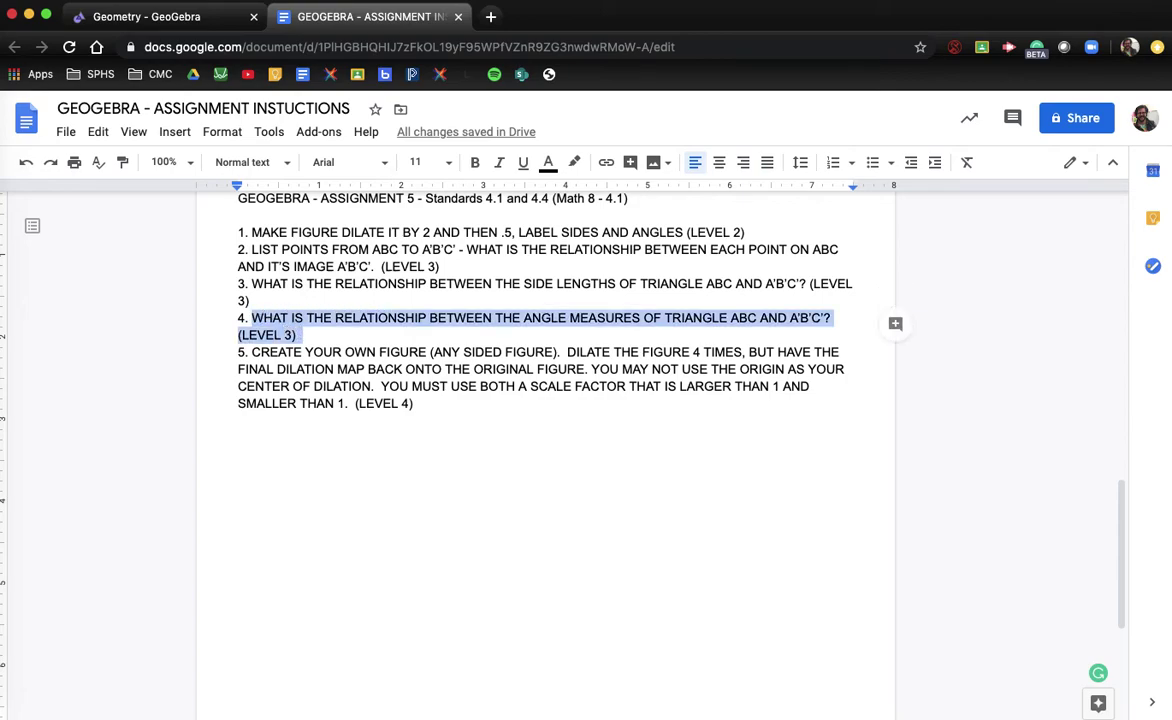
click(180, 18)
key(ctrl+v)
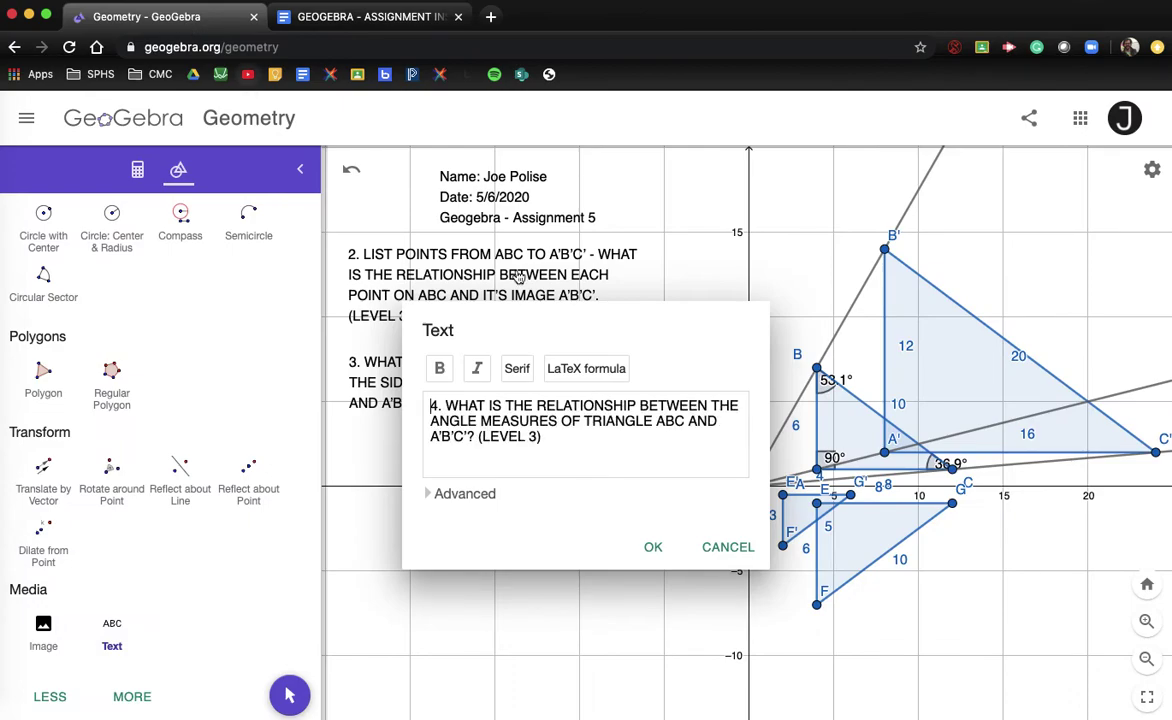
Break question 4's text before THE and before ABC, and confirm it
click(712, 405)
key(Return)
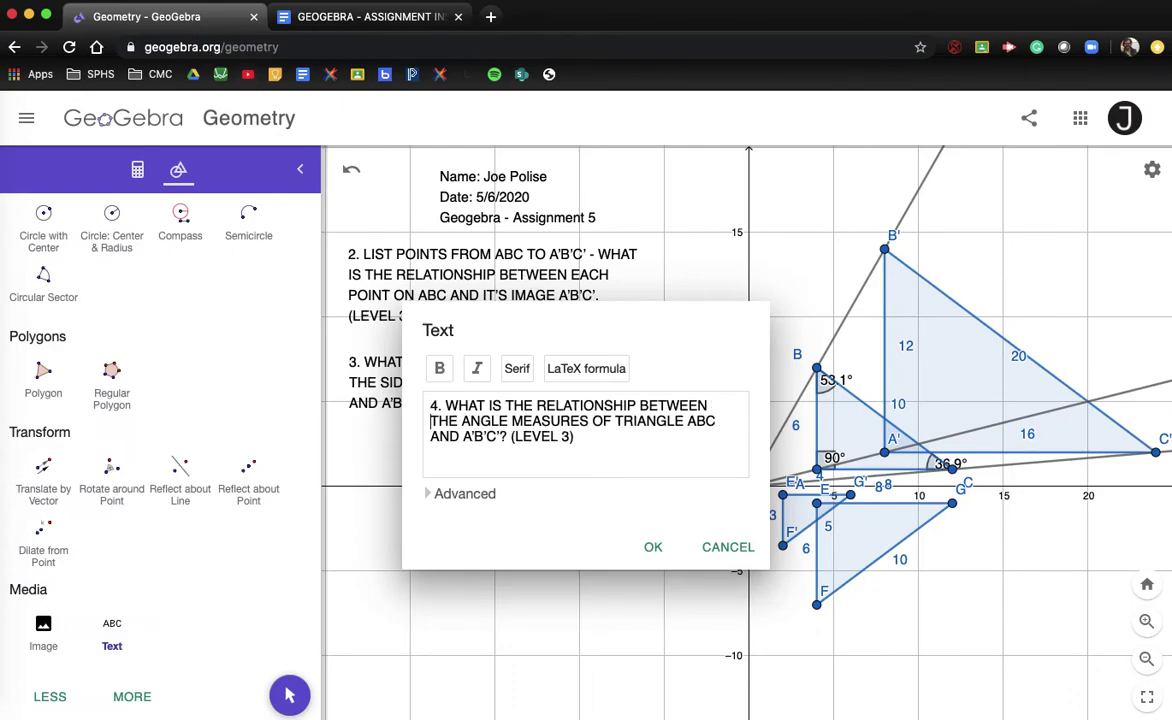
click(689, 421)
key(Return)
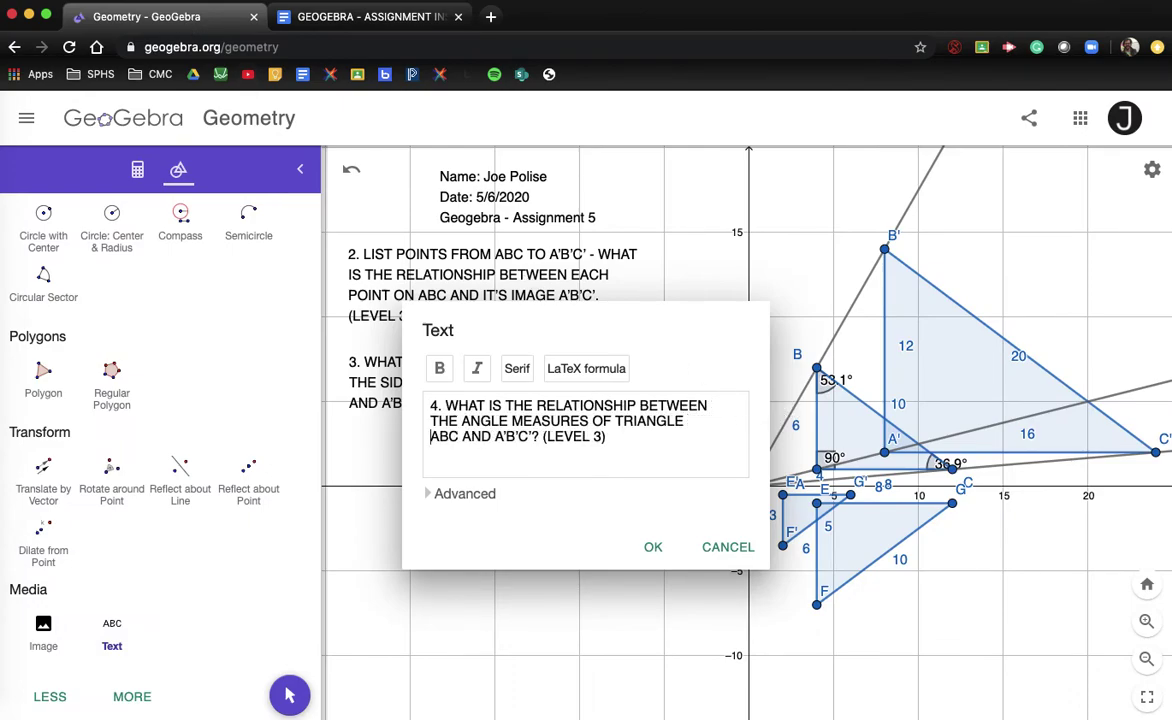
click(653, 547)
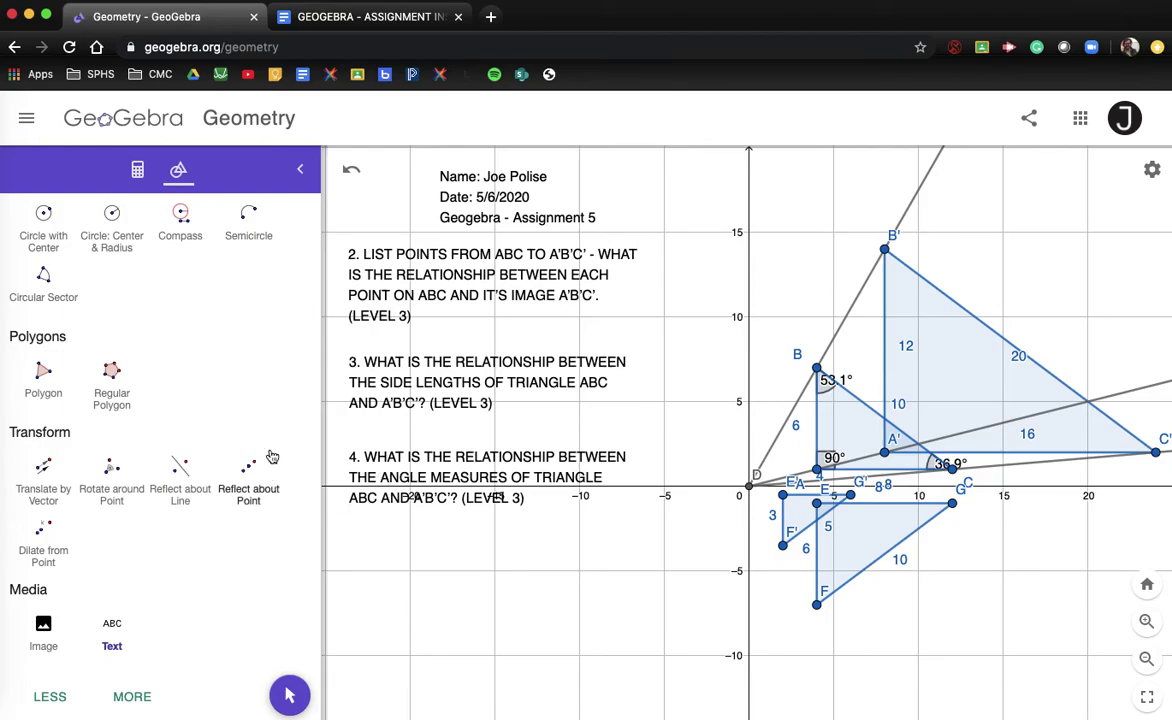
scroll(170, 500, up, 1)
scroll(160, 521, down, 1)
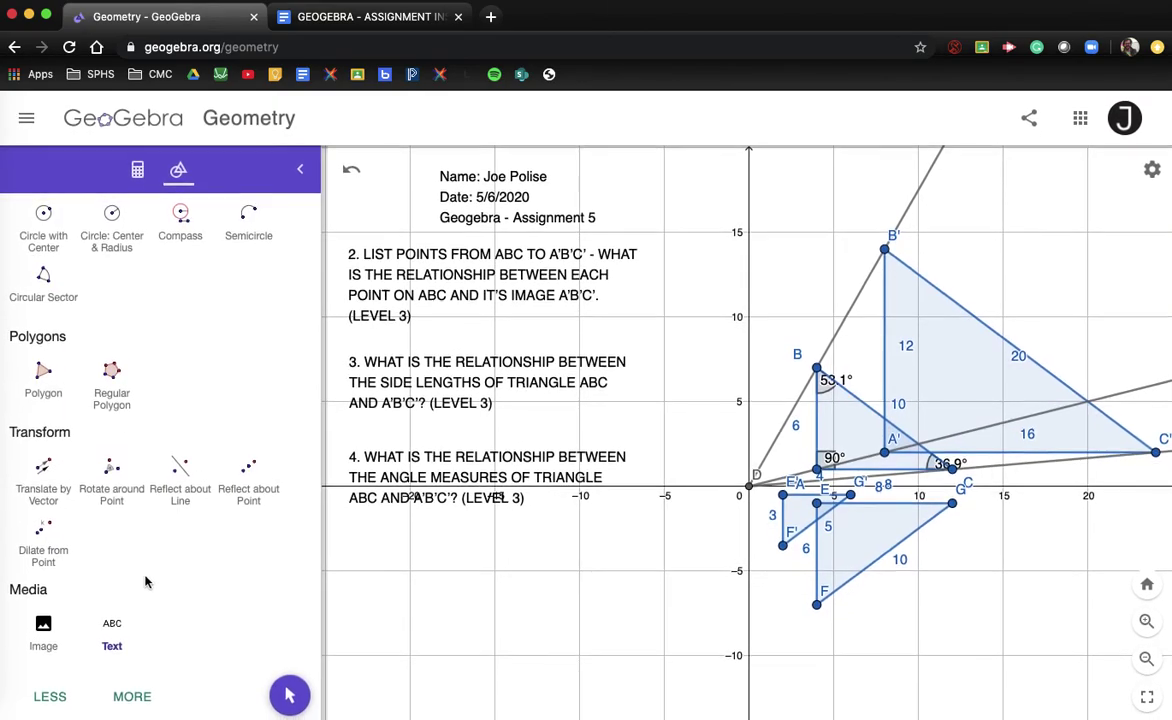
Paste question 5's full paragraph from the assignment into a text box below question 4
click(111, 630)
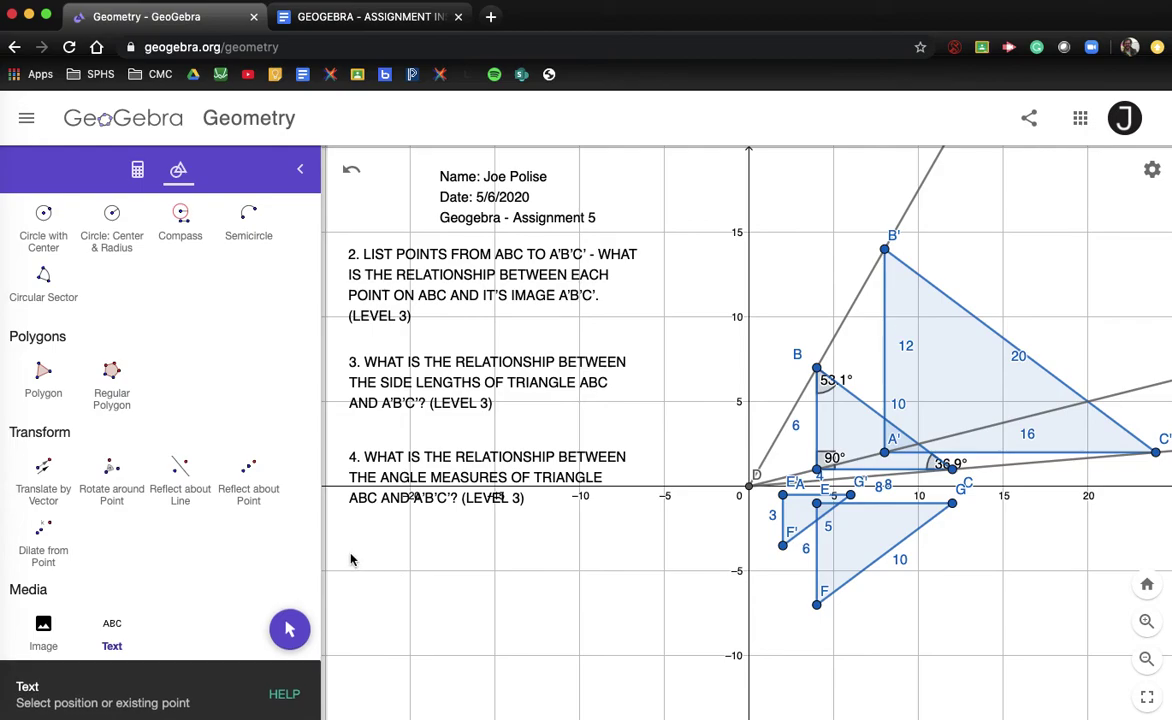
click(389, 544)
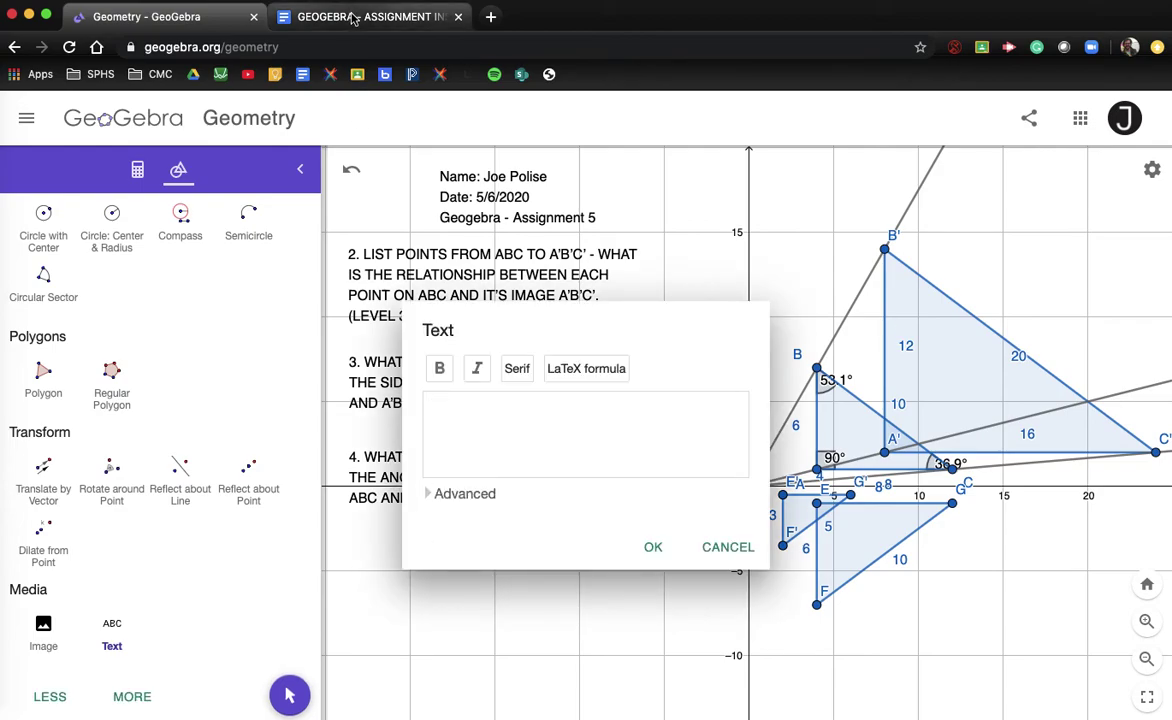
click(330, 16)
drag(240, 354, 437, 406)
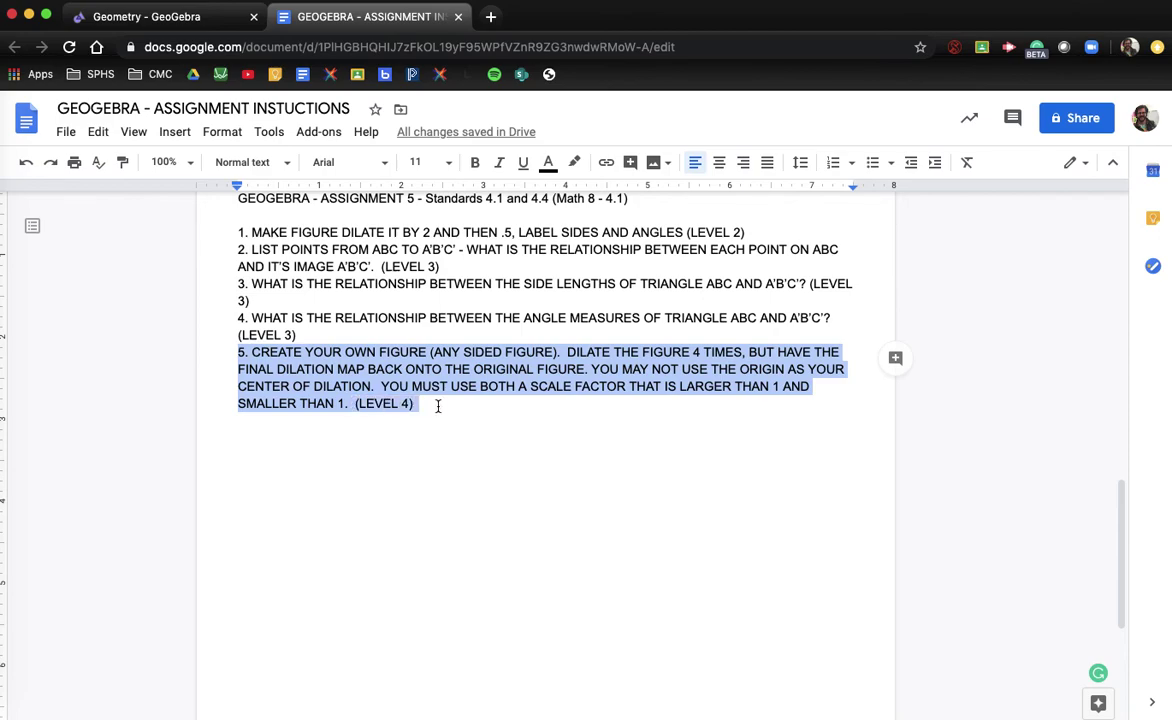
click(128, 18)
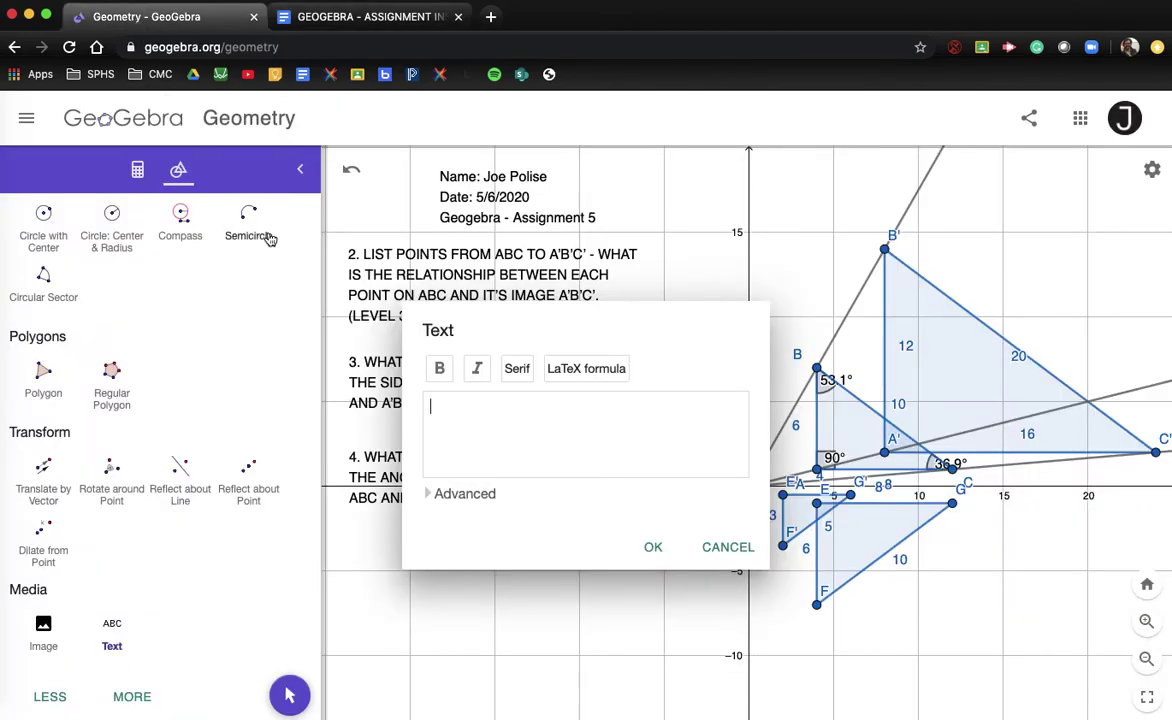
text(5. CREATE YOUR OWN FIGURE (ANY SIDED FIGURE).  DILATE THE FIGURE 4 TIMES, BUT HAVE THE FINAL DILATION MAP BACK ONTO THE ORIGINAL FIGURE. YOU MAY NOT USE THE ORIGIN AS YOUR CENTER OF DILATION. YOU MUST USE BOTH A SCALE FACTOR THAT IS LARGER THAN 1 AND SMALLER THAN 1. (LEVEL 4))
scroll(555, 405, up, 3)
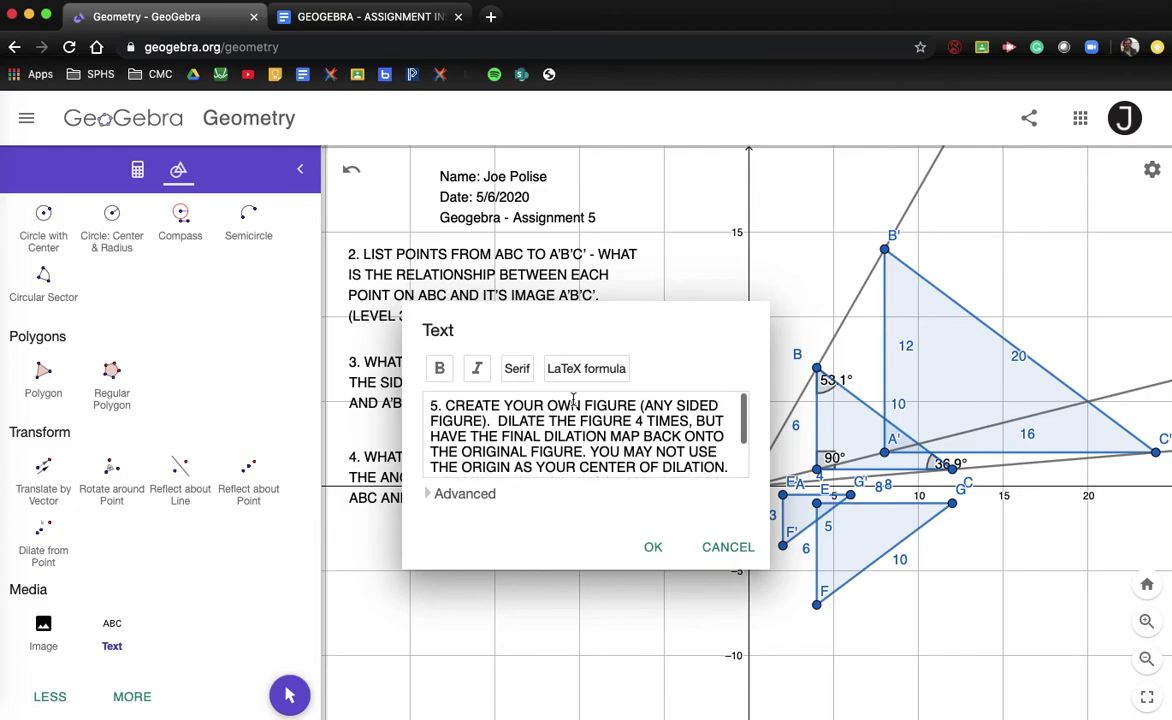
Start a new line before DILATE in question 5 and confirm the text
click(499, 421)
key(Return)
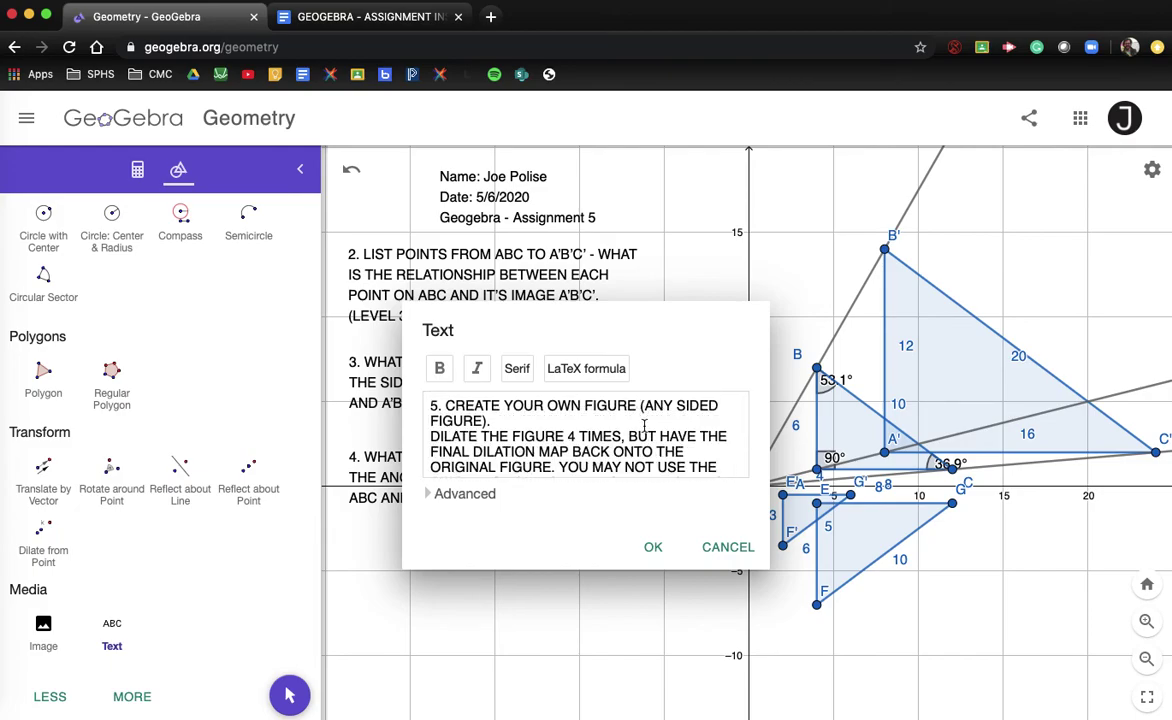
scroll(555, 425, down, 2)
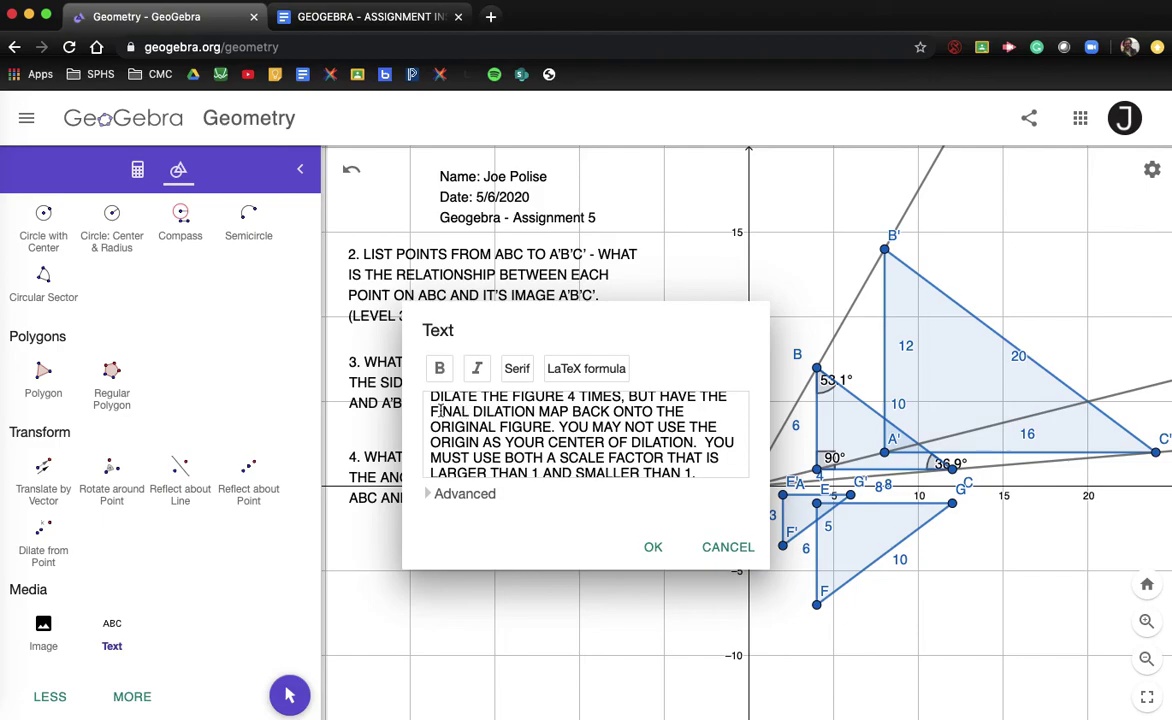
scroll(431, 411, down, 1)
scroll(431, 411, up, 3)
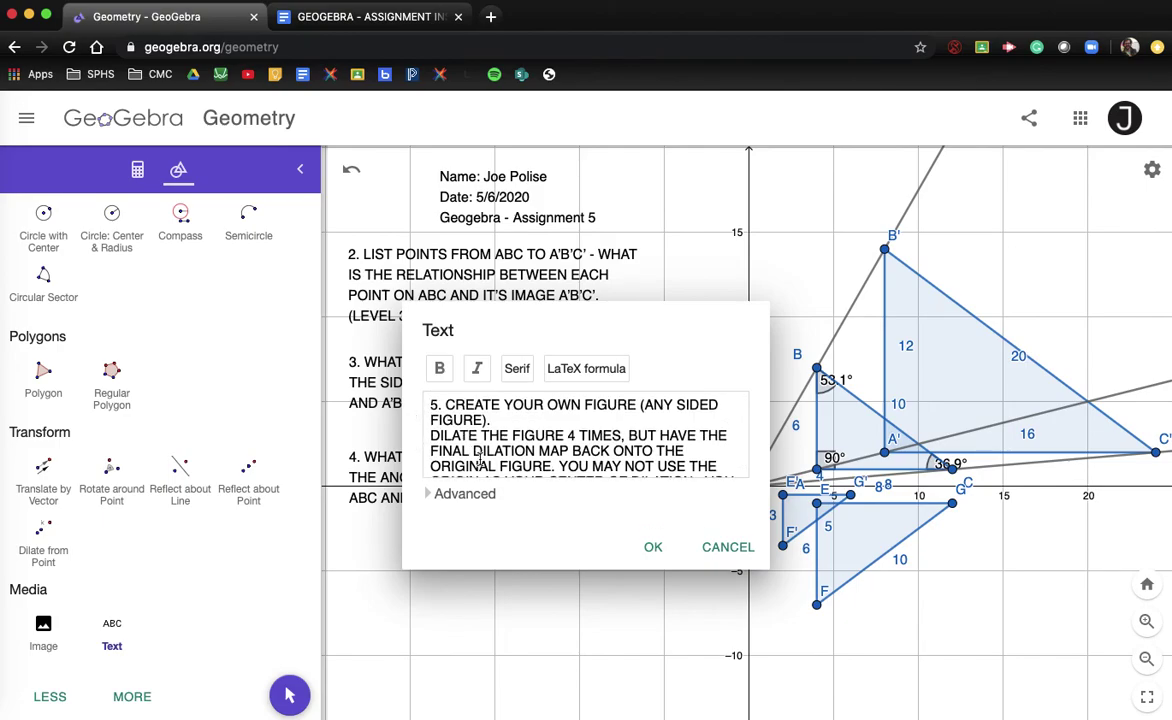
scroll(431, 418, down, 2)
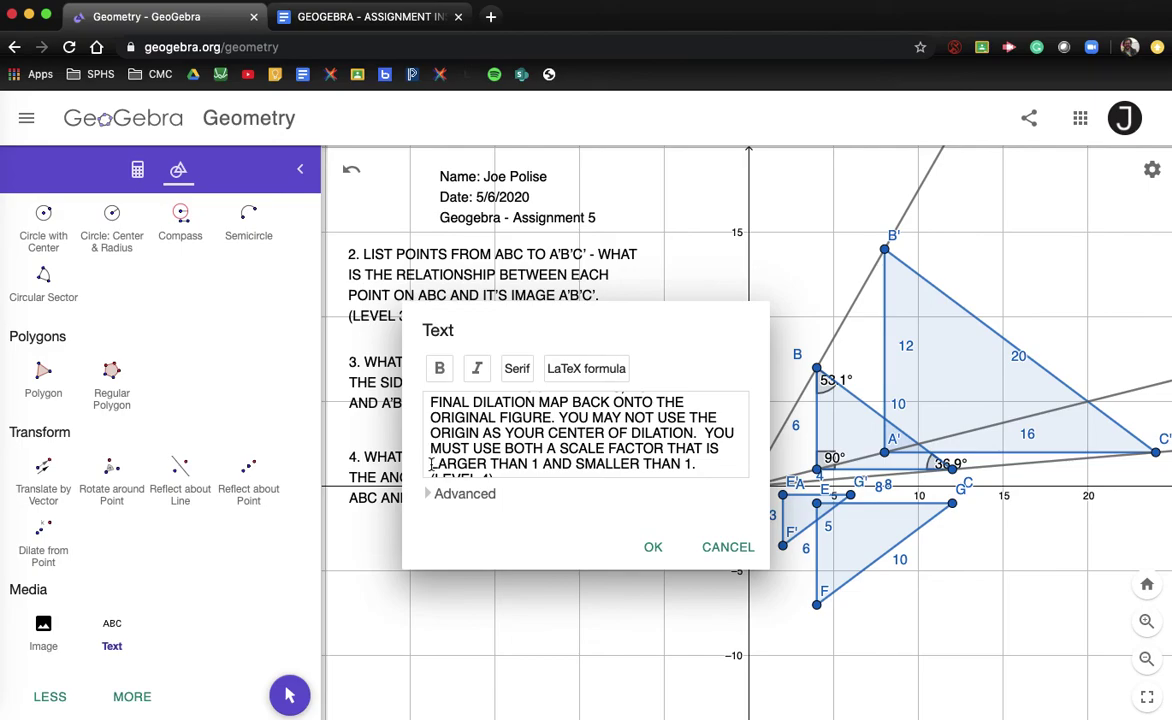
click(655, 547)
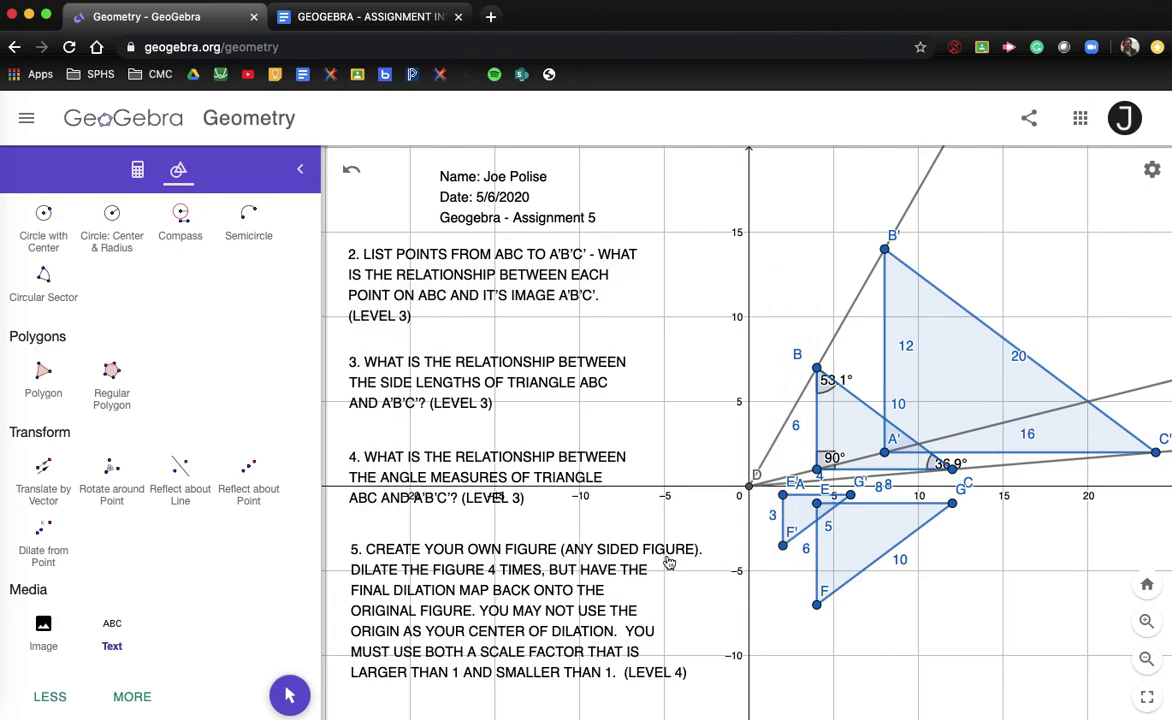